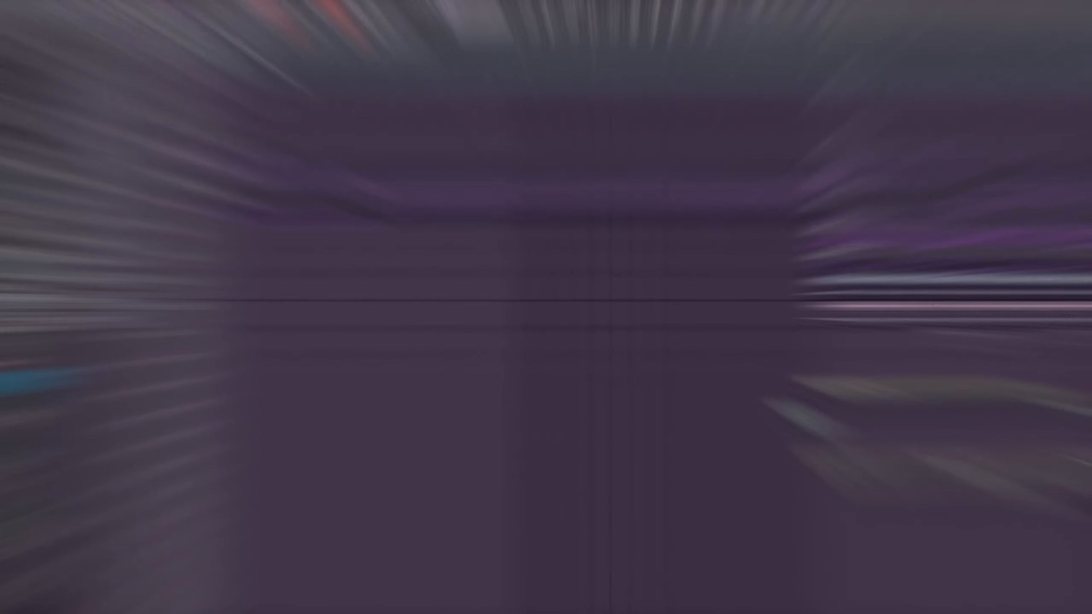
Open Pattern 1 from the playlist and examine the Sakura melody's notes in the piano roll.
scroll(315, 90, "left", 1)
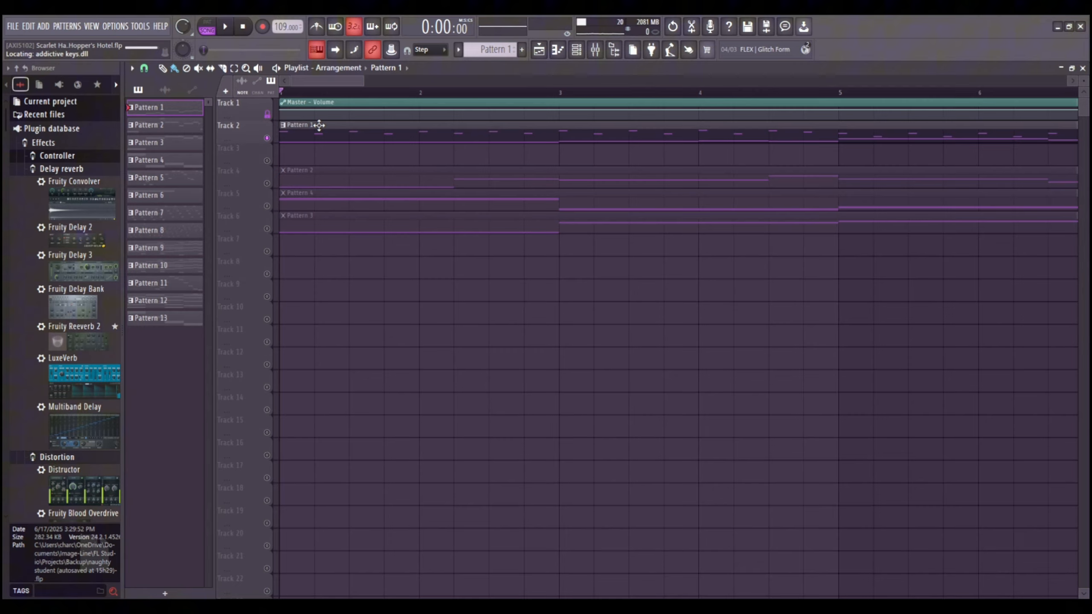
double_click(317, 122)
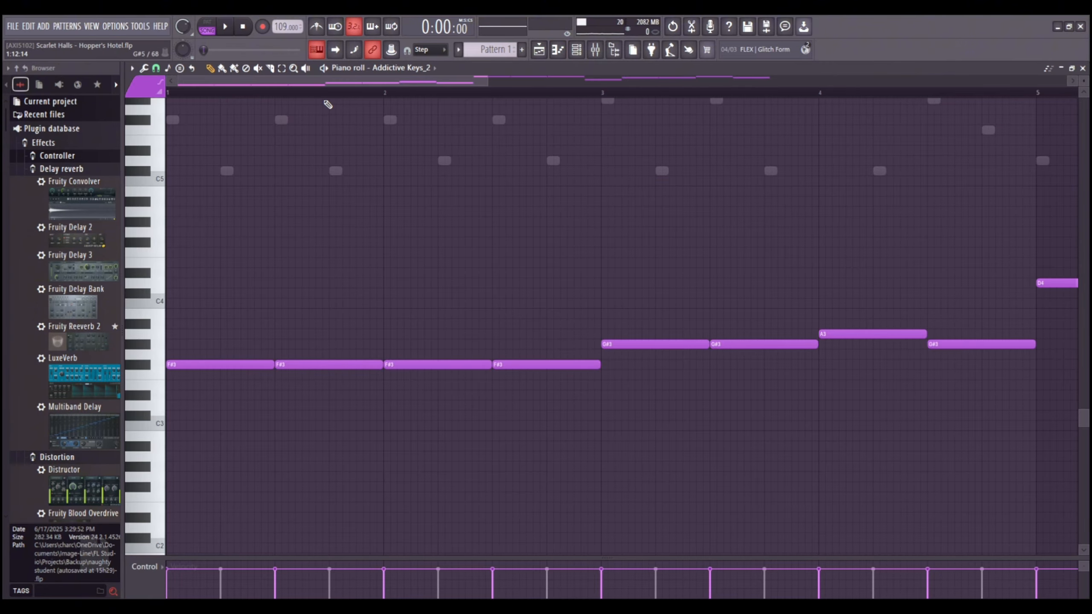
key("F6")
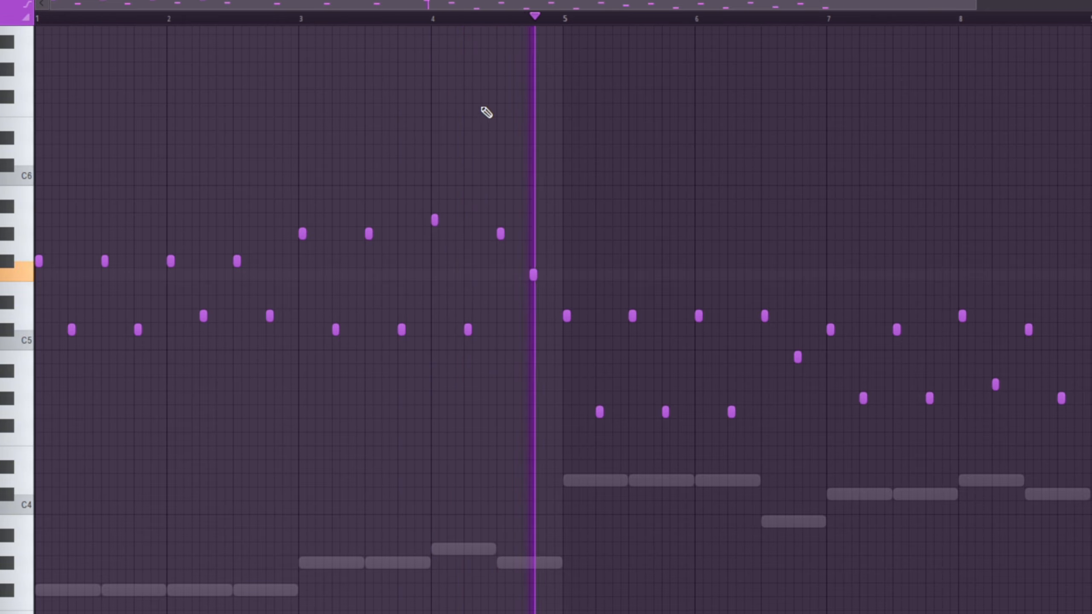
scroll(476, 19, "down", 3)
scroll(477, 20, "down", 1)
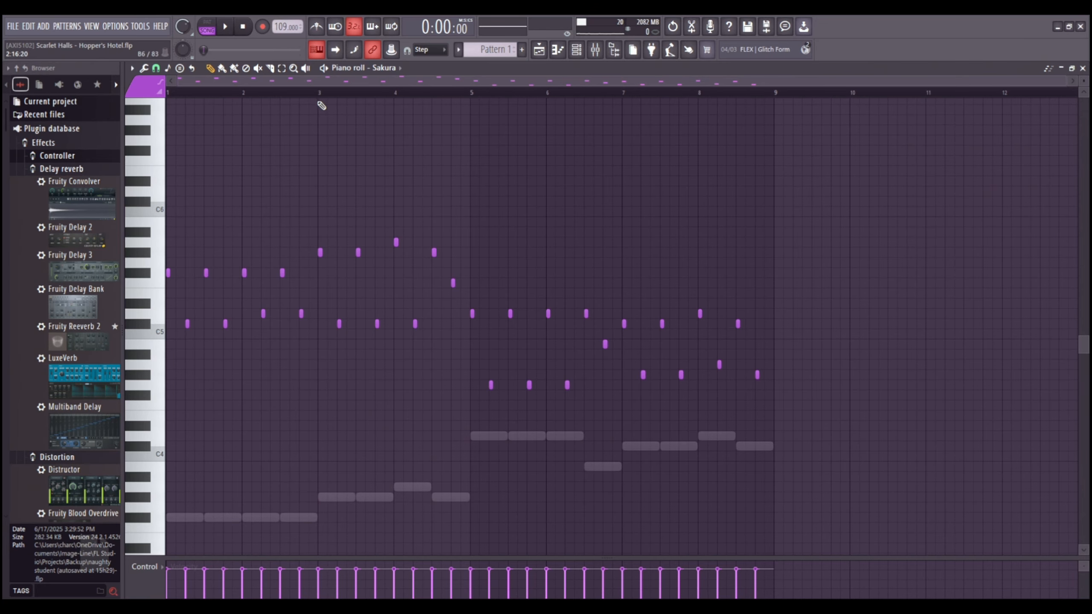
scroll(320, 103, "up", 2)
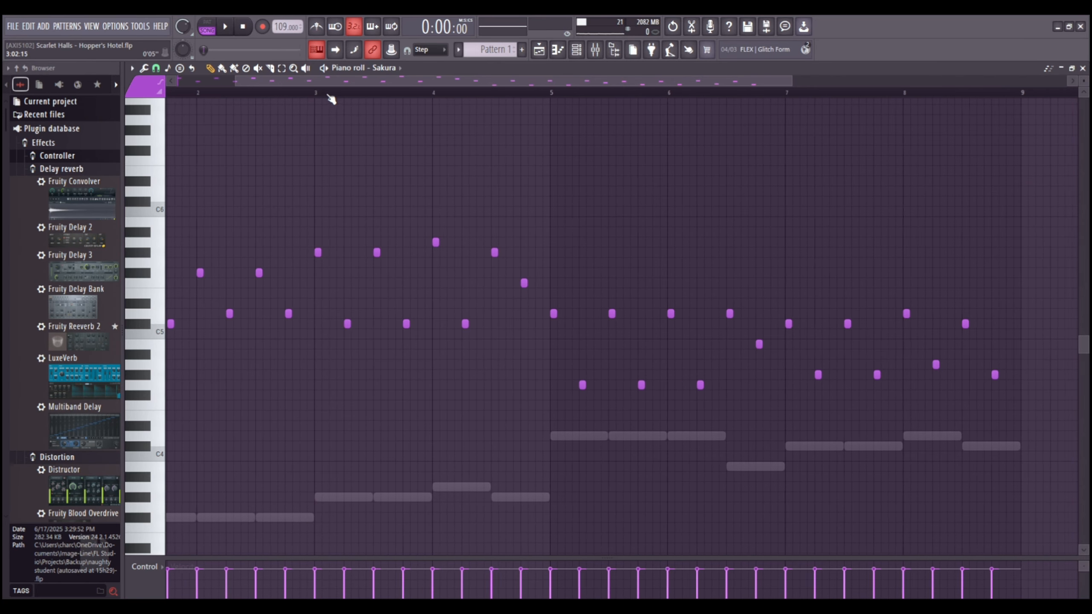
left_click_drag(330, 99, 417, 116)
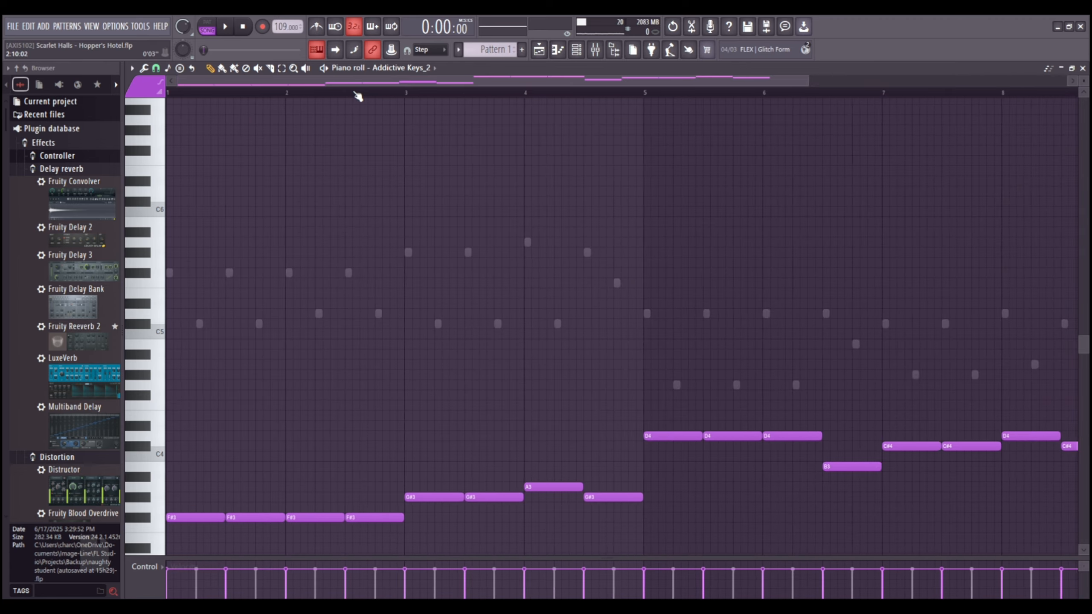
scroll(358, 95, "down", 2)
scroll(379, 137, "down", 3)
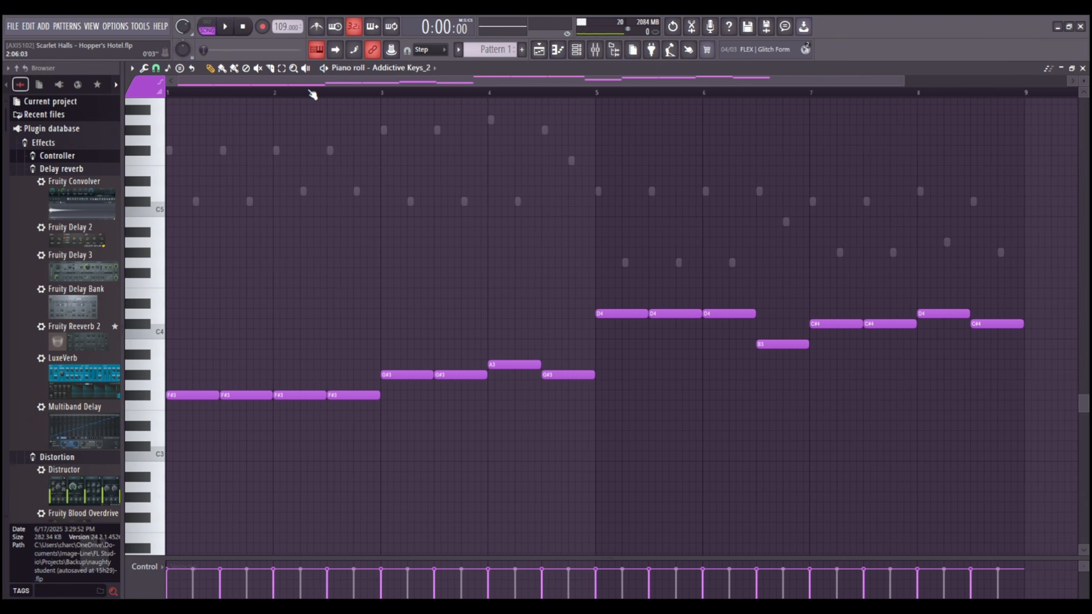
Play the Addictive Keys_2 part of Pattern 1 and bring up mixer Insert 14.
key("space")
left_click(562, 49)
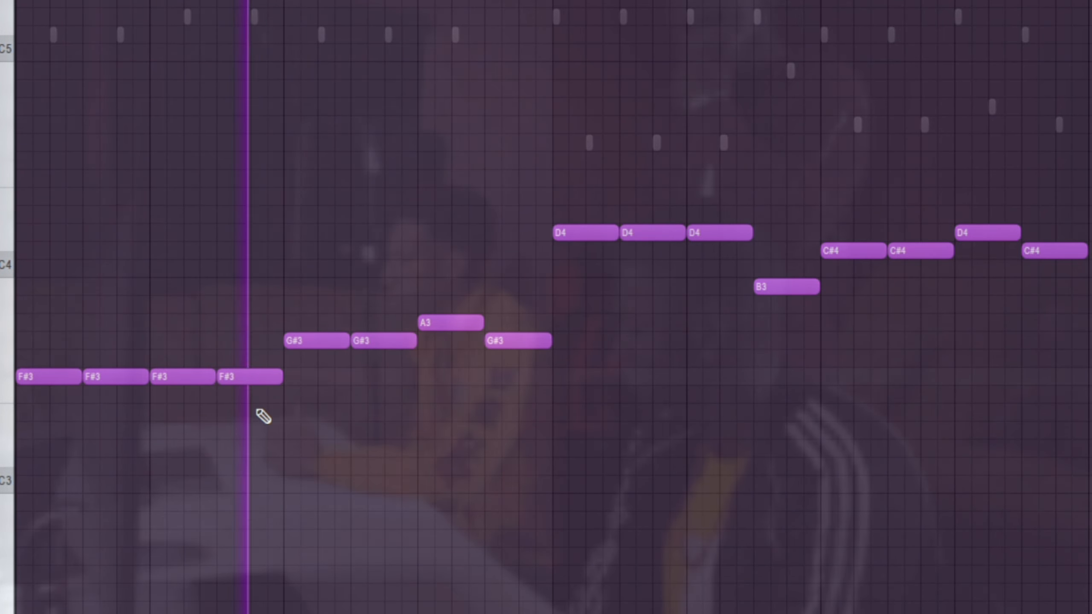
key("F9")
left_click(905, 254)
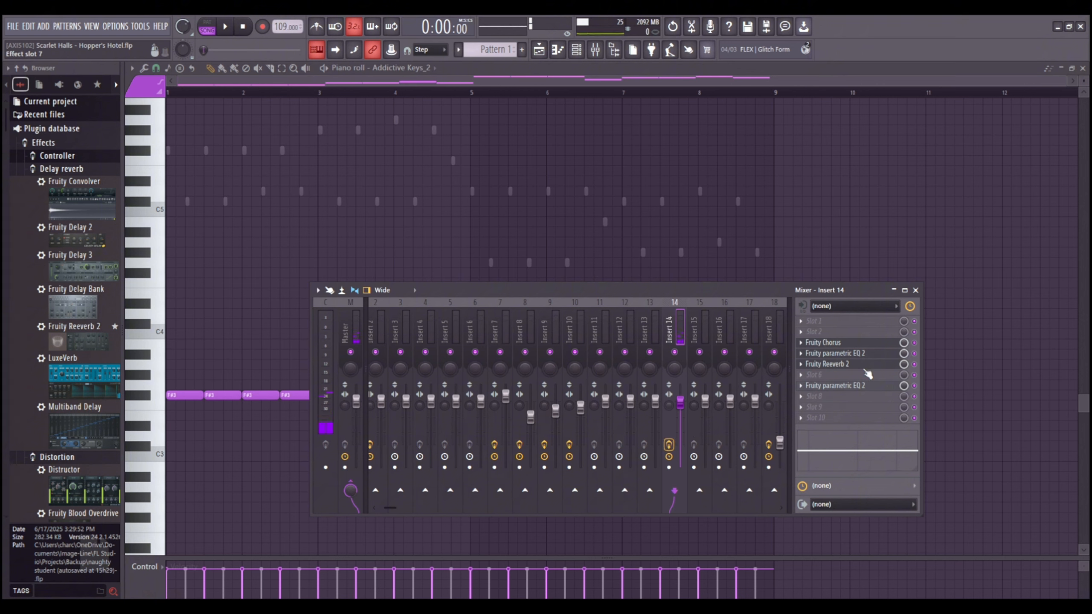
Inspect the Fruity Chorus, Fruity Reeverb 2 and both Fruity parametric EQ 2 effects on Insert 14.
left_click(849, 344)
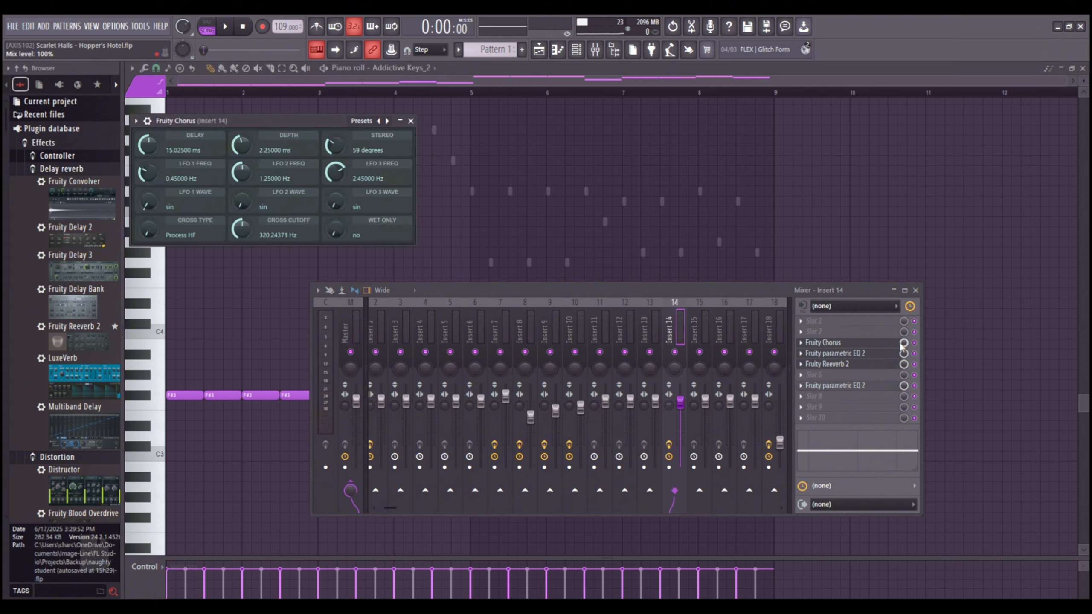
left_click(836, 353)
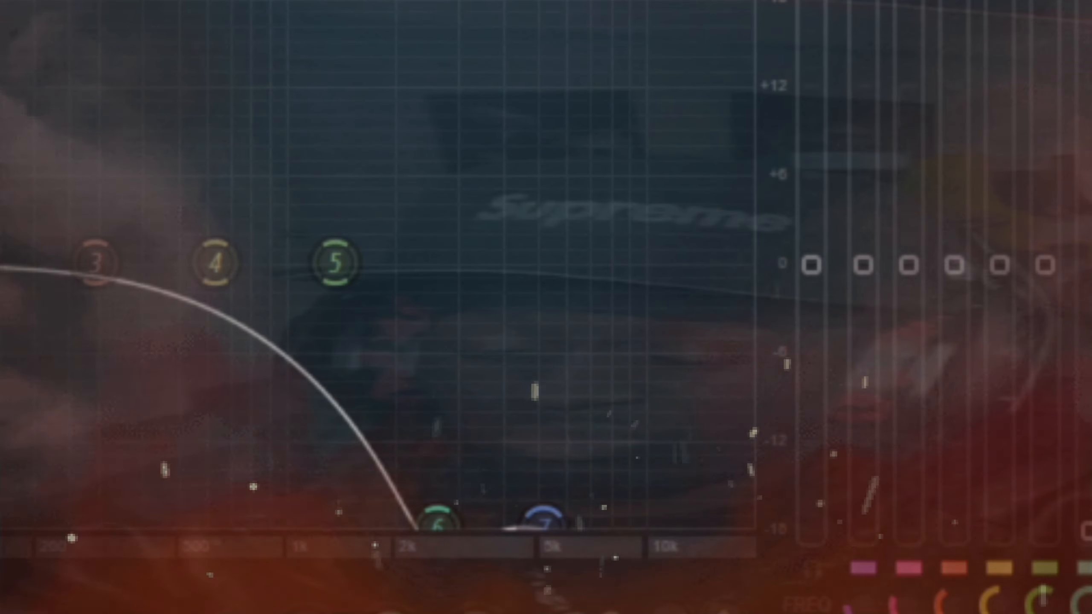
left_click(845, 365)
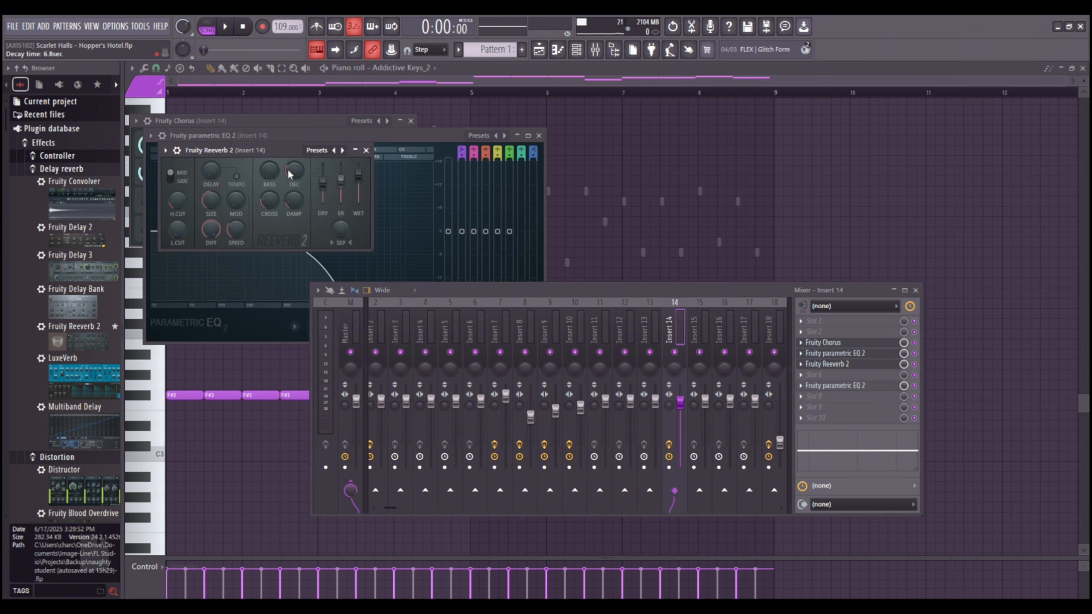
left_click_drag(293, 162, 350, 171)
left_click(867, 386)
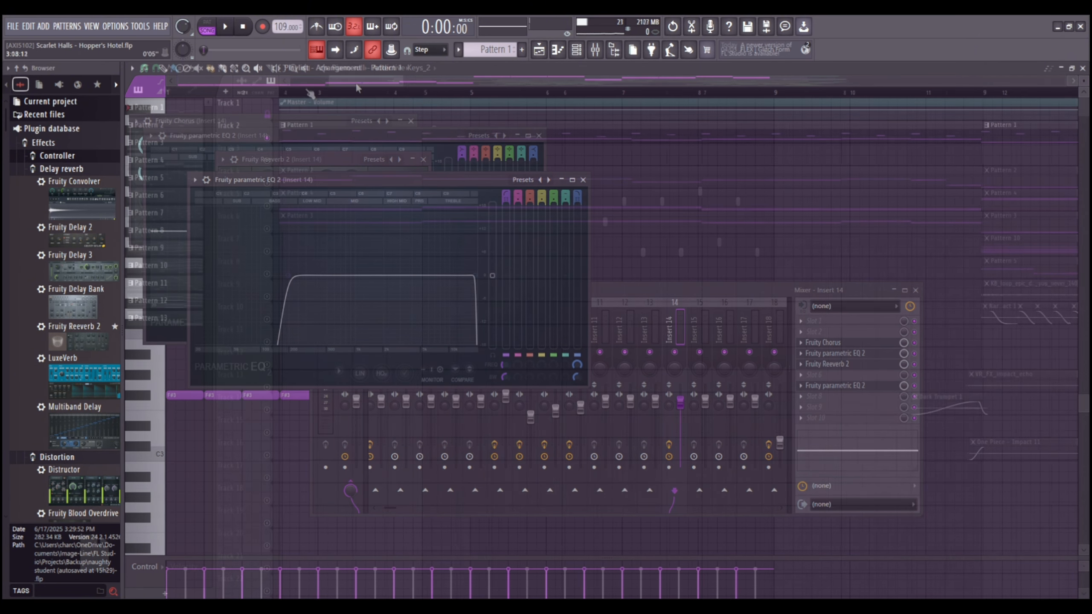
Play Pattern 2's SRX ORCHESTRA part in the piano roll and bring up mixer Insert 2.
left_click(576, 49)
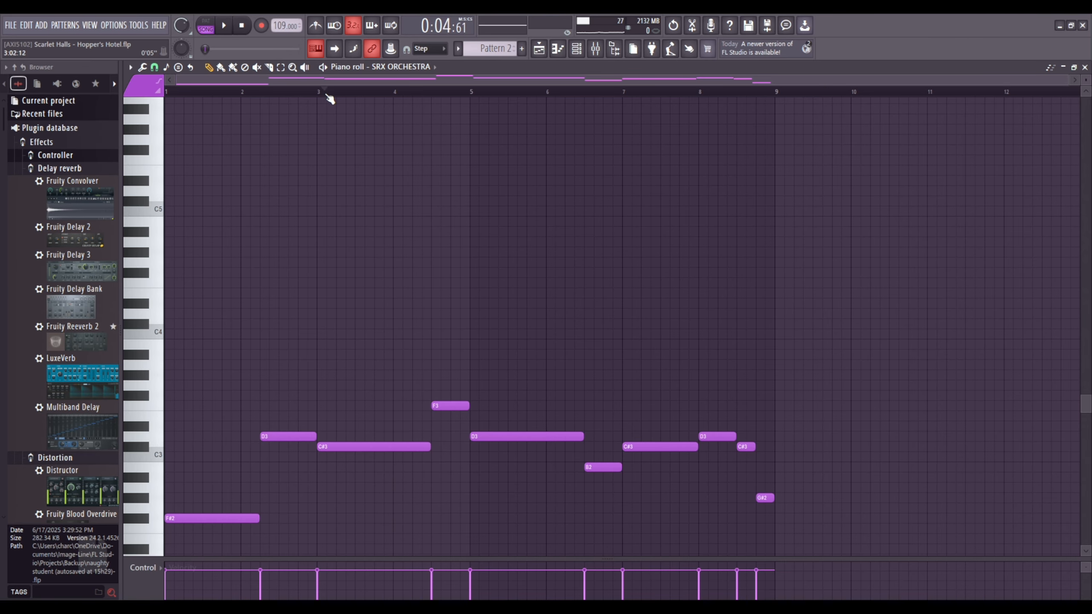
key("space")
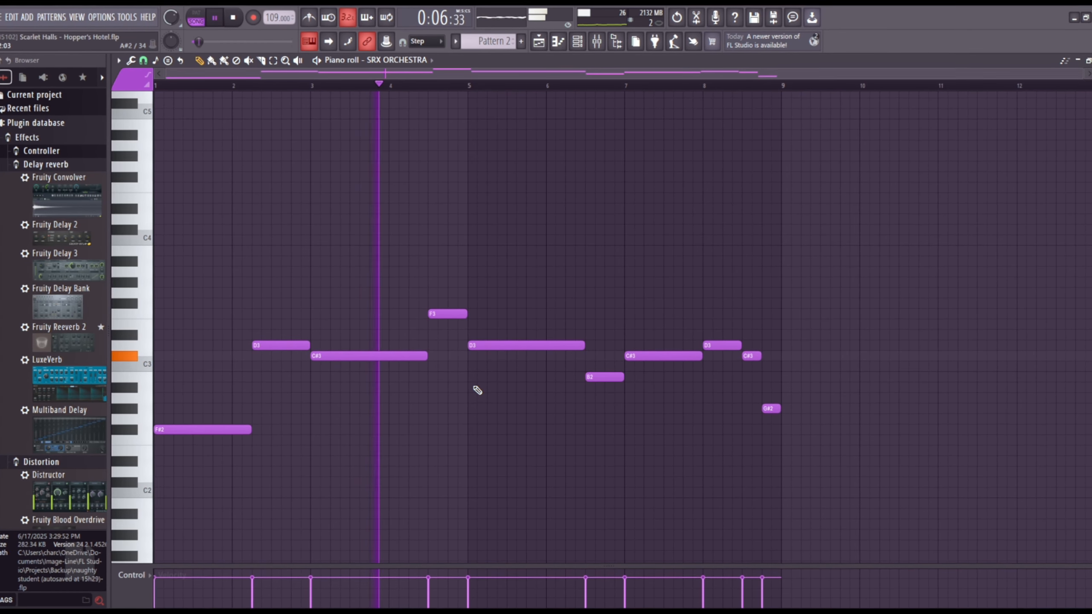
left_click(597, 43)
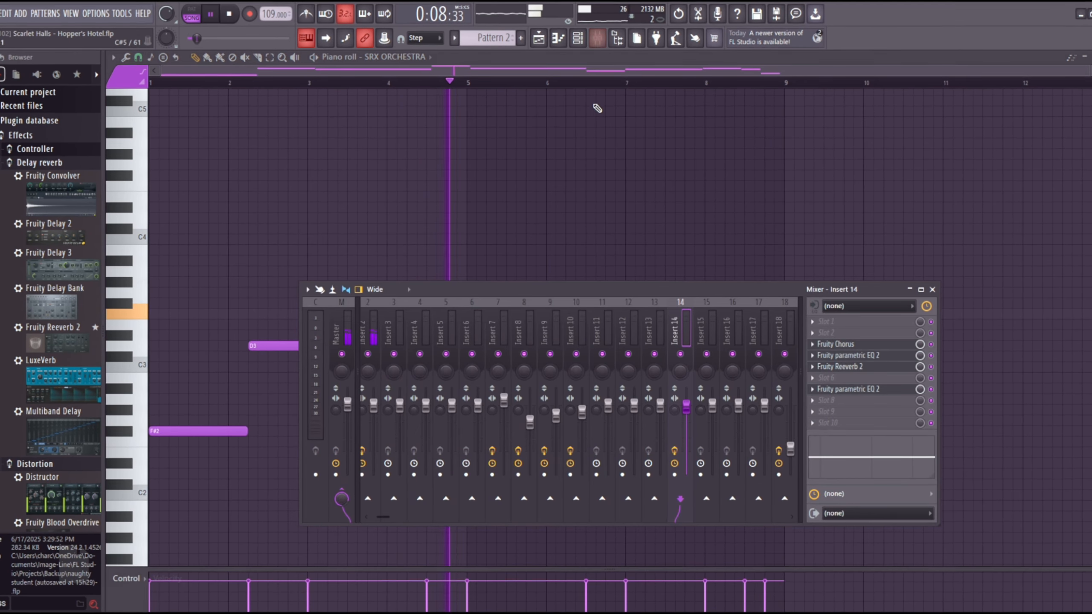
left_click(406, 307)
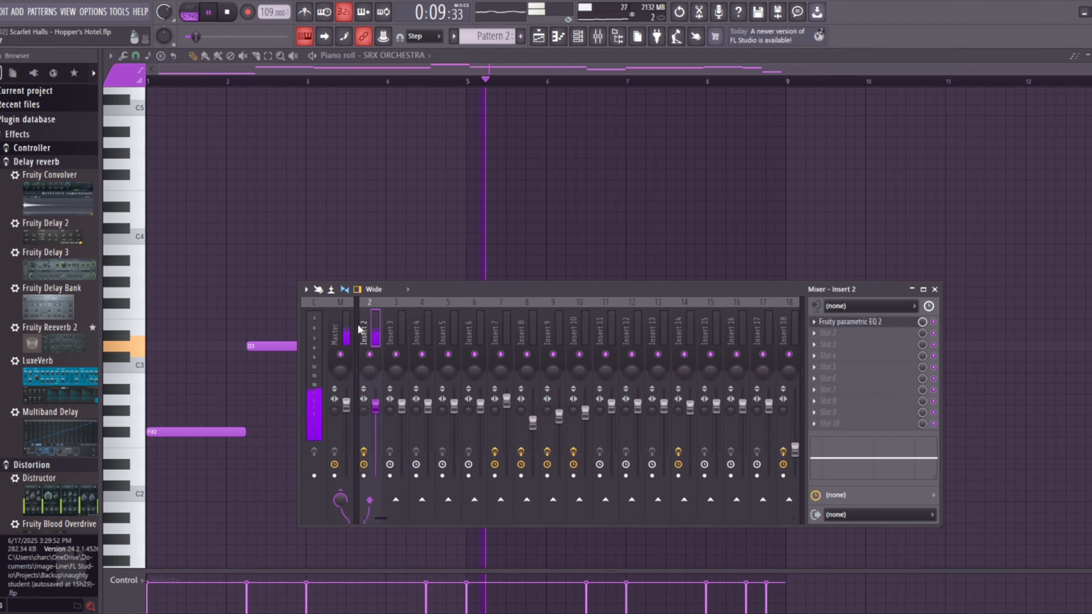
Lower the cutoff frequency of band 7 in Insert 2's Fruity parametric EQ 2.
left_click(901, 322)
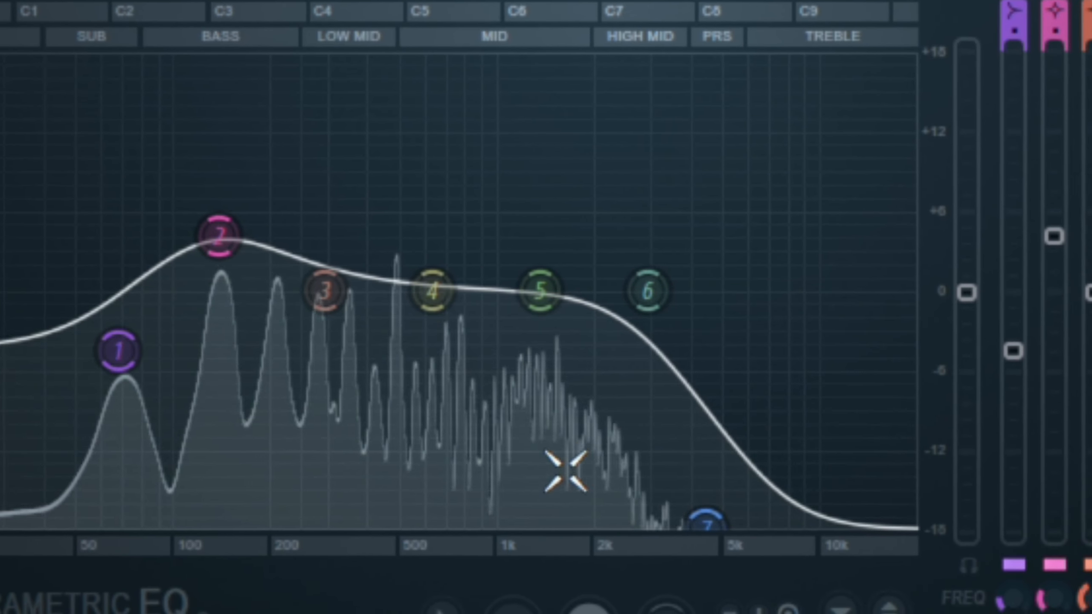
left_click_drag(706, 526, 682, 516)
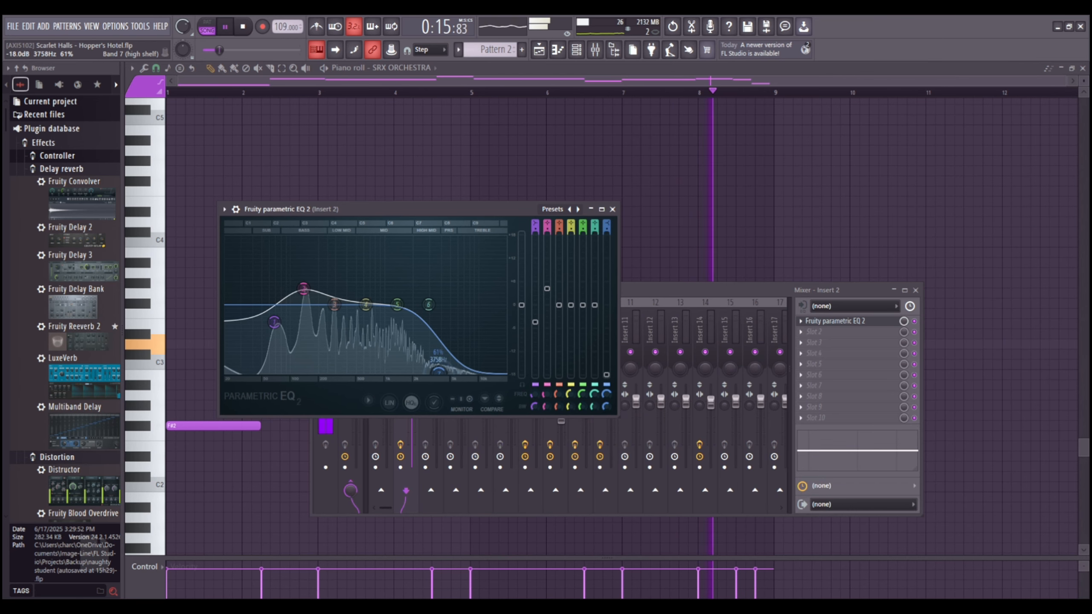
mouse_move(438, 372)
left_mouse_down()
mouse_move(448, 313)
mouse_move(430, 369)
left_mouse_up()
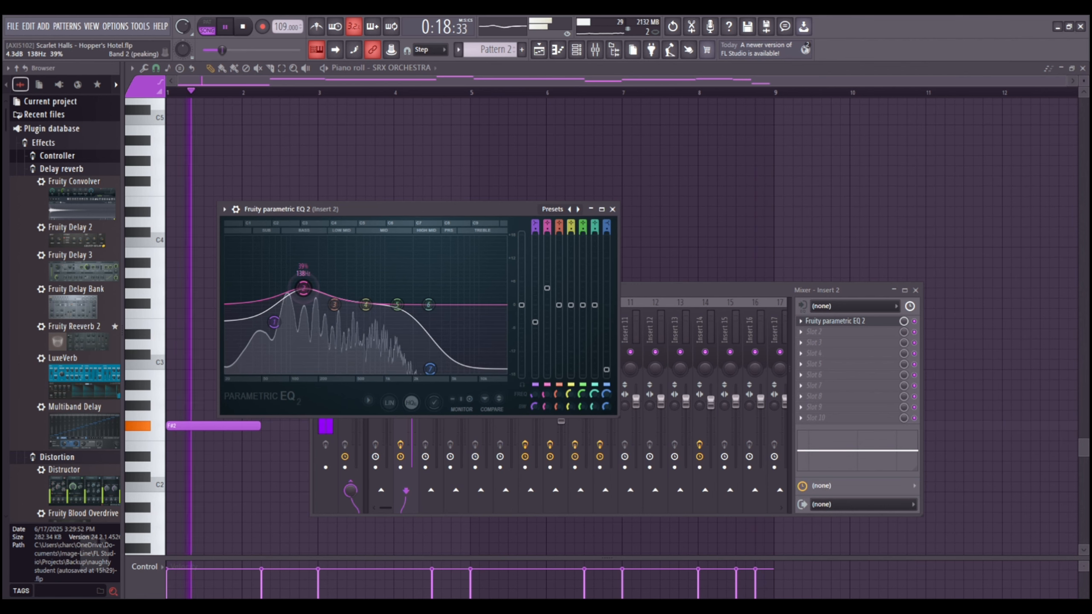
left_click(378, 85)
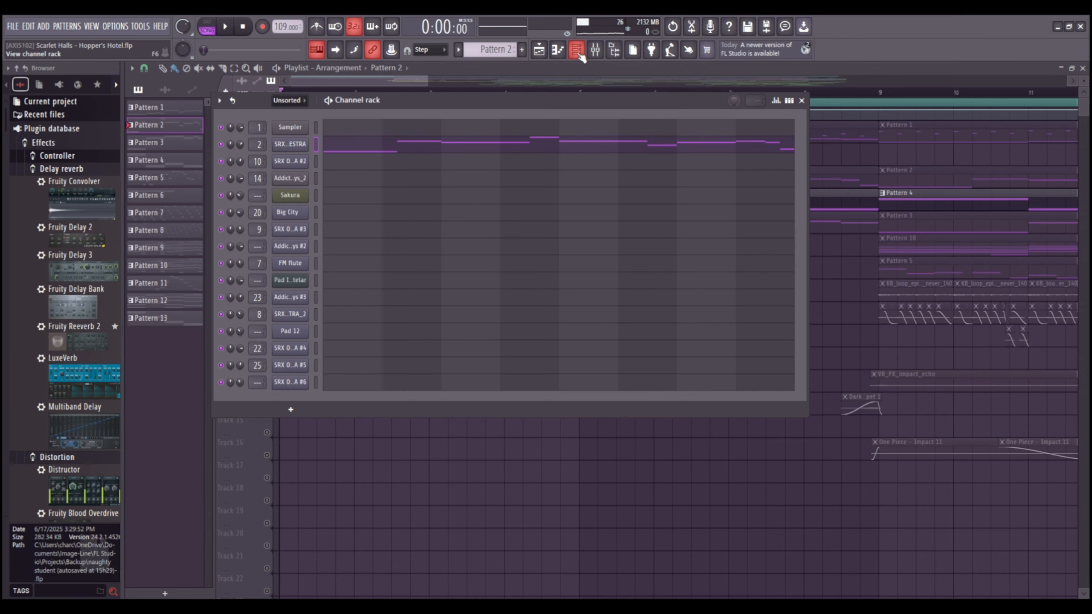
Open Pattern 4 from the playlist in the piano roll and play its Big City notes.
left_click(578, 51)
double_click(405, 192)
key("space")
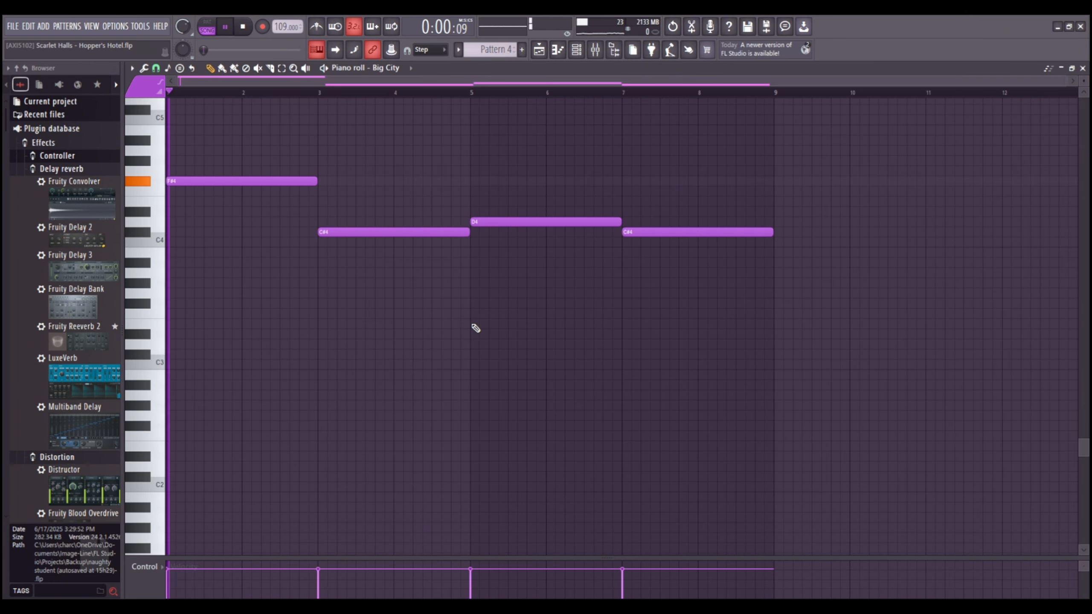
Check the Big City channel's settings in the channel rack and open its instrument.
left_click(576, 52)
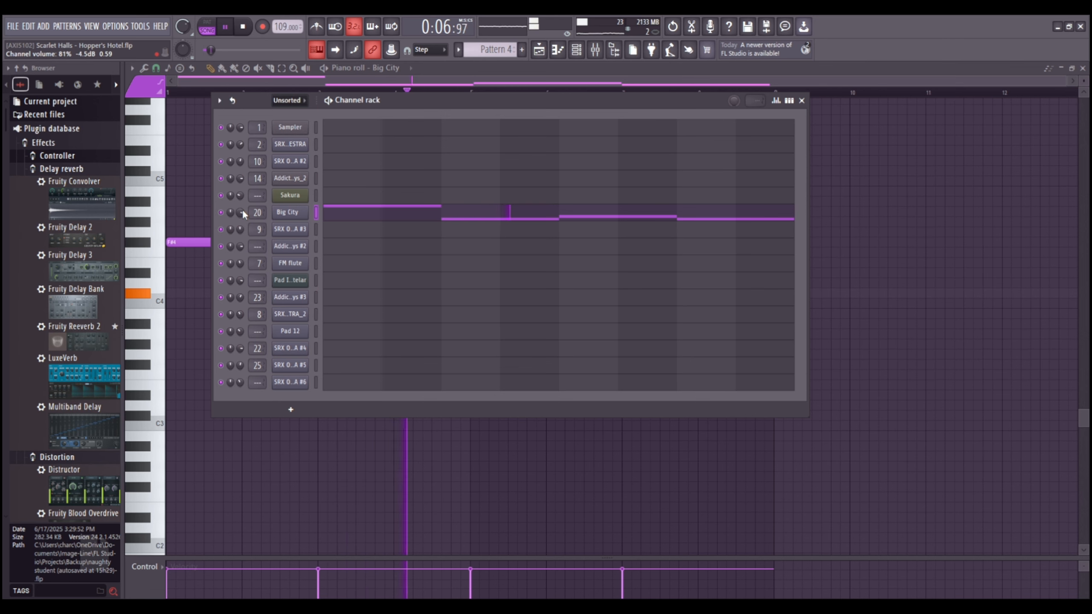
left_click(369, 82)
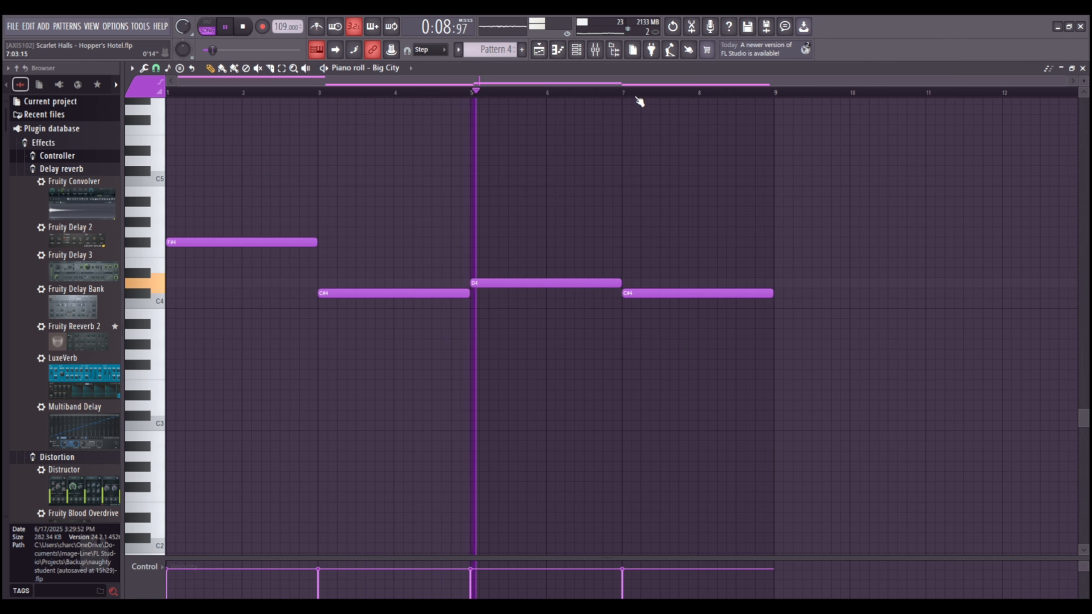
left_click(576, 50)
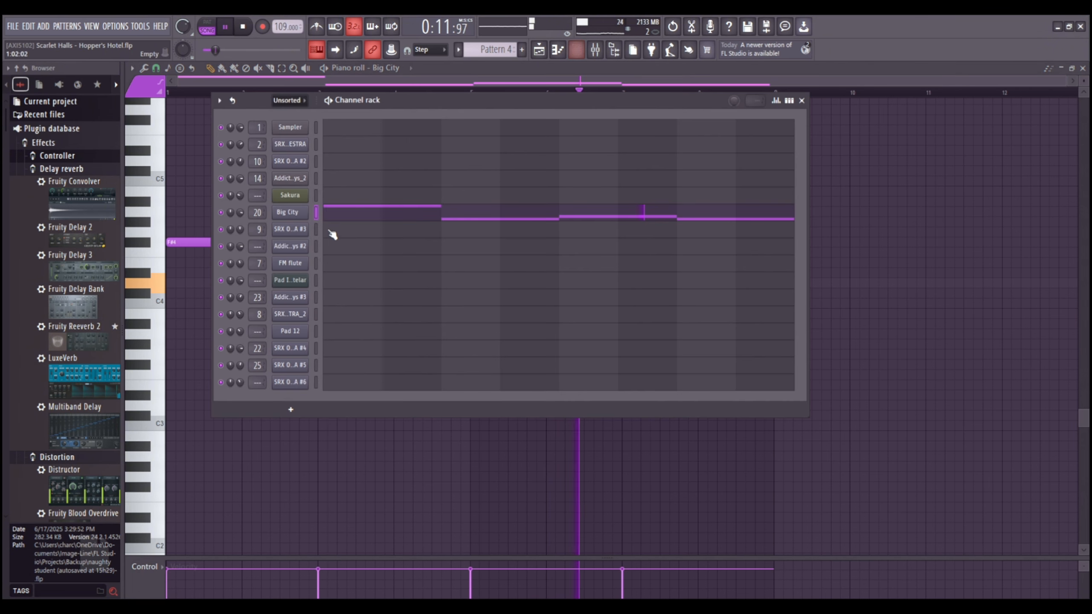
left_click(307, 210)
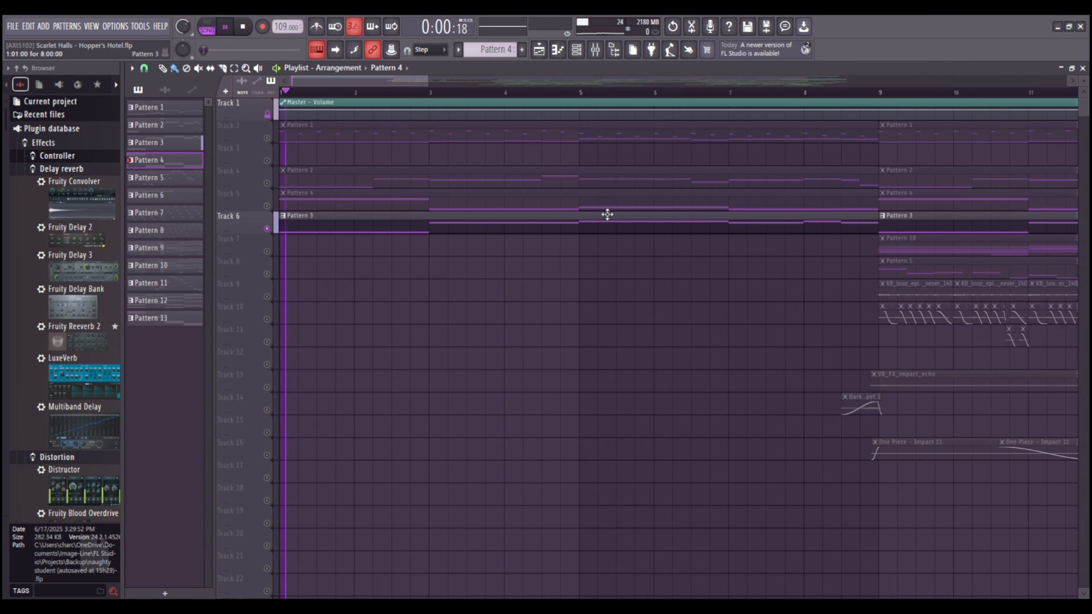
Open Pattern 3 from Track 6 to view its SRX ORCHESTRA #2 notes, and bring up mixer Insert 10.
double_click(507, 227)
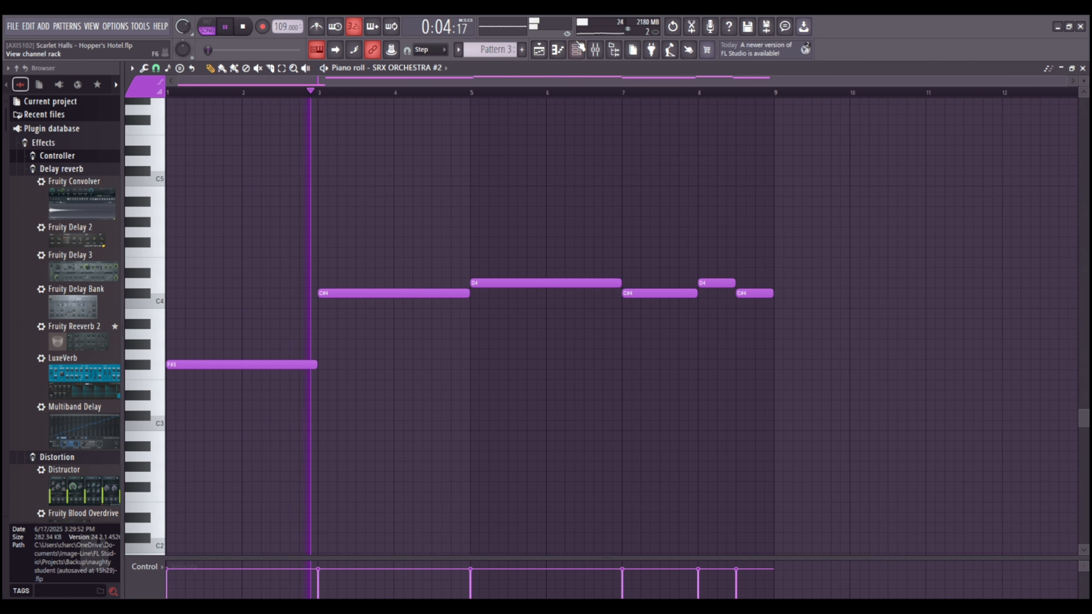
left_click(596, 50)
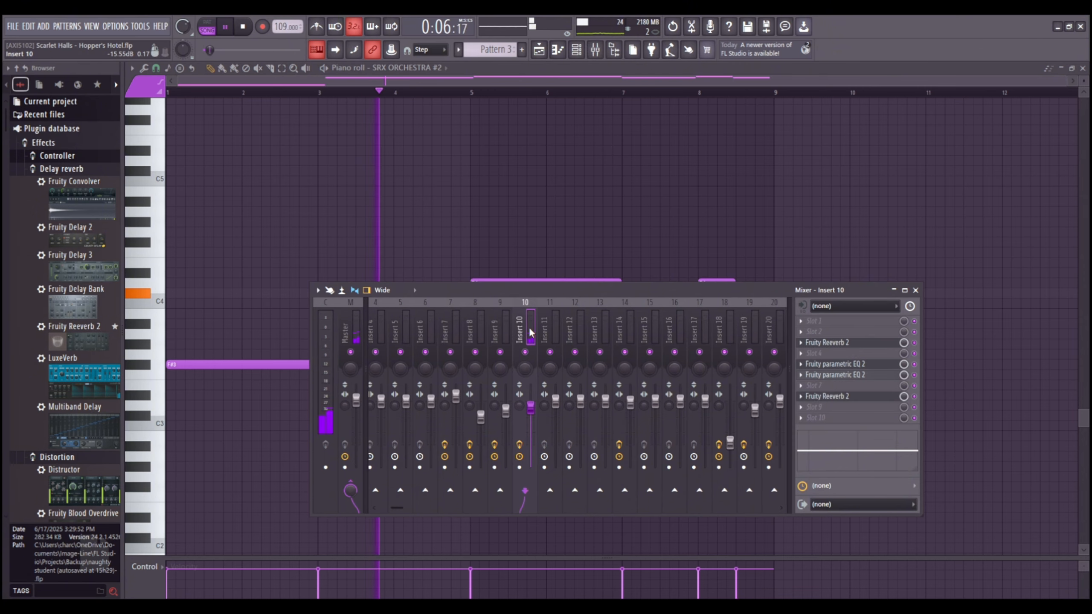
scroll(574, 237, "down", 3)
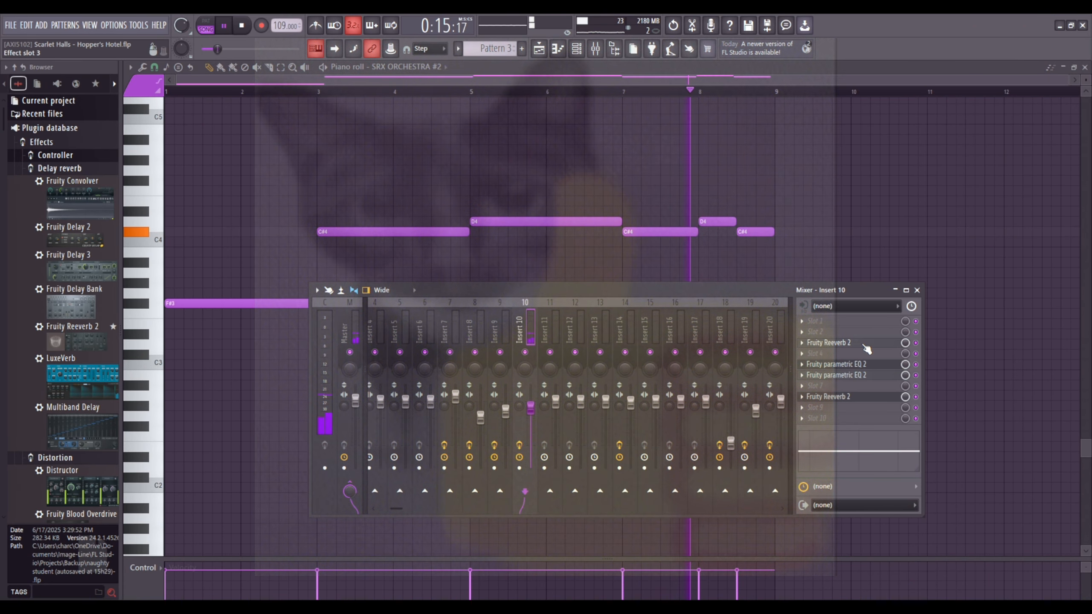
Inspect the two Fruity Reeverb 2 and two Fruity parametric EQ 2 effects on Insert 10.
left_click(864, 344)
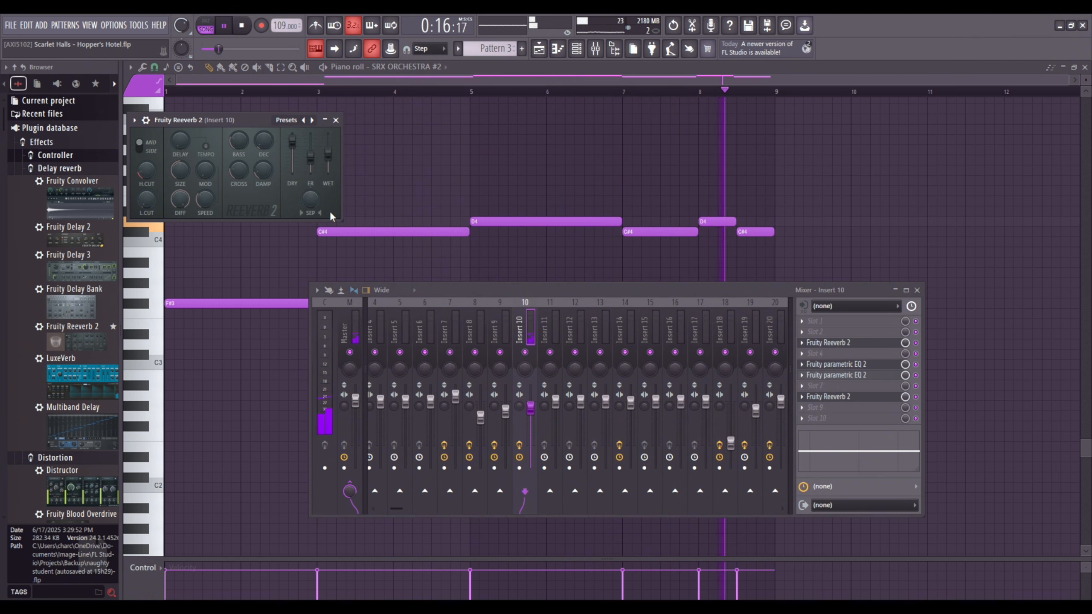
left_click_drag(274, 130, 530, 208)
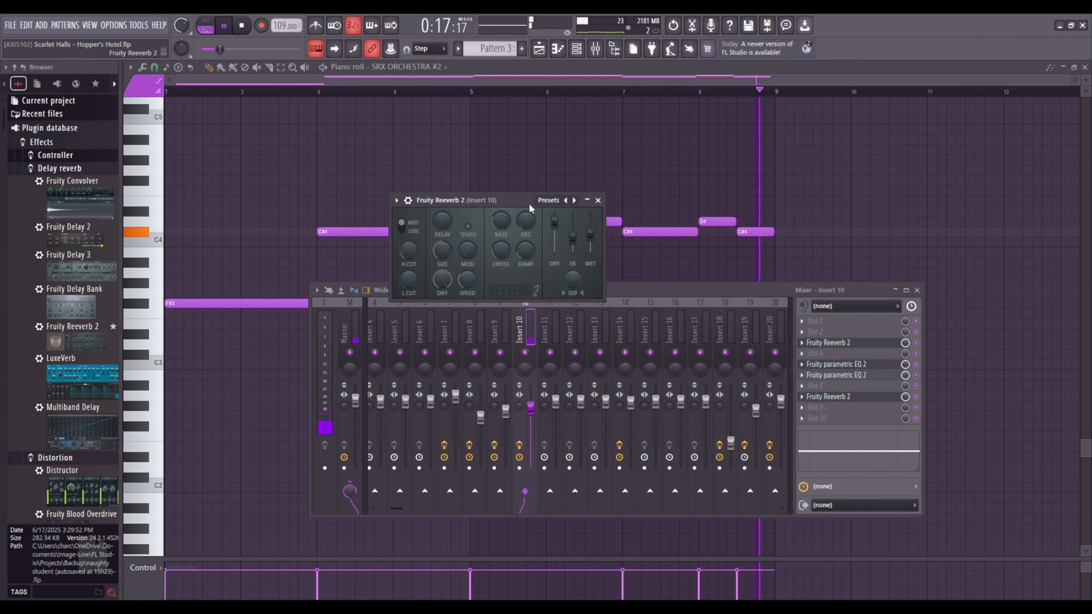
left_click(854, 366)
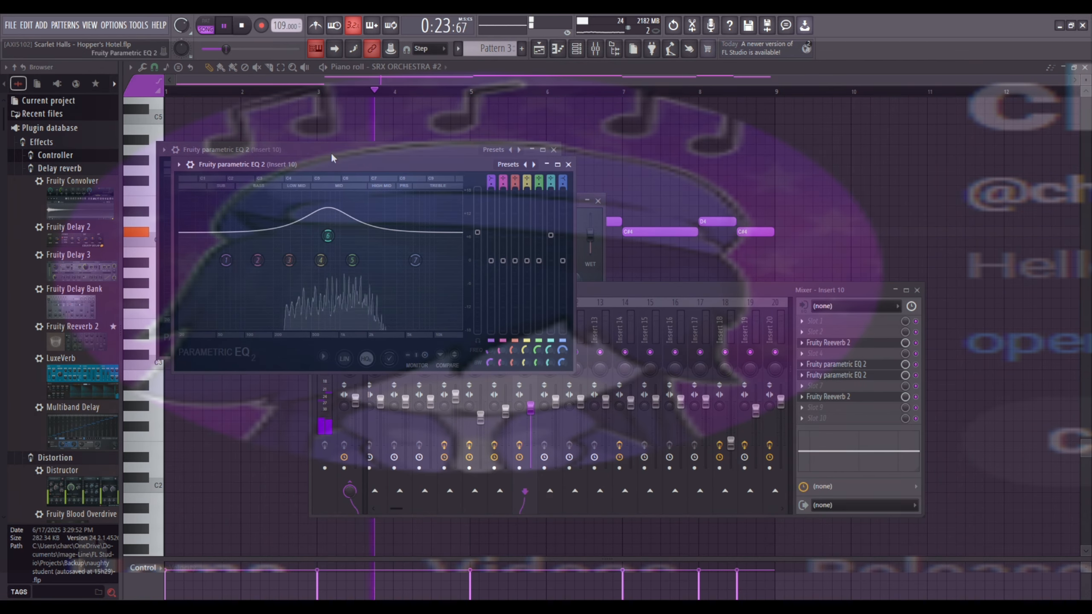
left_click(828, 396)
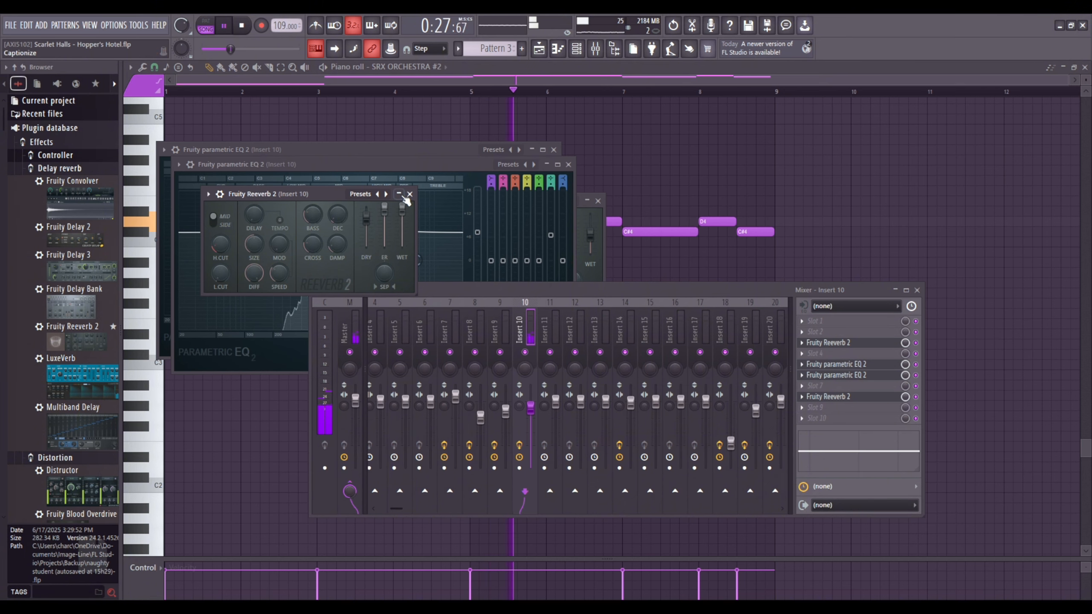
left_click(525, 84)
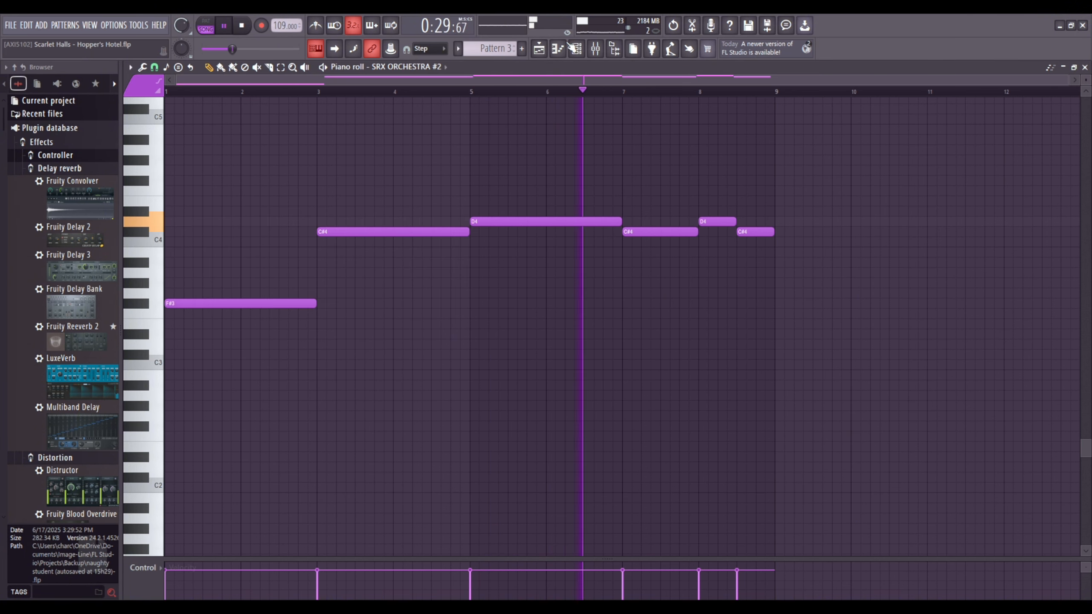
Turn off the solo on Track 6 in the playlist, re-enabling all tracks.
left_click(266, 228, "ctrl")
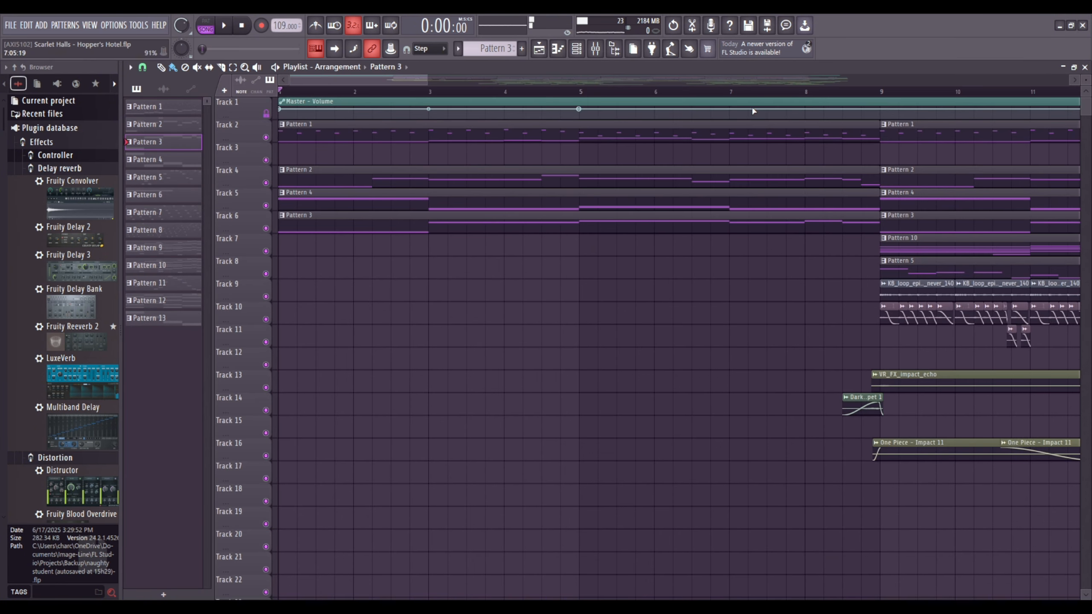
scroll(754, 111, "down", 3)
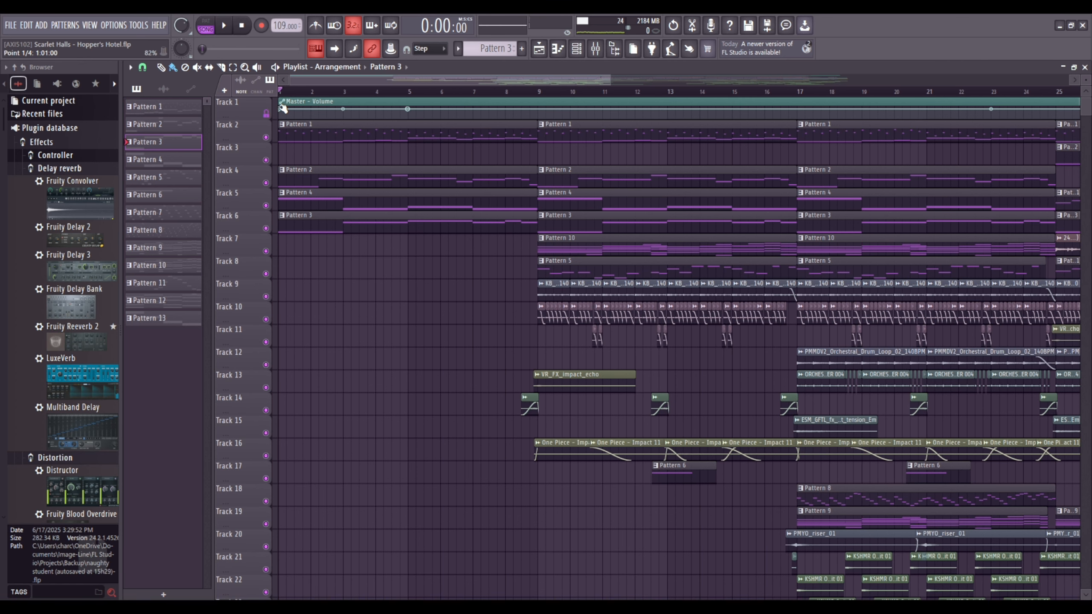
Undo the last track solo changes in the playlist.
key("ctrl+z")
key("ctrl+z")
key("ctrl+z")
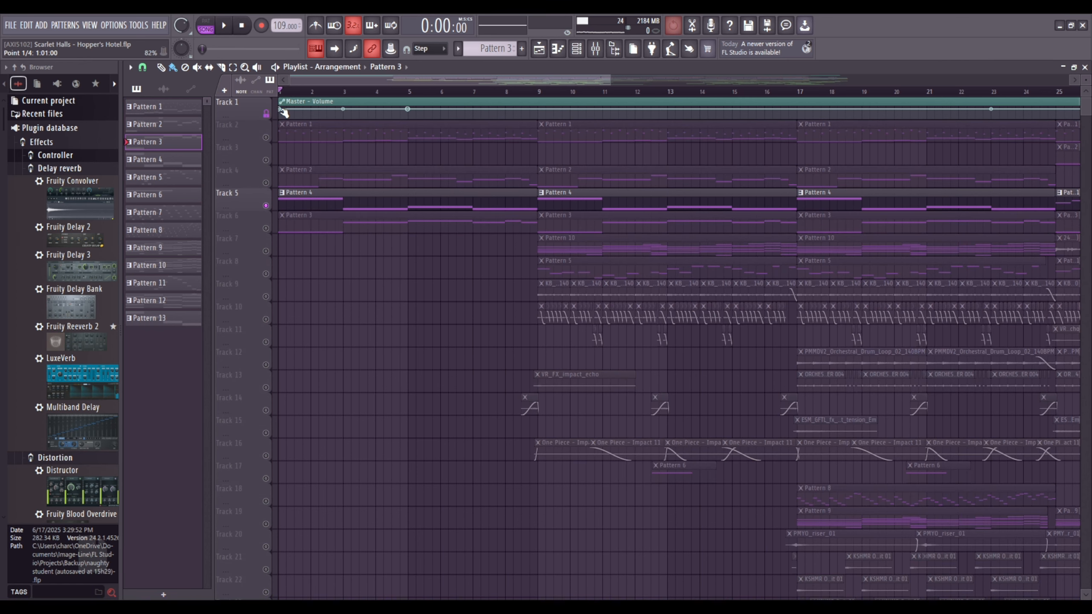
Undo the remaining solo changes to re-enable all playlist tracks, and return the Master - Volume automation to its opening fade-in.
key("ctrl+z")
key("ctrl+z")
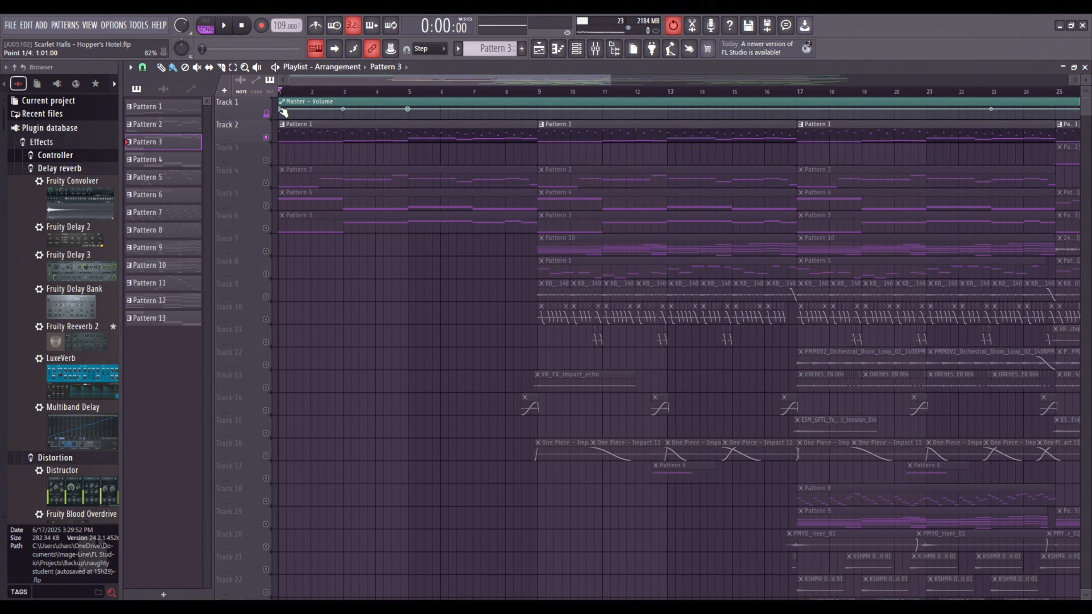
key("ctrl+z")
key("ctrl+z")
key("ctrl+z")
left_click(283, 112)
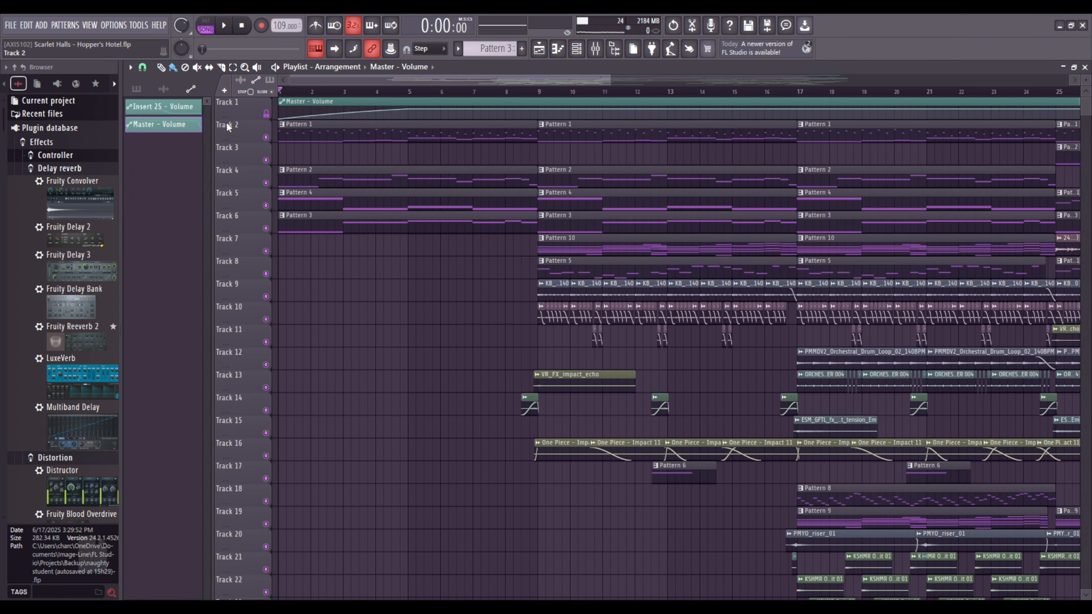
Show the mixer's Master track and play the song's opening to watch its volume fader follow the fade-in.
left_click(594, 48)
key("space")
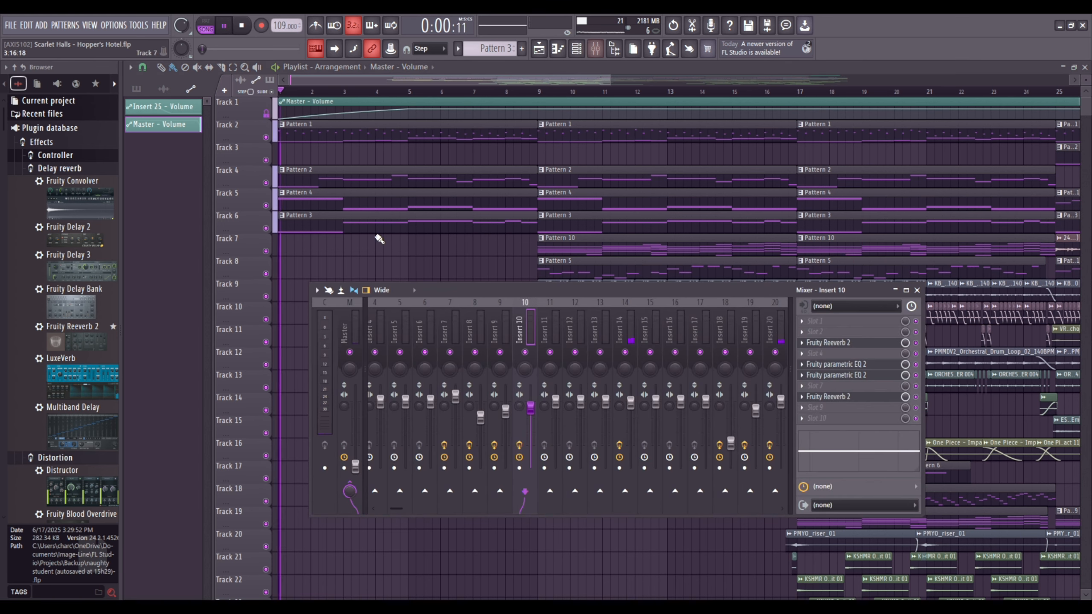
key("space")
left_click_drag(357, 450, 357, 396)
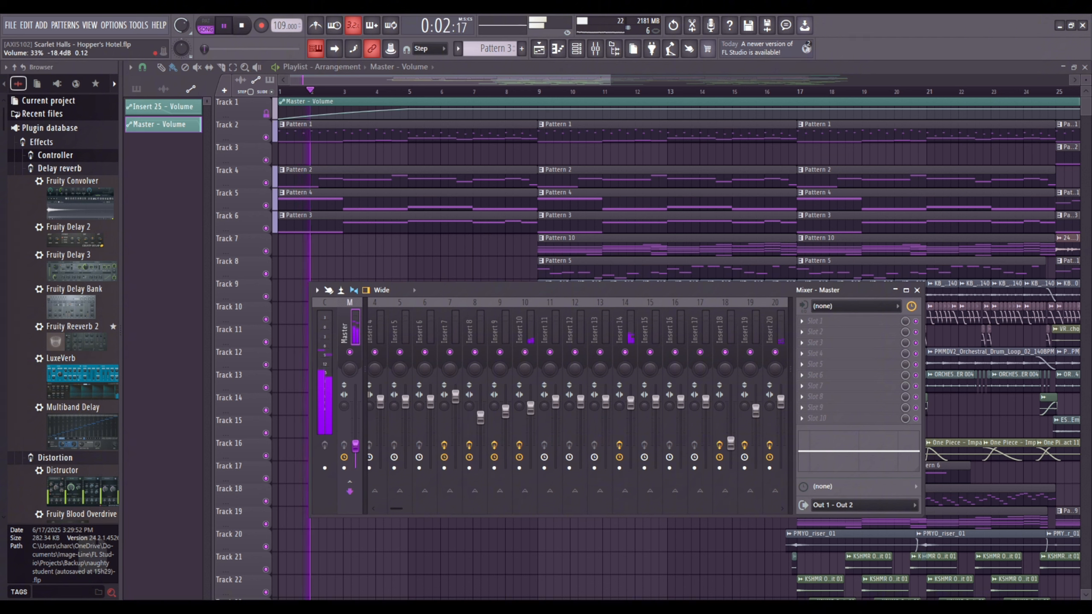
key("space")
key("space")
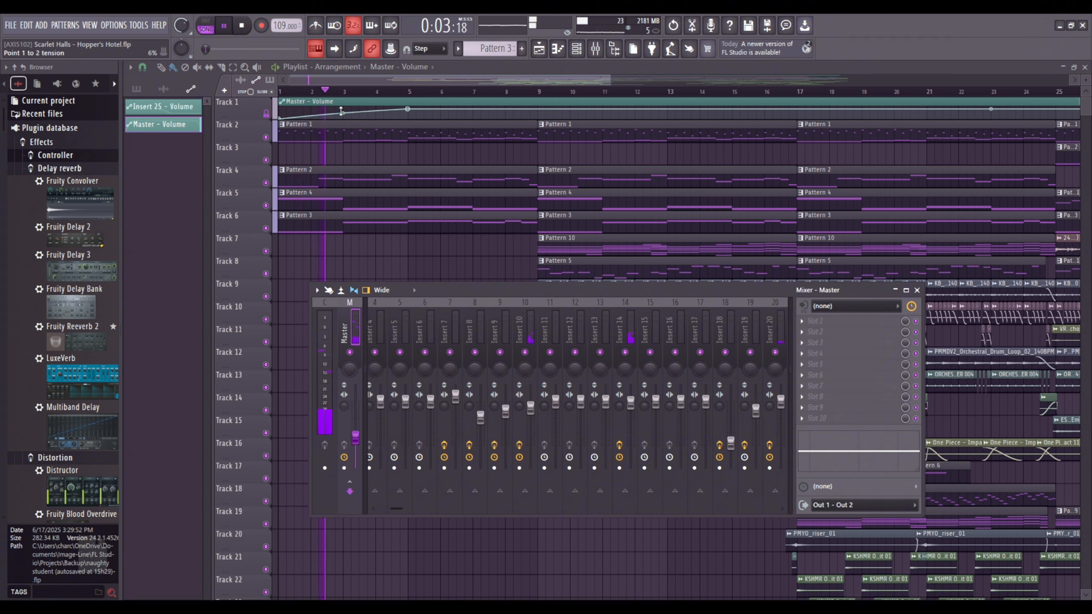
Review the Master - Volume automation clip across the whole arrangement and replay the song from the start.
left_click(373, 100)
scroll(407, 99, "down", 4)
scroll(430, 185, "down", 1)
scroll(430, 185, "up", 3)
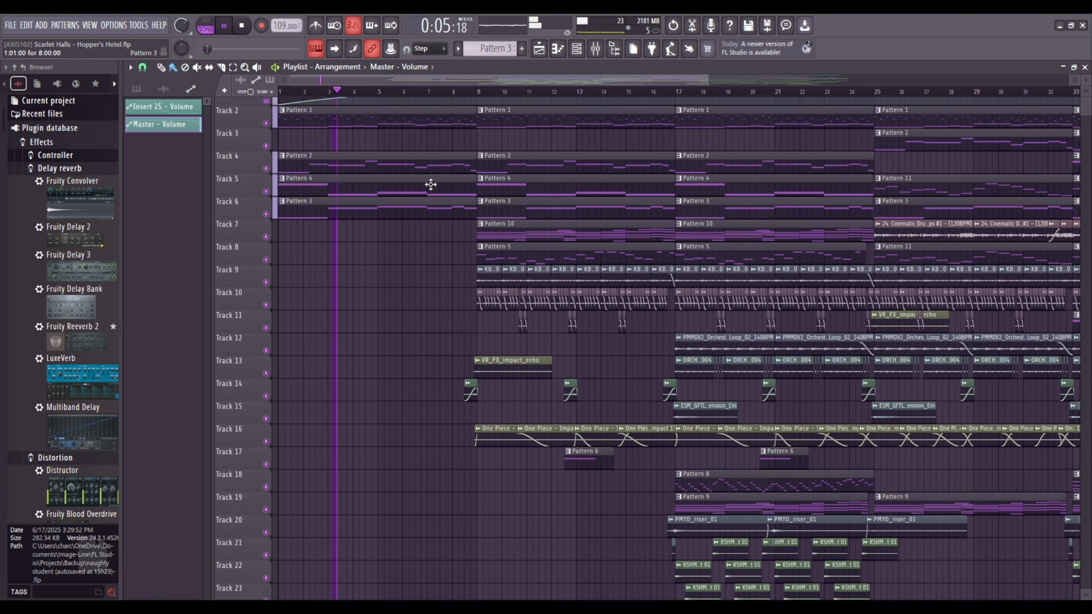
scroll(443, 150, "up", 1)
scroll(333, 101, "down", 2)
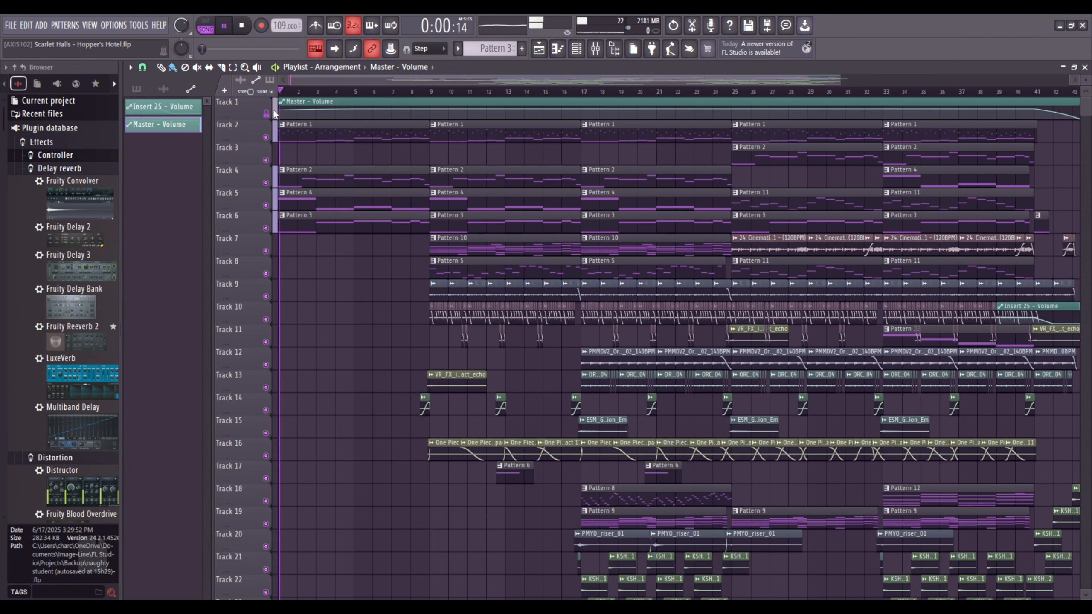
key("space")
Play the arrangement from just before bar 9 to hear the transition into the next section.
scroll(421, 91, "up", 6)
left_click(393, 92)
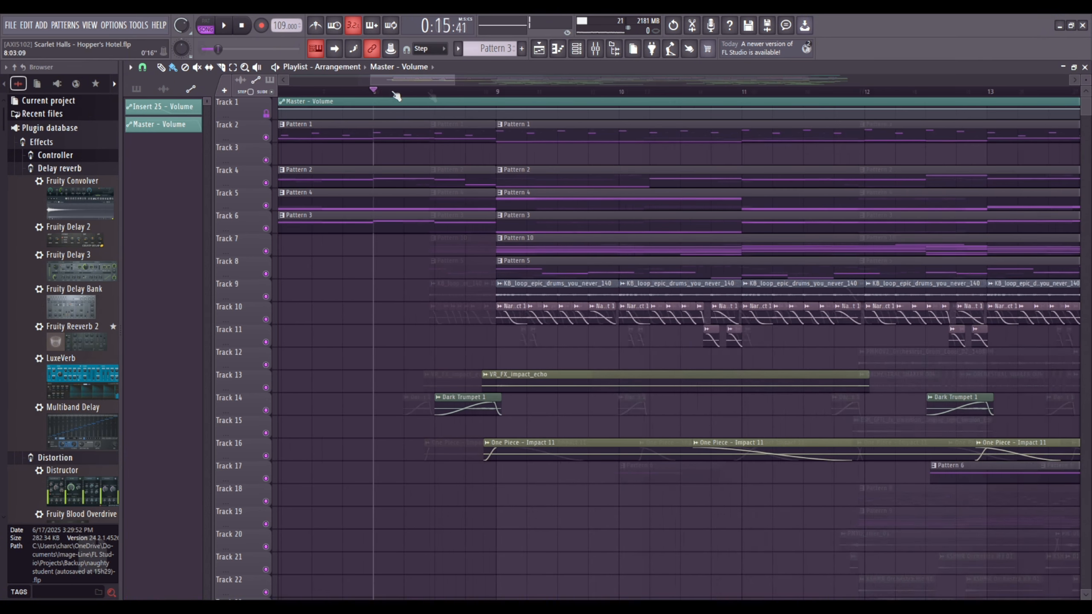
scroll(425, 91, "down", 3)
scroll(425, 86, "up", 3)
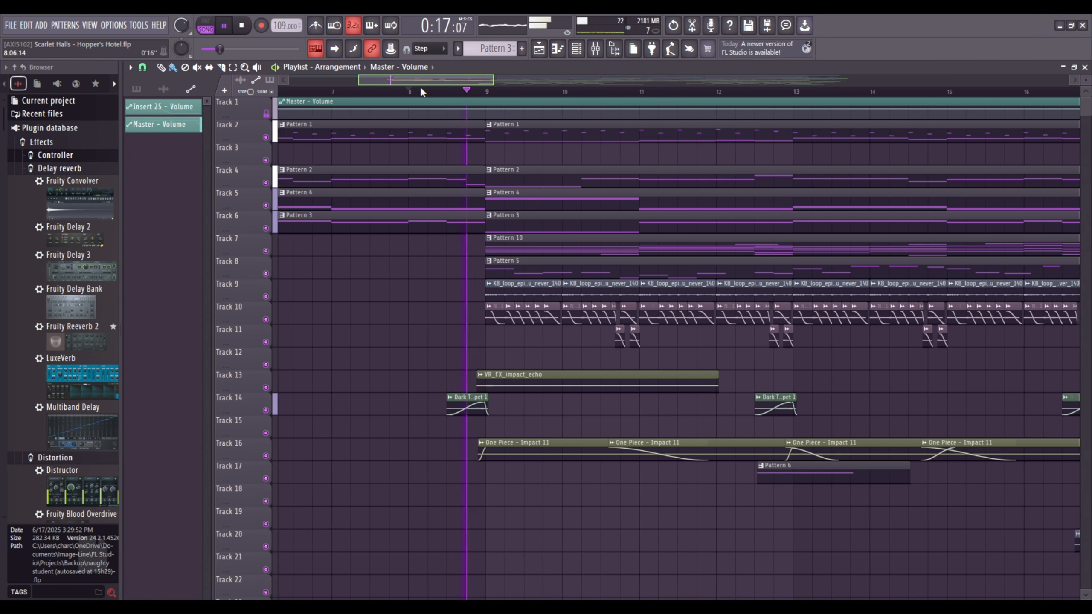
scroll(468, 92, "up", 3)
key("space")
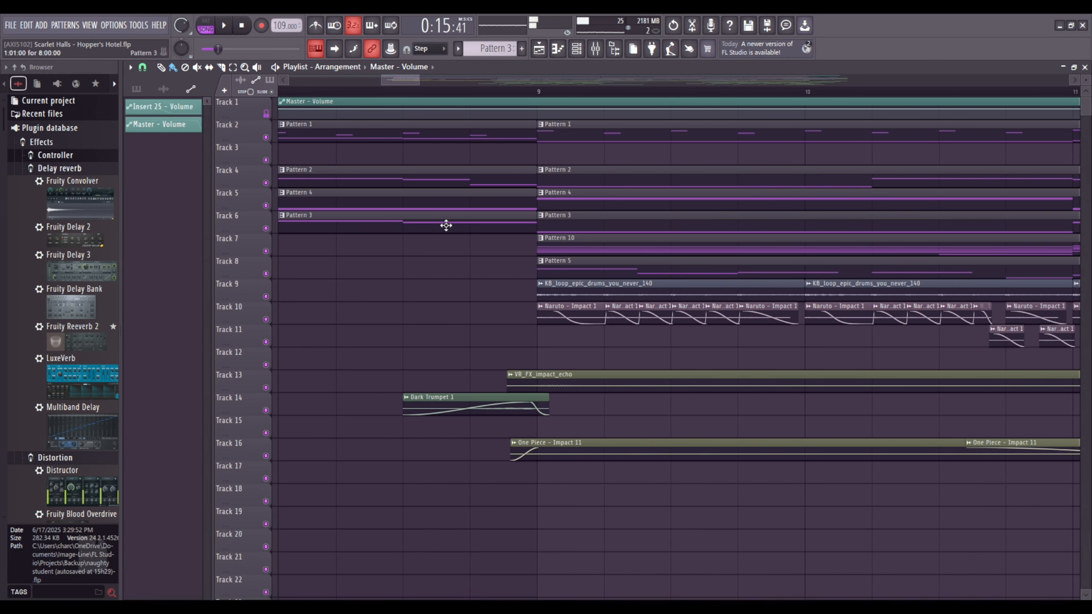
Solo Track 14, place the playhead at the start of its Dark Trumpet 1 clip, and open that clip's sample settings.
right_click(266, 410)
left_click(404, 91)
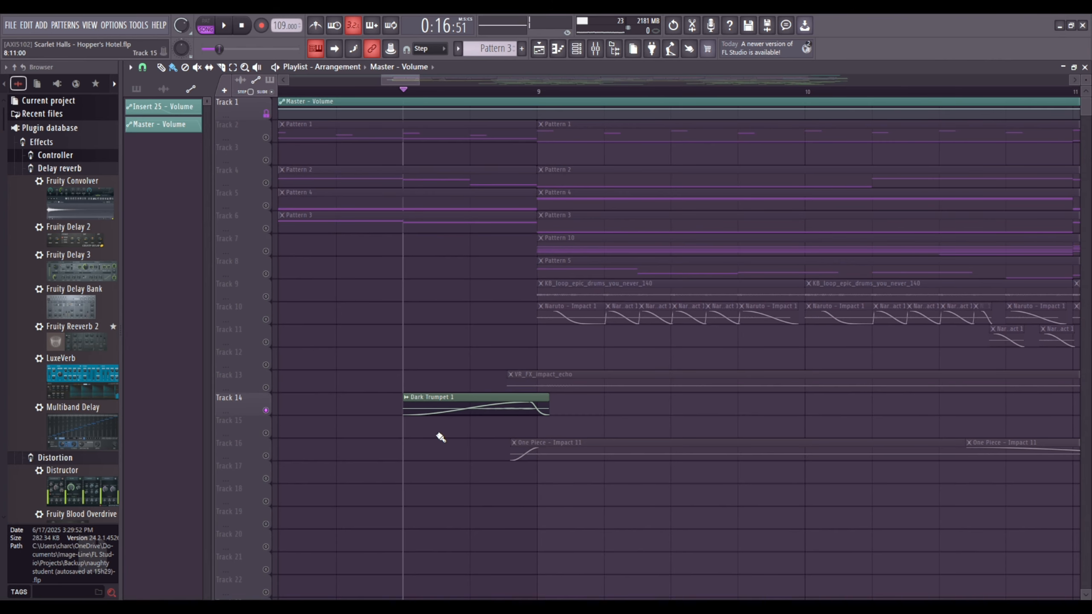
double_click(432, 407)
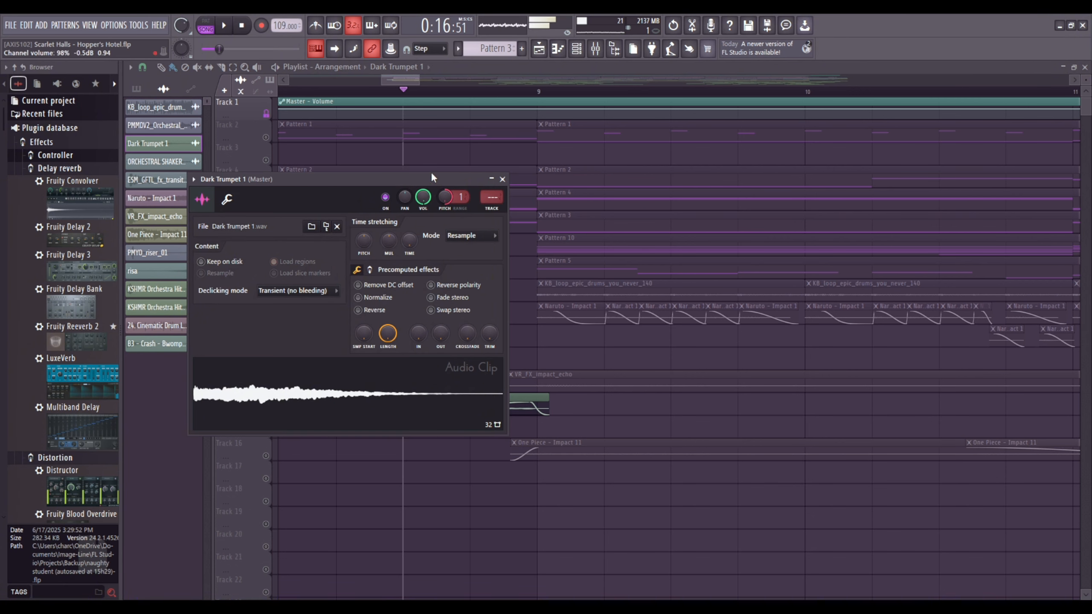
Play the soloed Dark Trumpet 1 clip in the playlist to hear its fade-in leading into bar 9.
left_click_drag(406, 83, 410, 81)
key("space")
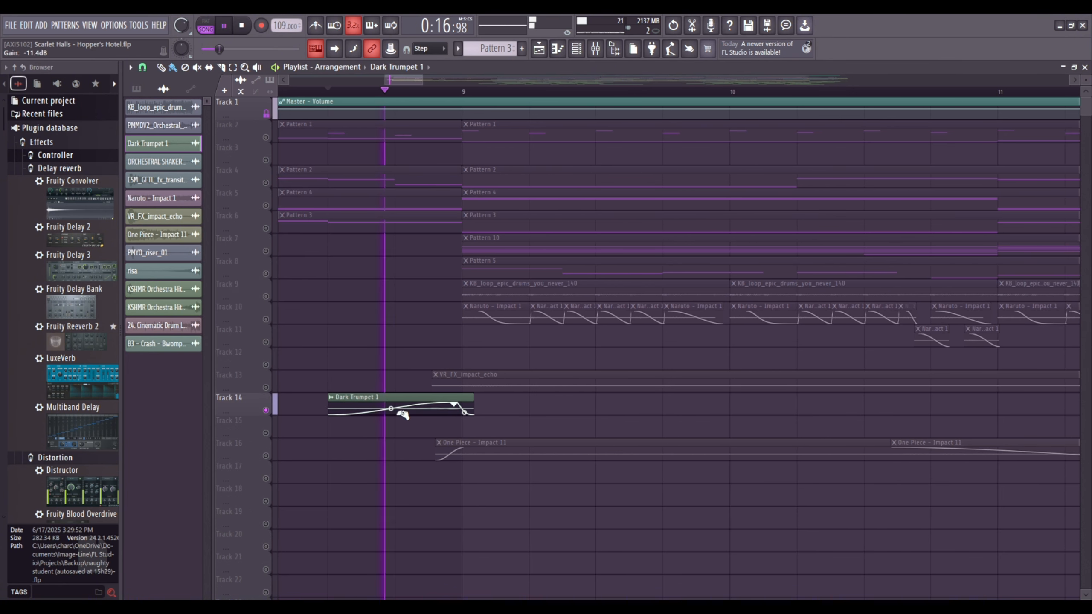
key("space")
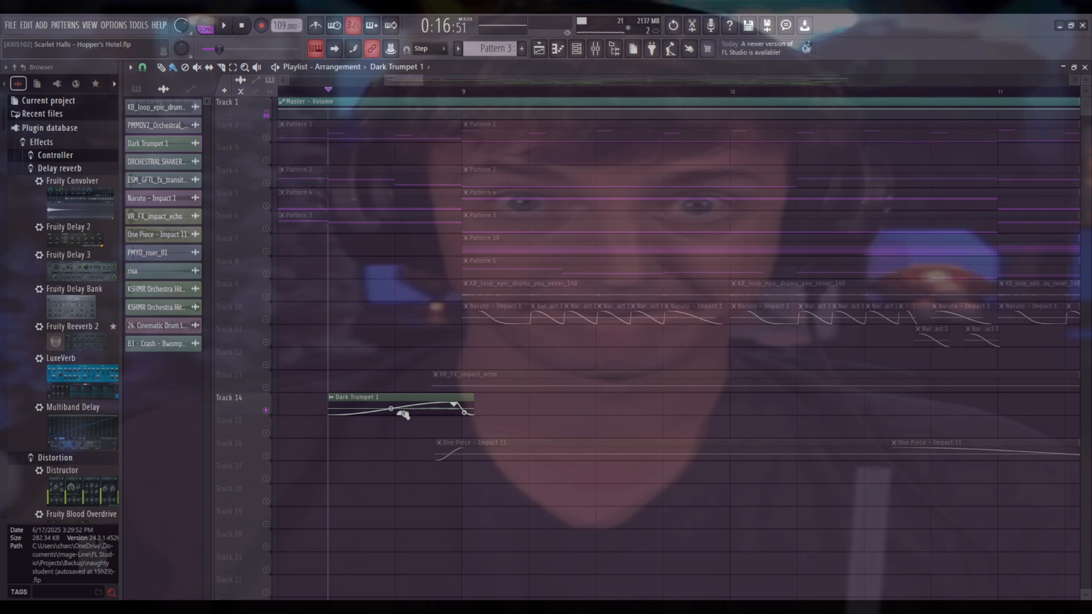
key("space")
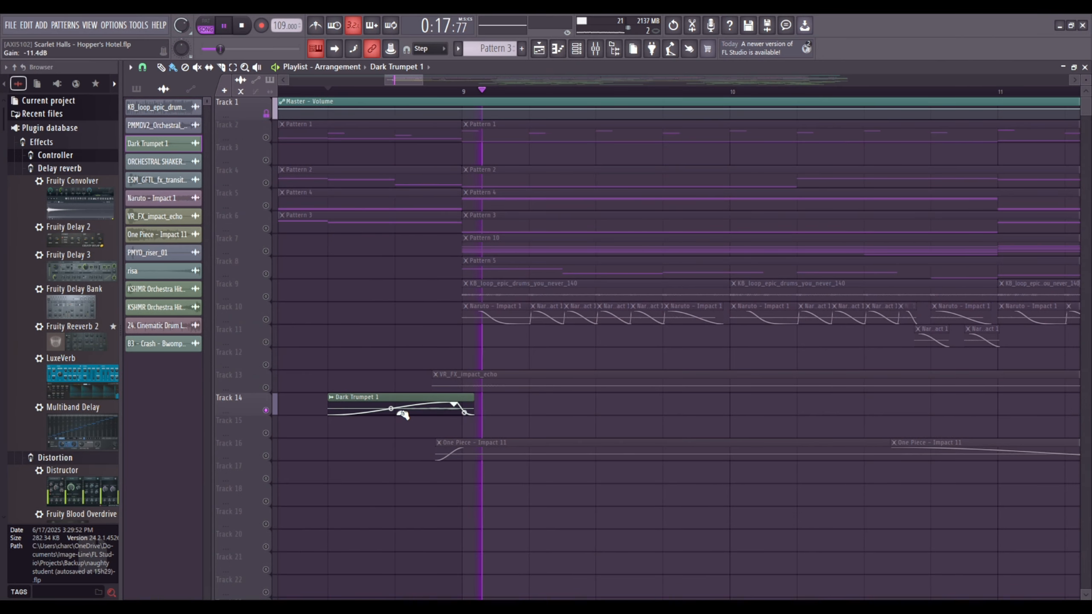
key("space")
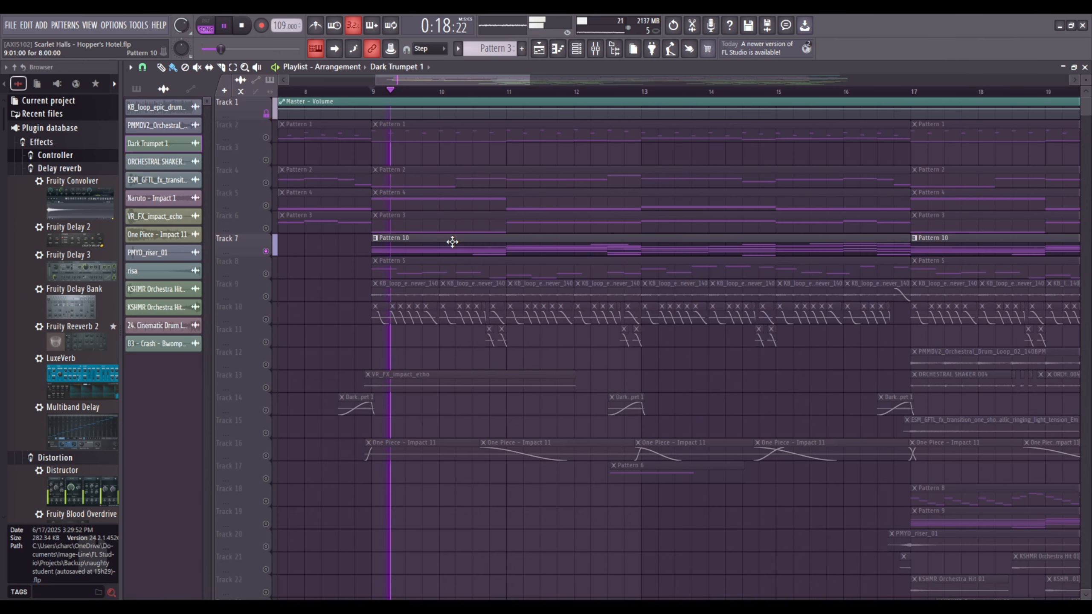
Open Pattern 10 from Track 7 to view its SRX ORCHESTRA #3 notes, and bring up mixer Insert 9 over the playlist.
double_click(453, 242)
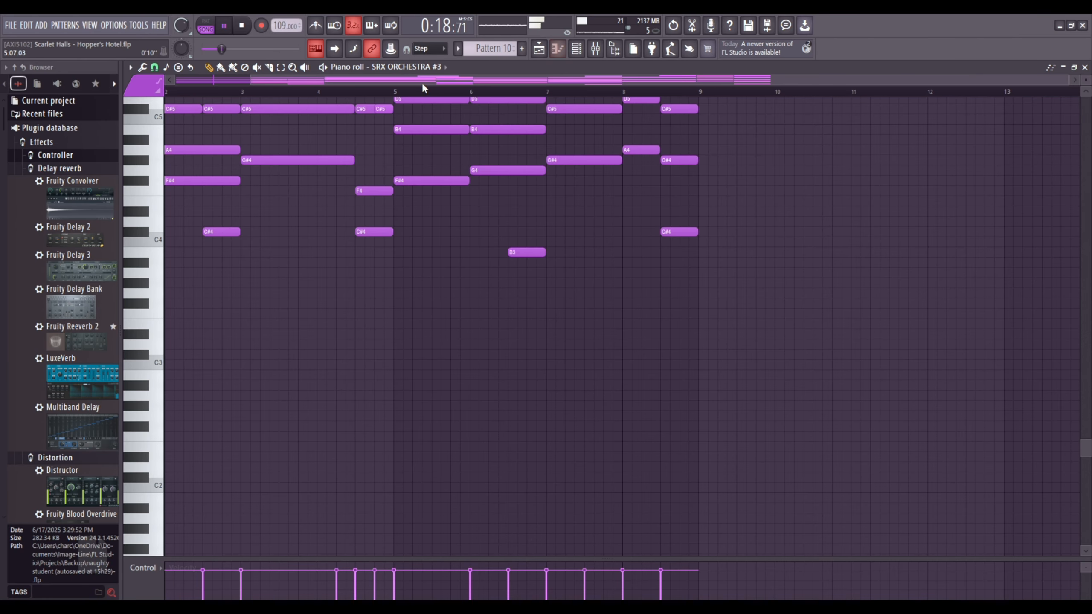
scroll(352, 254, "up", 3)
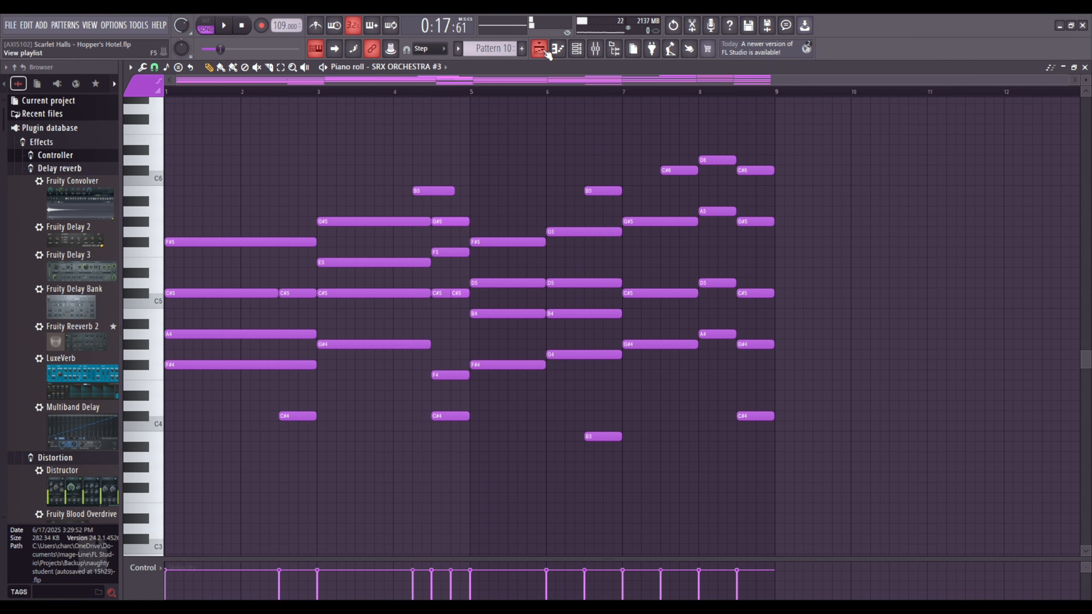
key("F5")
key("F9")
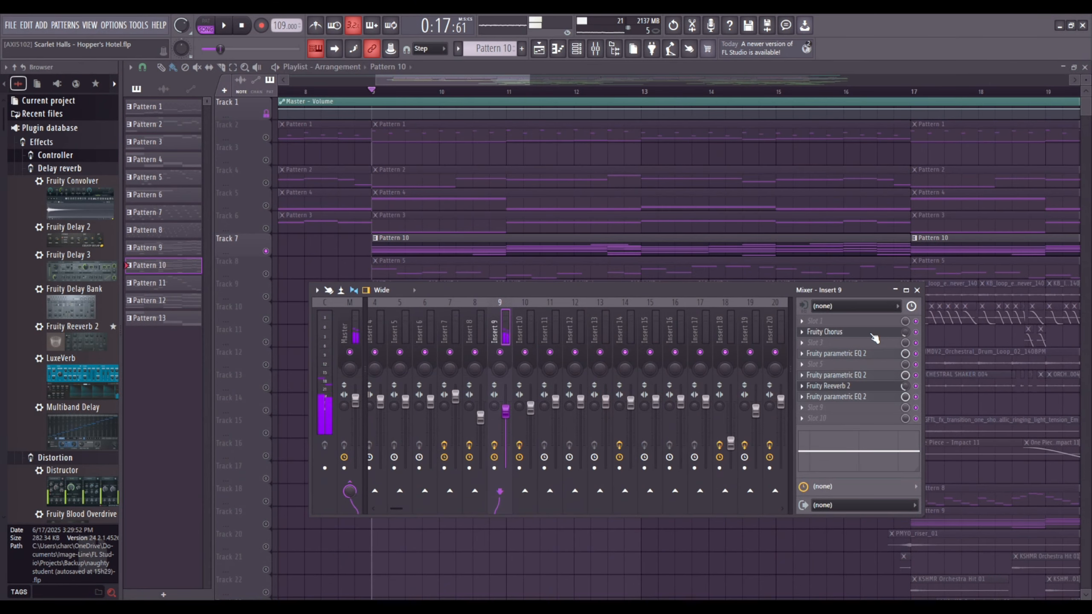
Inspect the Fruity Chorus, Fruity Reeverb 2 and three Fruity parametric EQ 2 effects on Insert 9.
left_click(872, 335)
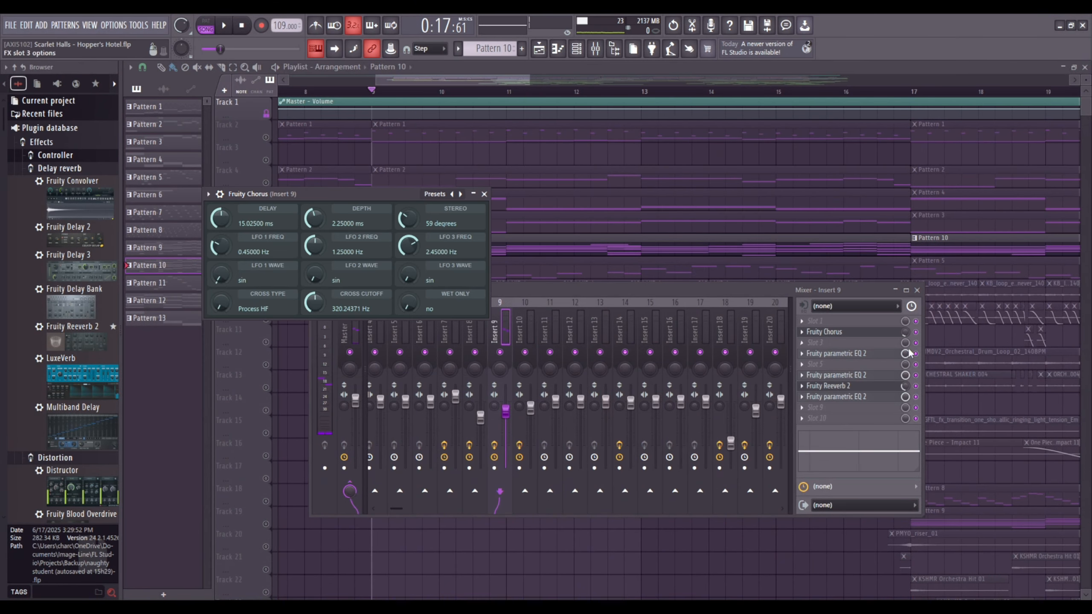
left_click(885, 355)
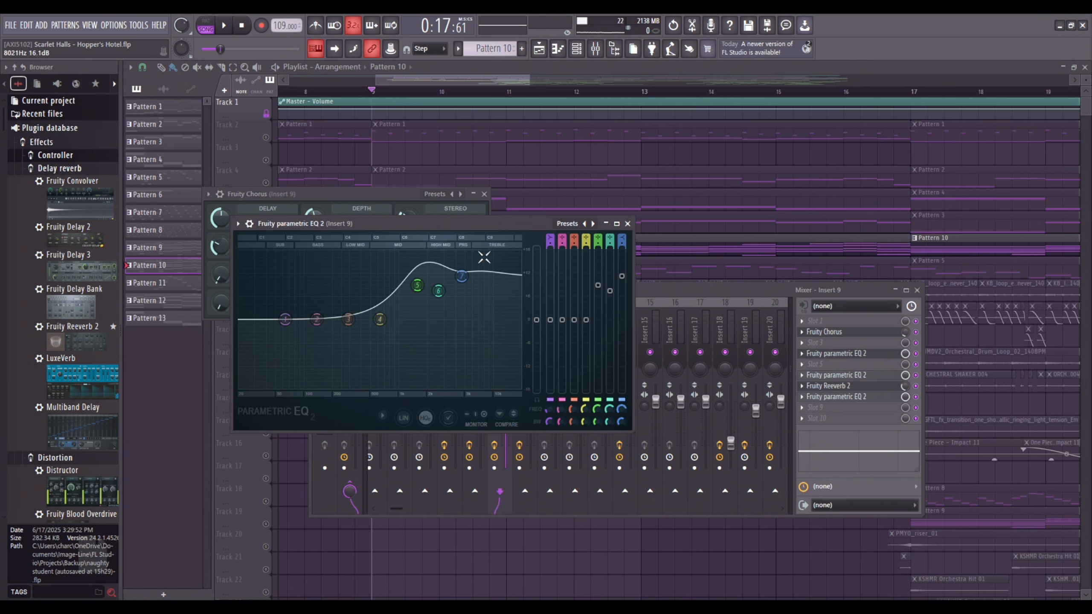
left_click(861, 375)
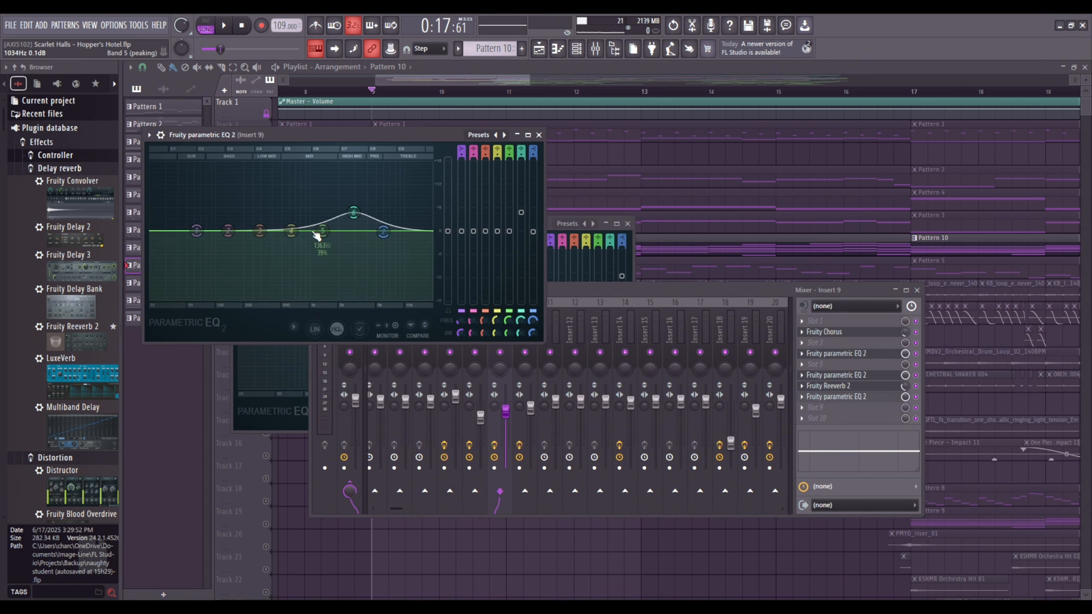
left_click(871, 387)
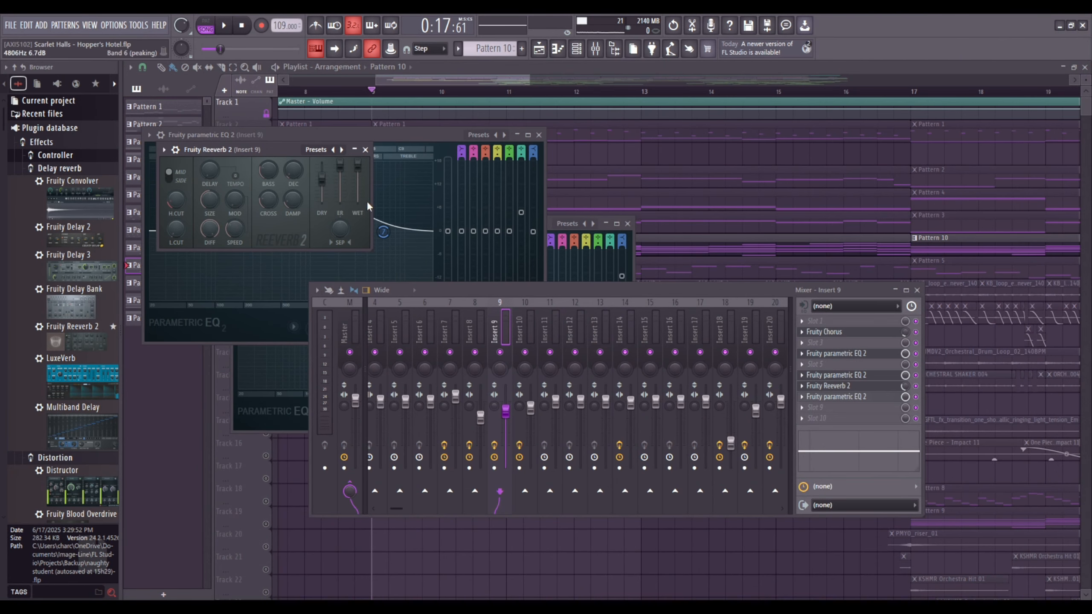
left_click(879, 399)
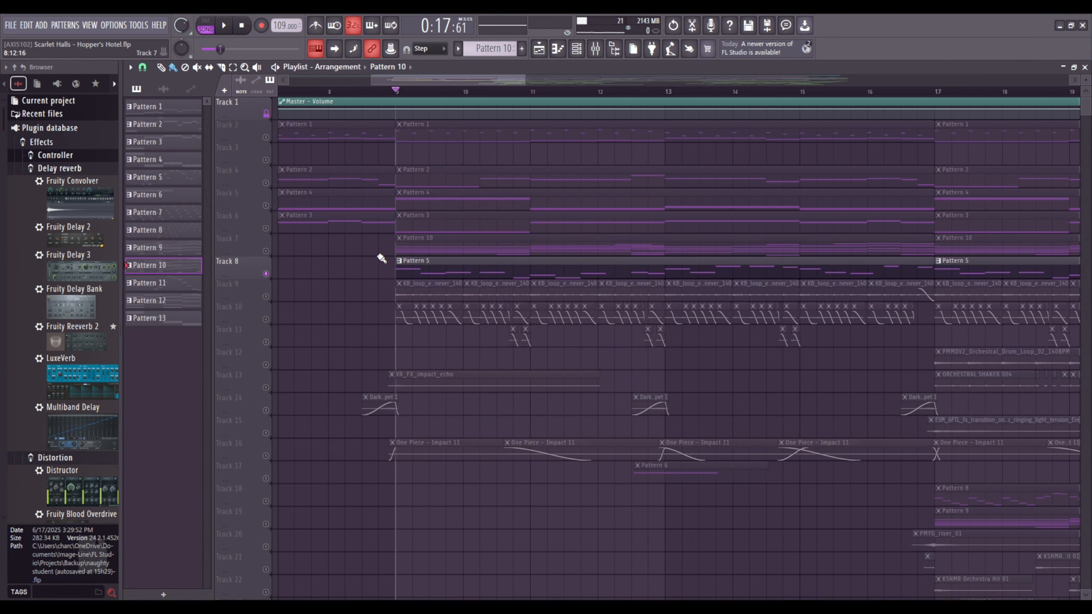
Show the FM flute instrument from the channel rack, and open Pattern 5 from Track 8 to view its notes.
key("F6")
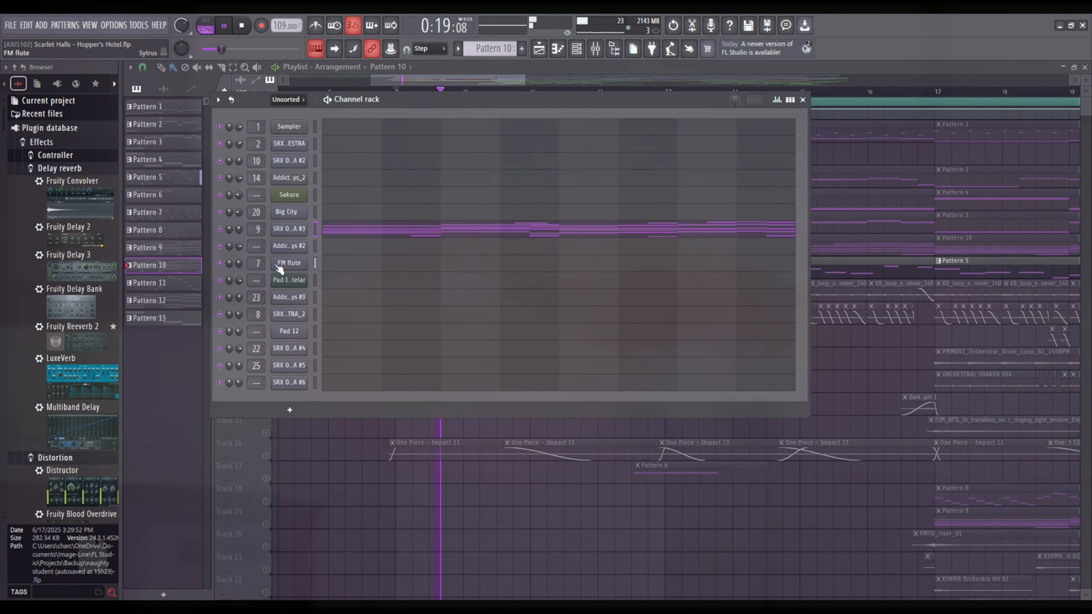
left_click(287, 263)
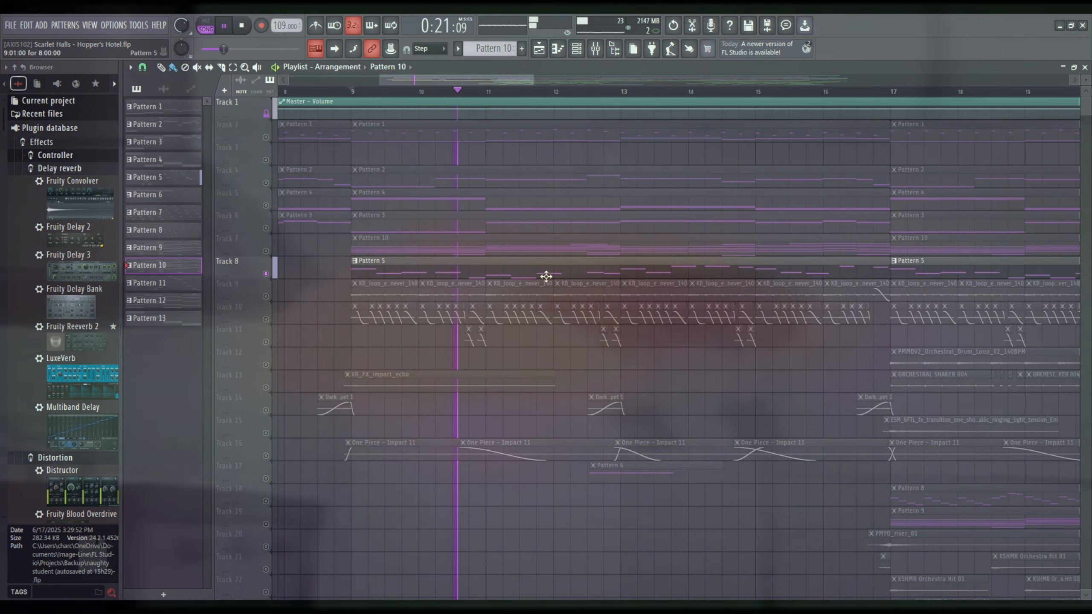
double_click(543, 275)
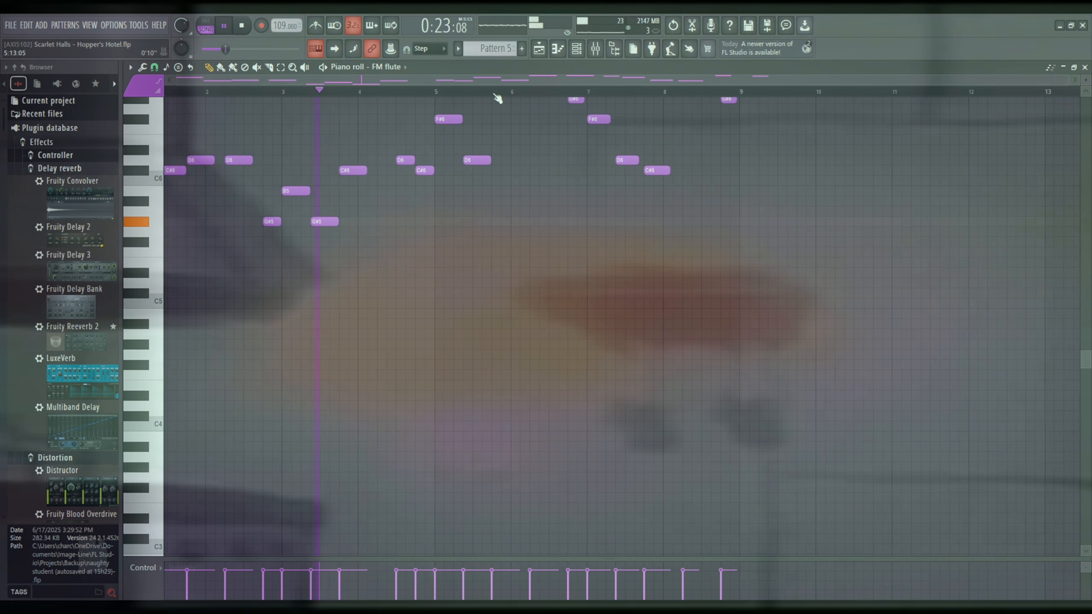
scroll(559, 286, "up", 2)
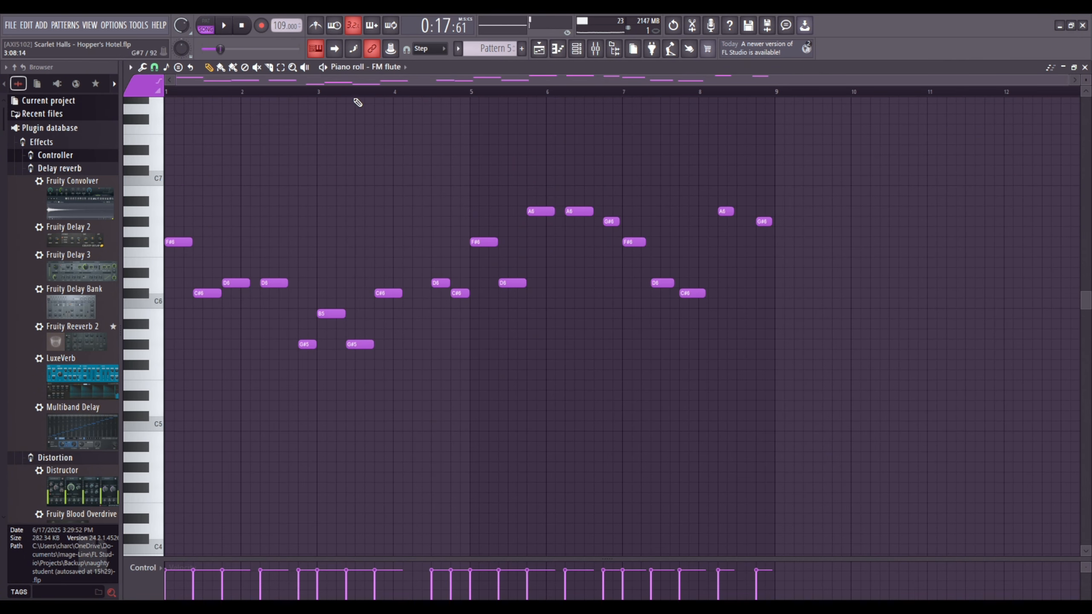
scroll(358, 151, "up", 3)
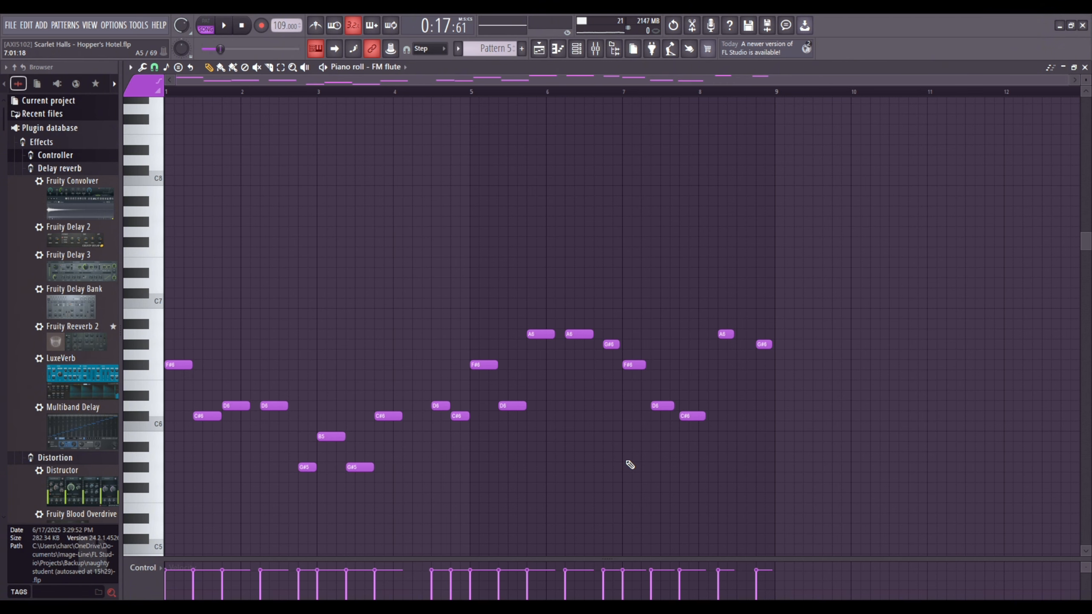
Return to the playlist, open the KB_loop_epic_drums_you_never_140 clip's sample settings, and bring up its mixer track, Insert 18.
left_click(540, 49)
scroll(555, 93, "down", 3)
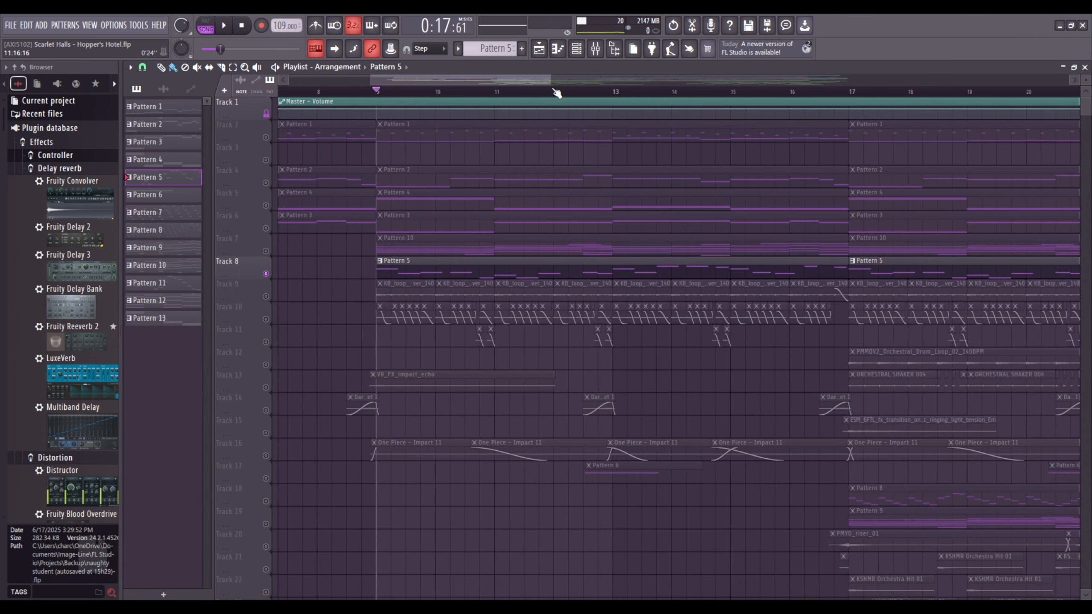
scroll(500, 97, "up", 4)
left_click(433, 250)
double_click(433, 251)
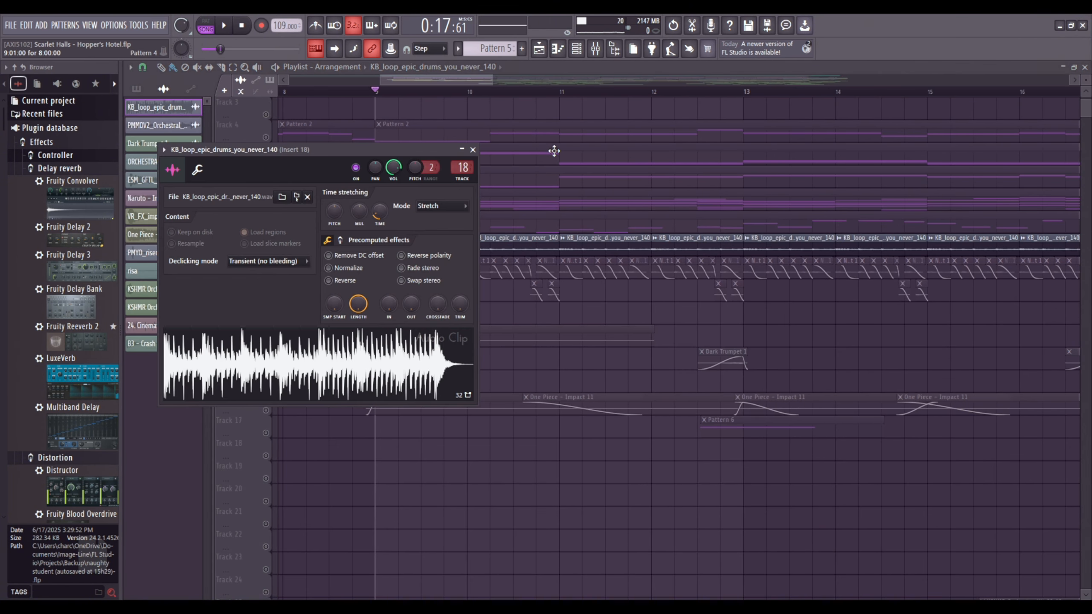
left_click(581, 52)
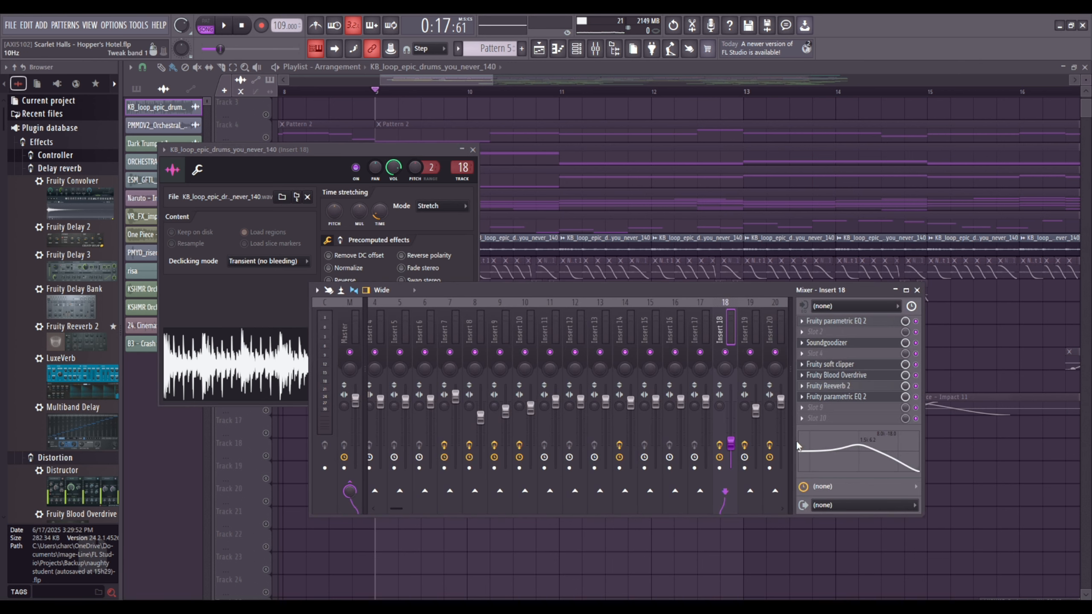
Turn off the effect slots on Insert 18, play the drum loop, and lower the insert's volume to 37%.
left_click(719, 446)
key("space")
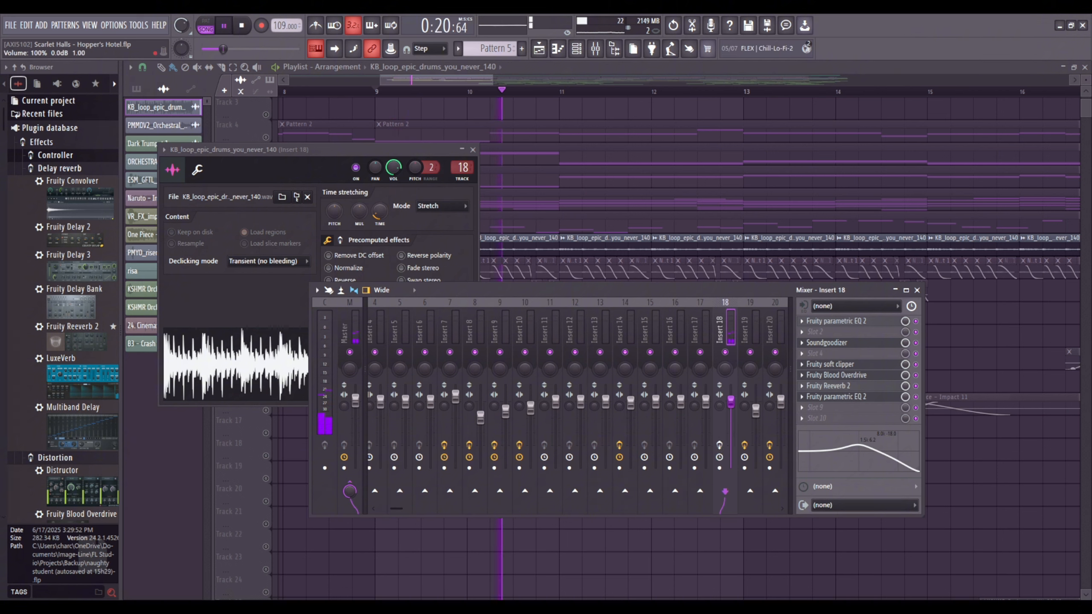
left_click_drag(735, 407, 734, 450)
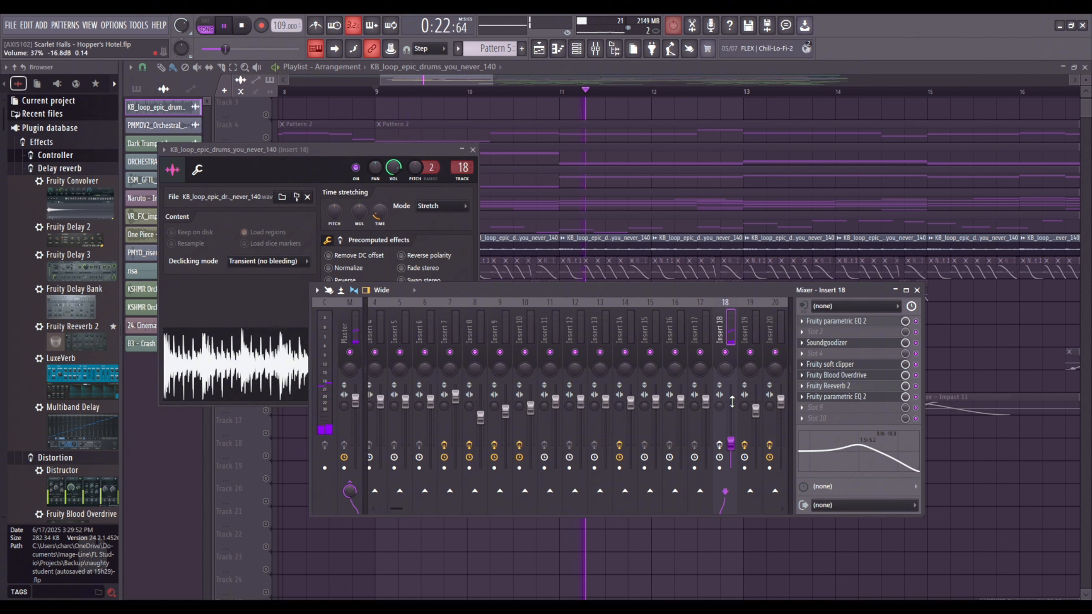
key("space")
Inspect the two Fruity parametric EQ 2 effects, Soundgoodizer, Fruity soft clipper, Fruity Blood Overdrive and Fruity Reeverb 2 on Insert 18.
left_click(871, 319)
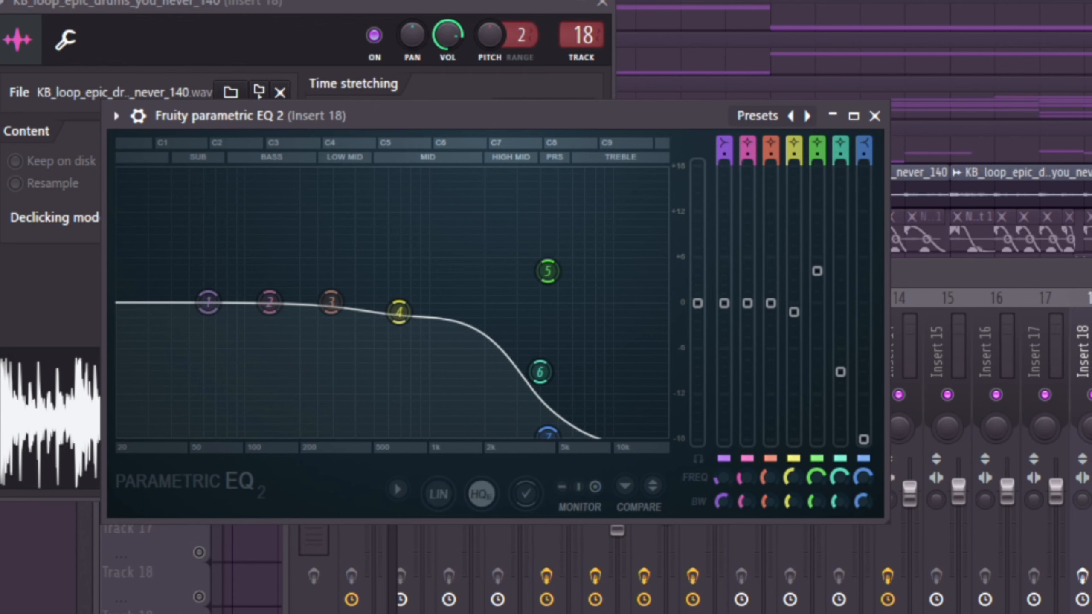
left_click(842, 343)
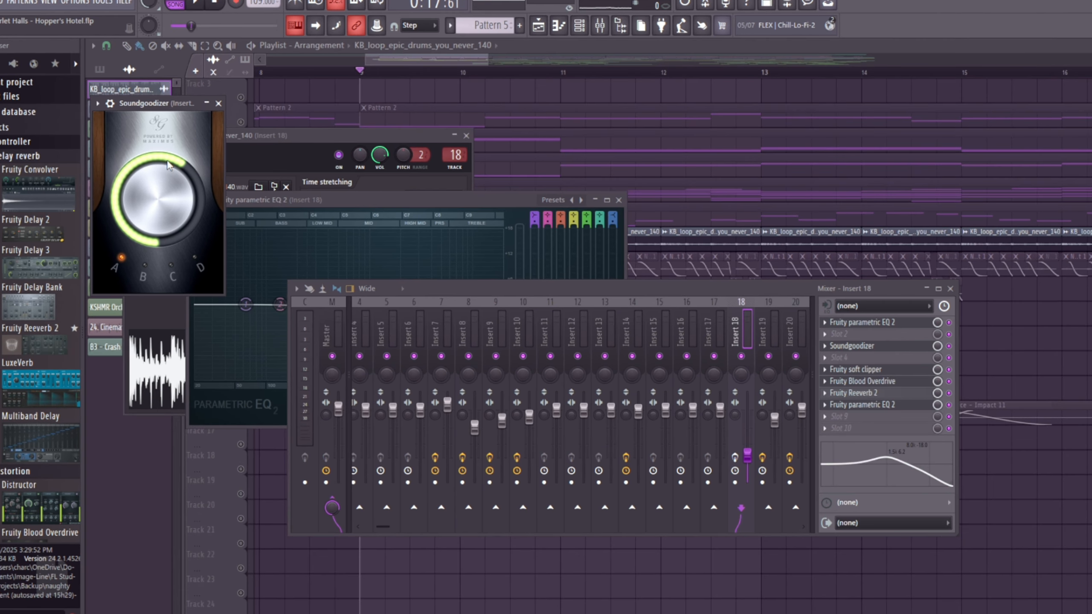
left_click(886, 368)
left_click(886, 380)
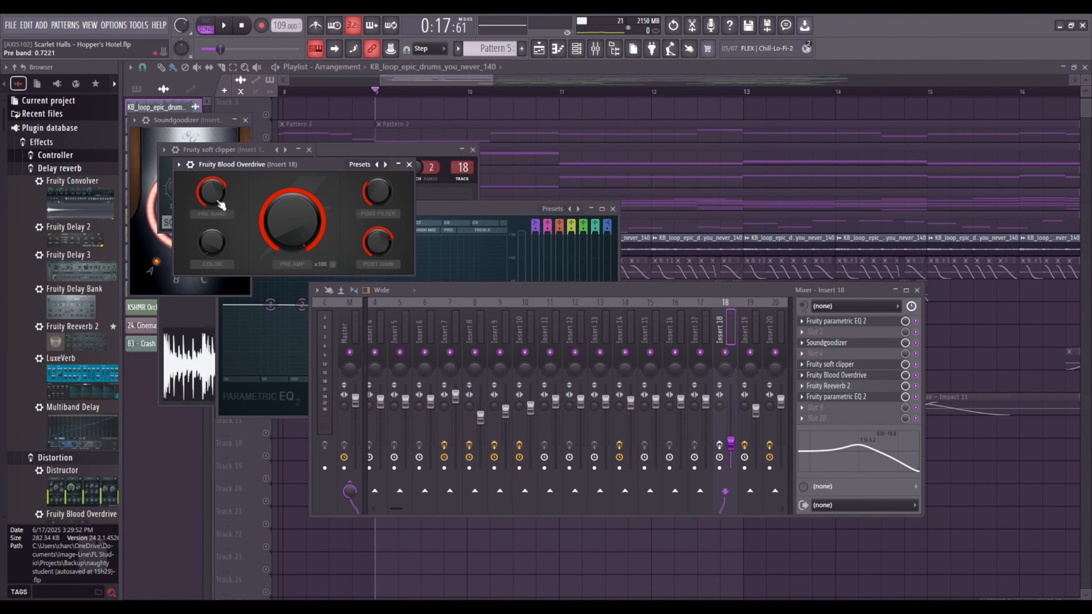
left_click(863, 397)
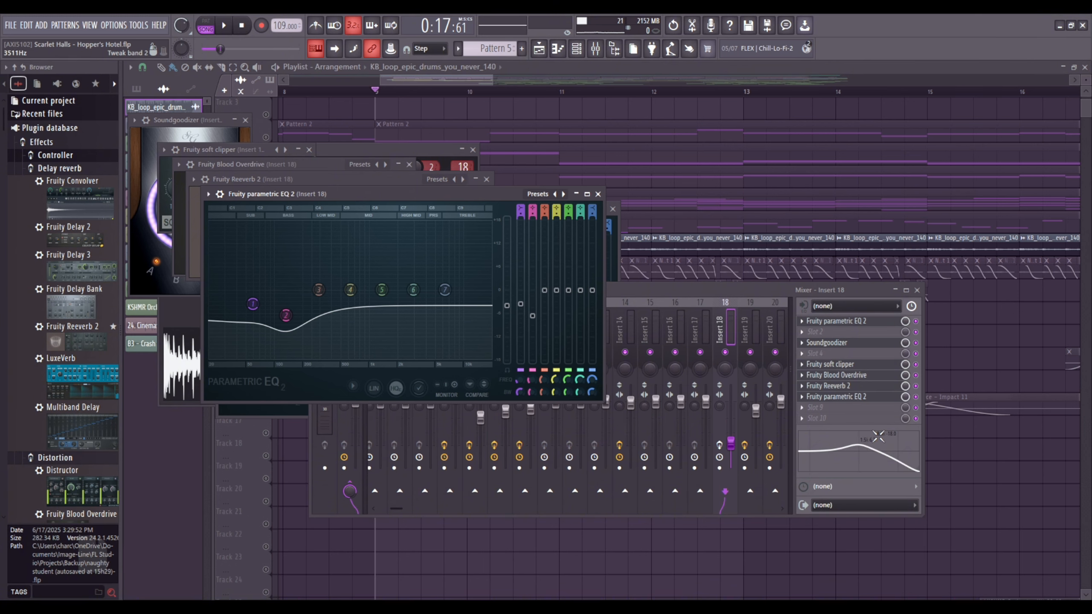
Turn the effect slots on Insert 18 back on and play the processed drum loop from bar 9.
left_click_drag(465, 84, 462, 85)
left_click(595, 49)
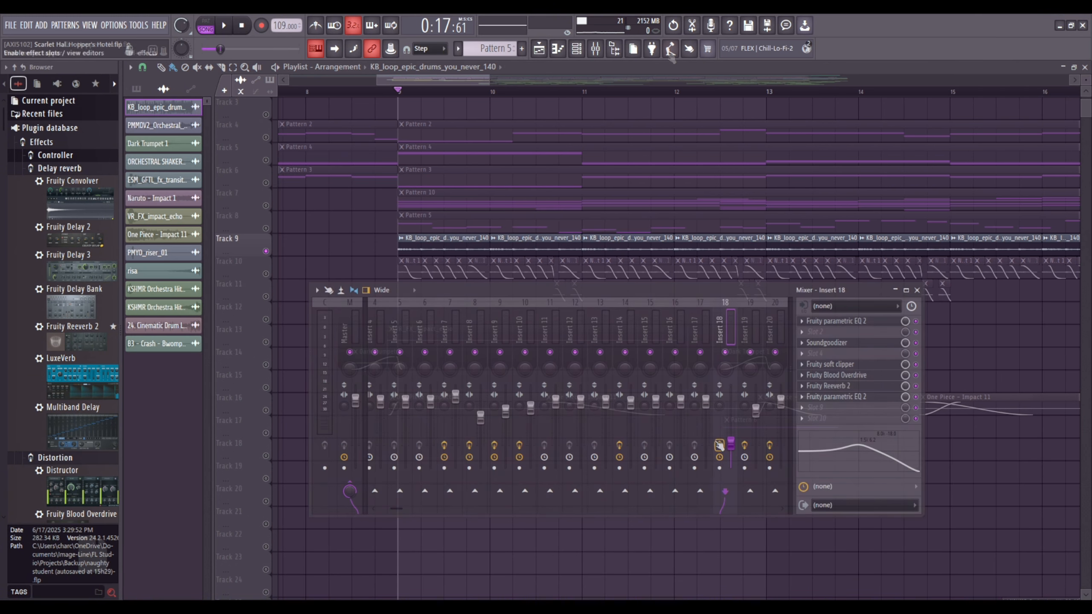
key("space")
left_click(441, 85)
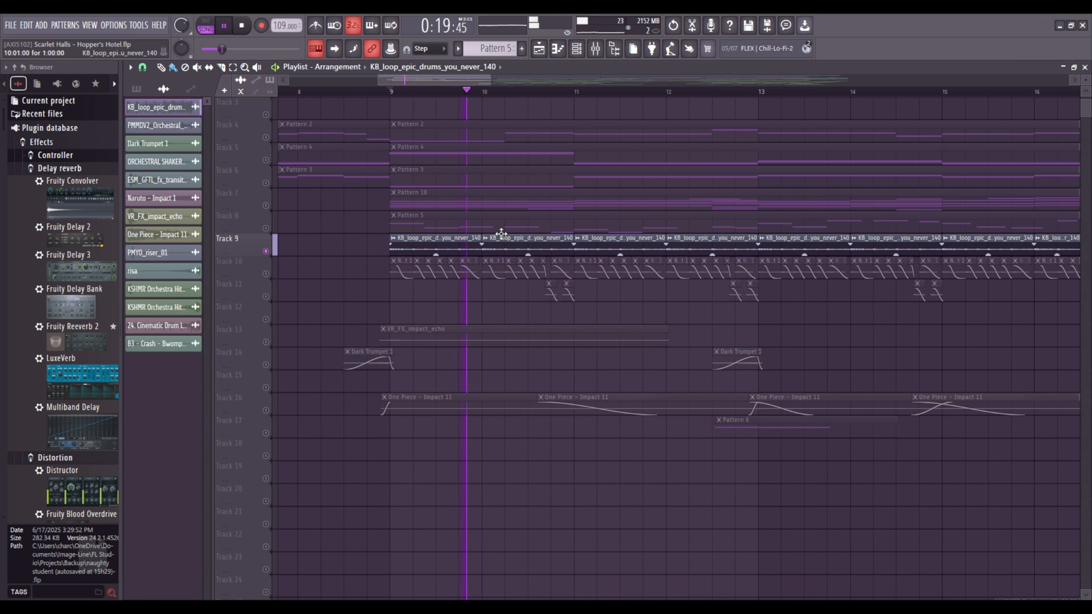
scroll(501, 233, "down", 1)
scroll(500, 231, "up", 2)
key("space")
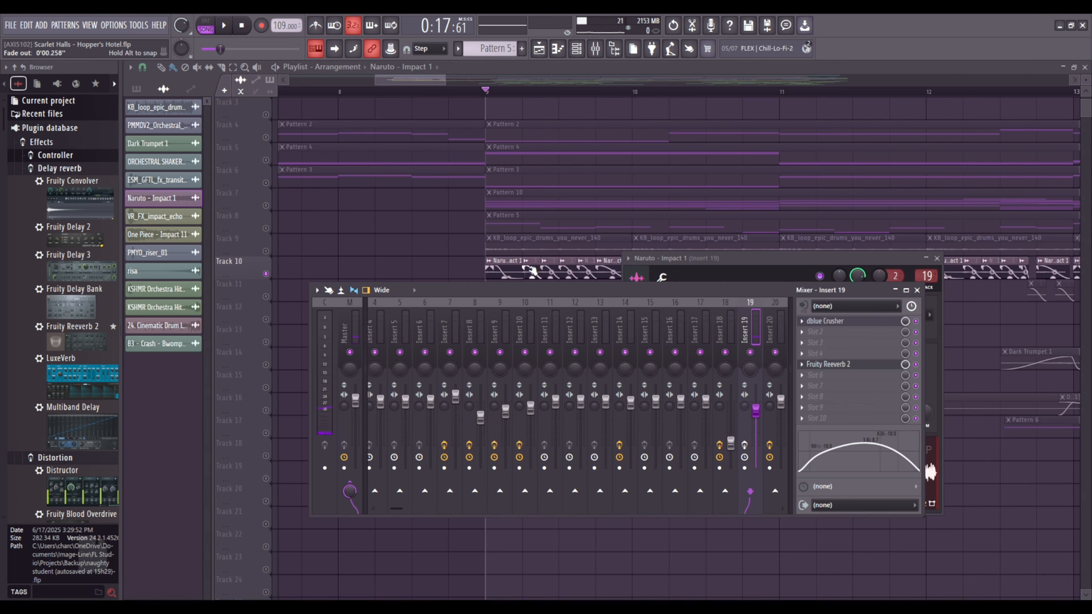
Open the Naruto - Impact 1 clip's sample settings from Track 10, and inspect dblue Crusher and Fruity Reeverb 2 on Insert 19.
double_click(515, 259)
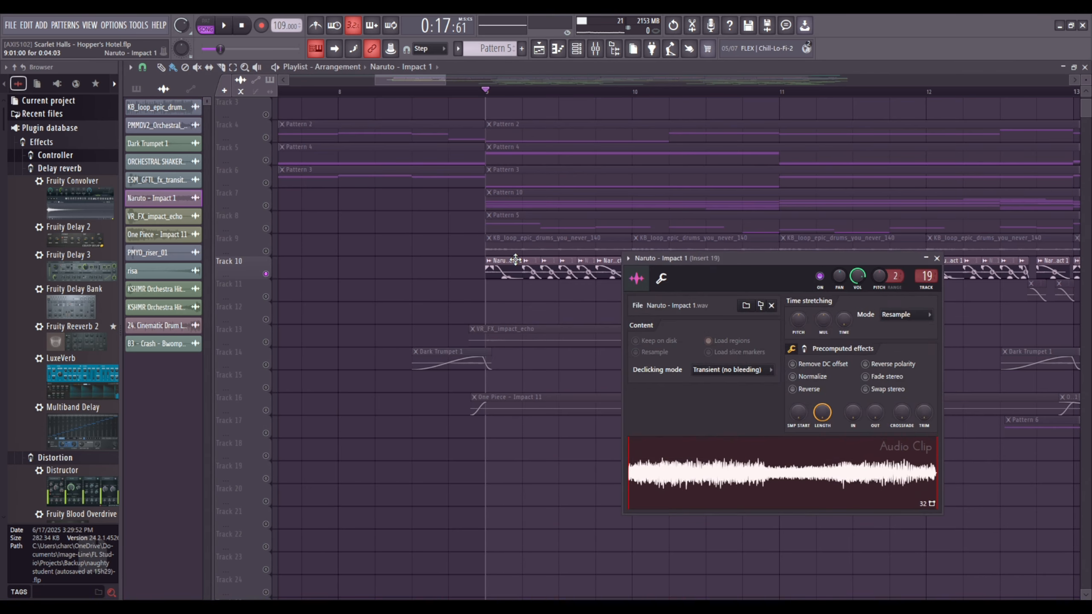
key("F9")
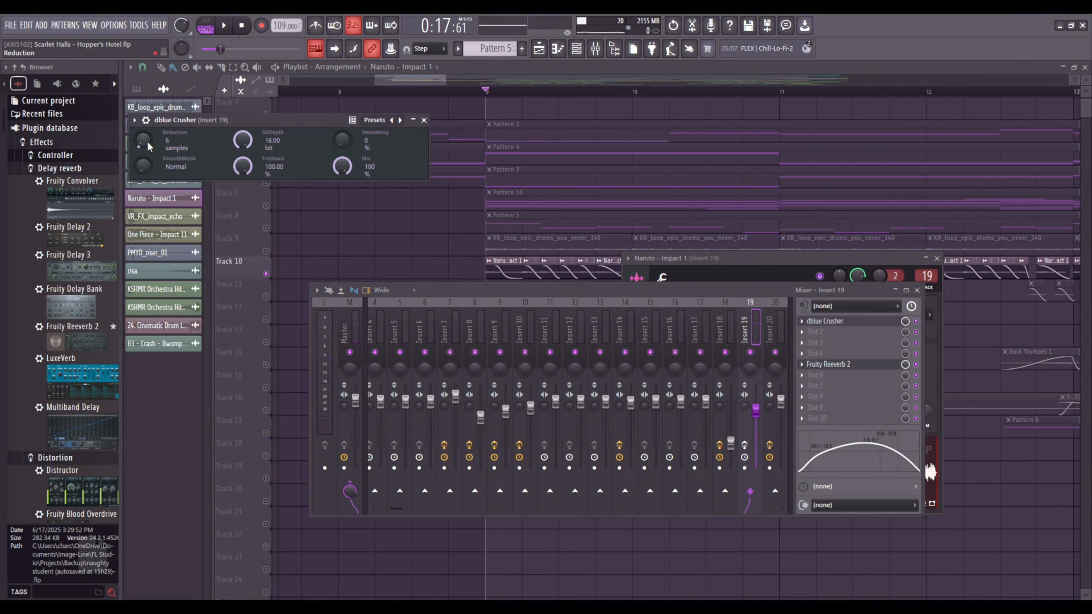
left_click(840, 364)
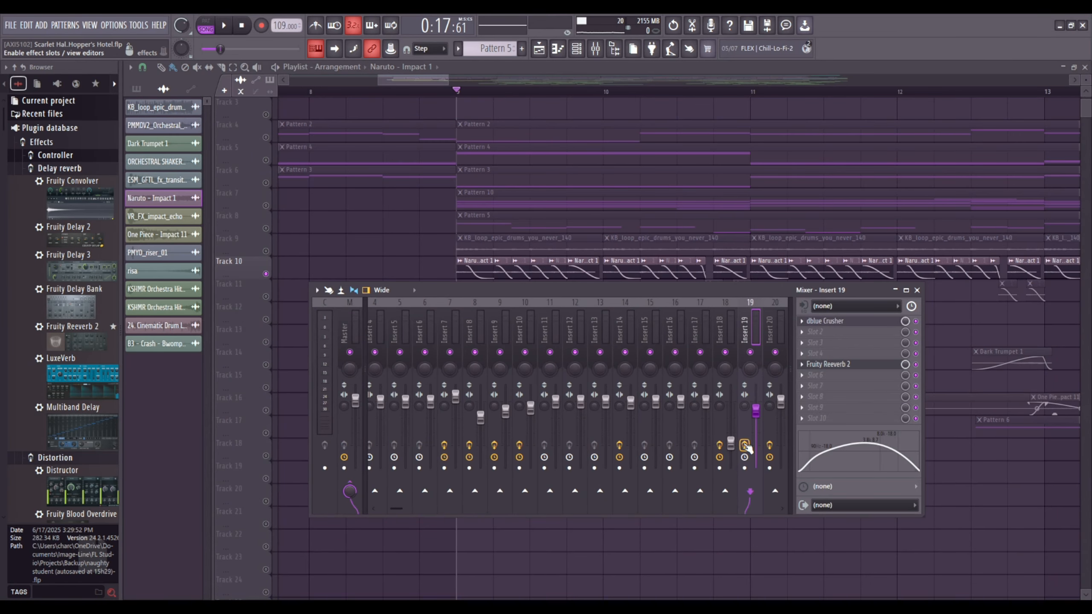
Return to the playlist and unmute Track 11 so its impact clips are active together with Track 10.
left_click_drag(426, 80, 429, 80)
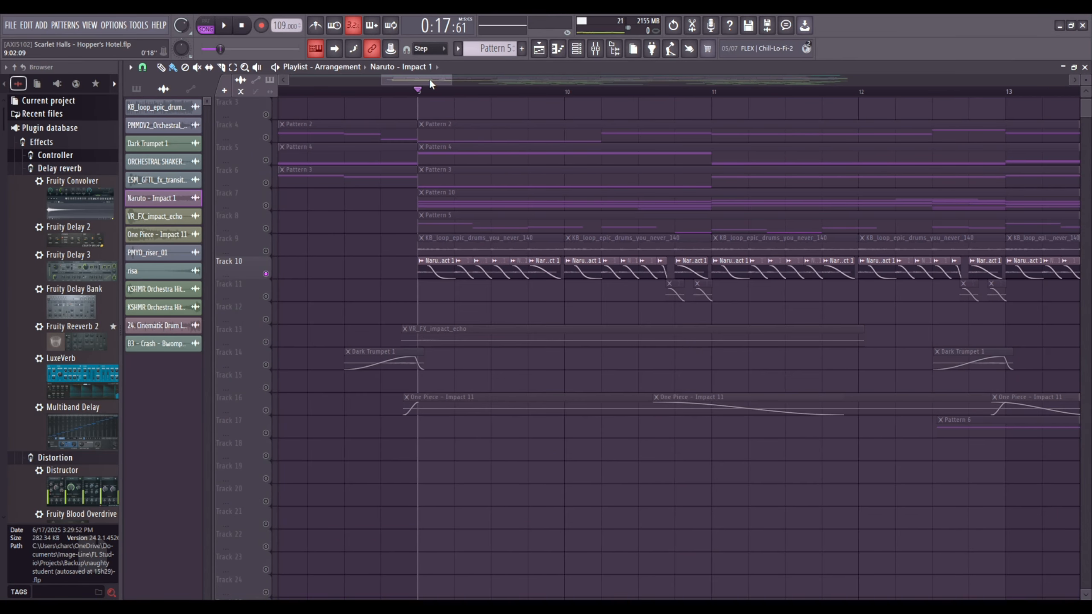
scroll(453, 101, "up", 2)
scroll(454, 91, "up", 2)
scroll(455, 92, "down", 2)
left_click(266, 342)
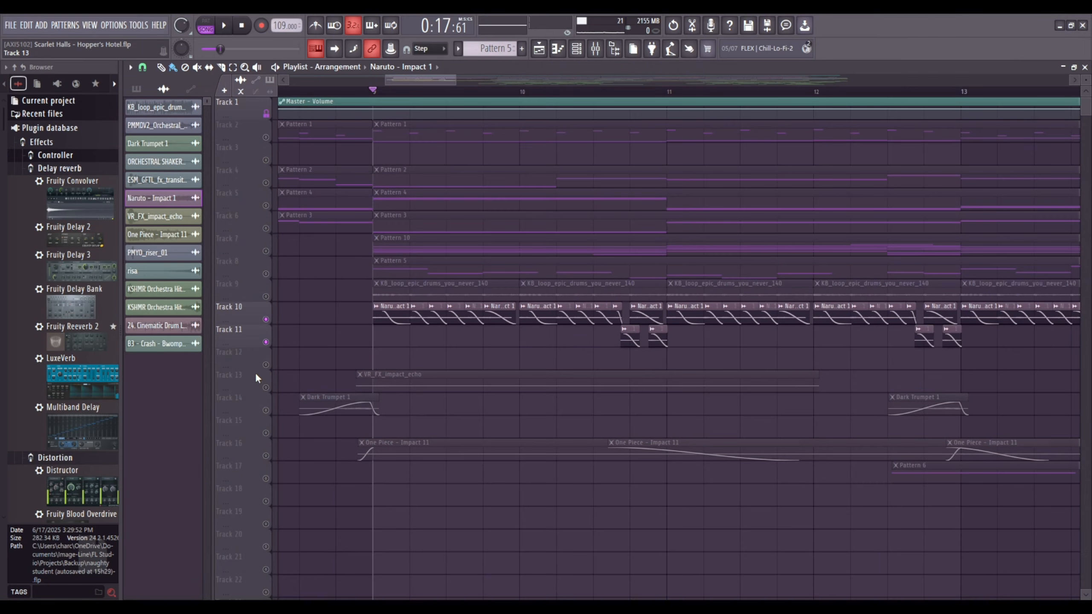
Solo Track 13, play the VR_FX_impact_echo clip, and view its sample settings.
left_click(254, 377)
key("space")
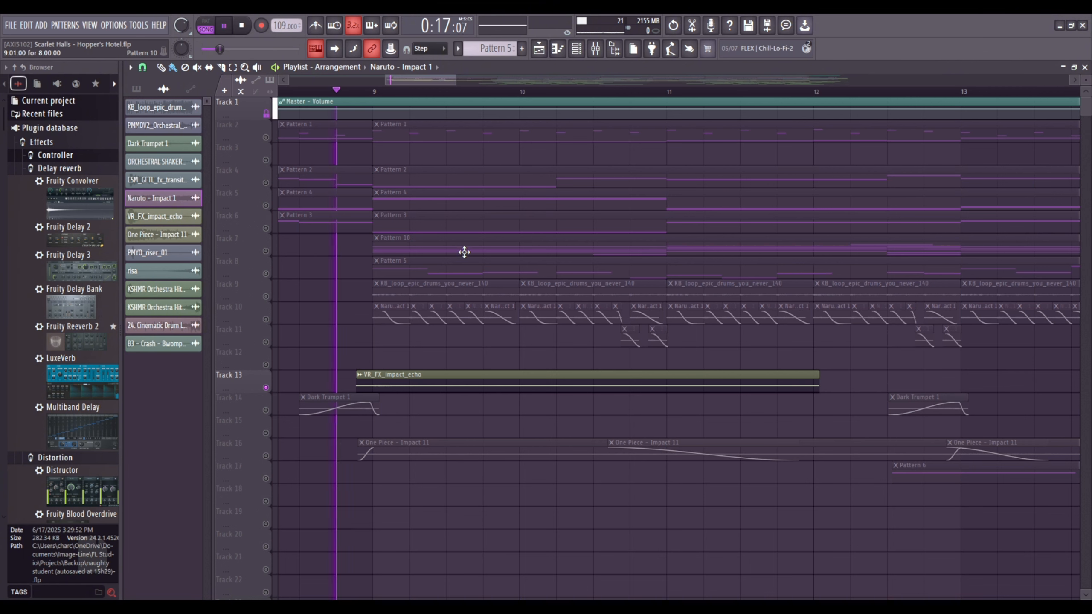
double_click(453, 384)
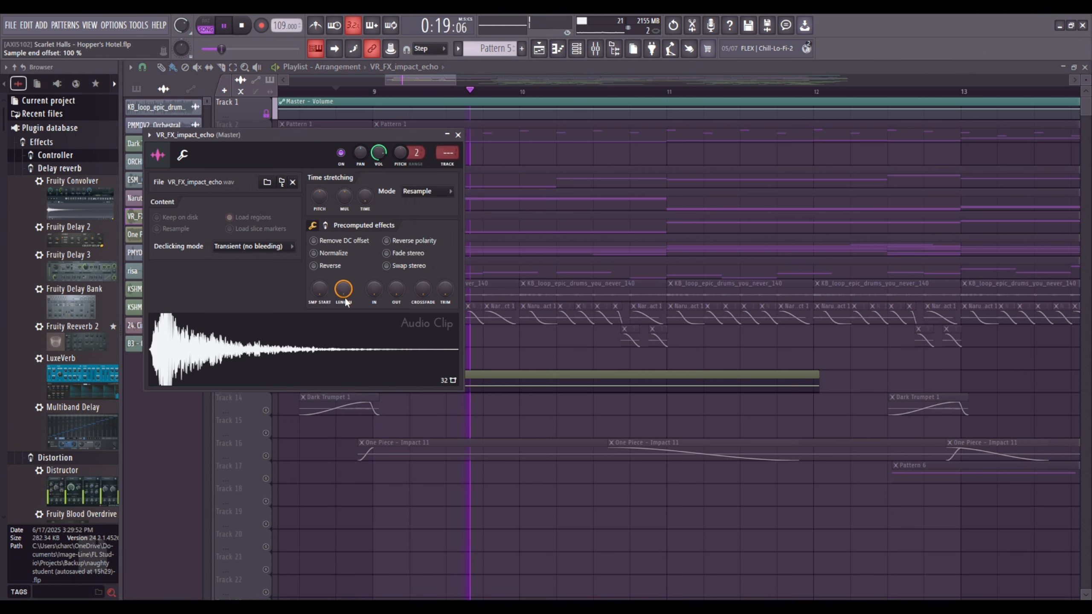
key("space")
left_click_drag(344, 135, 986, 370)
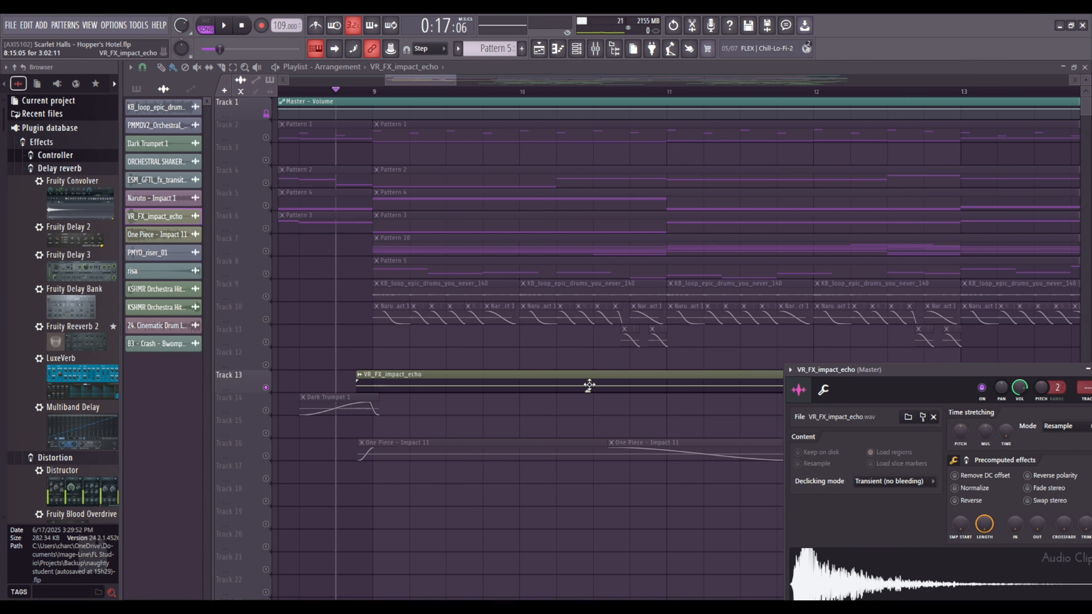
key("Escape")
key("space")
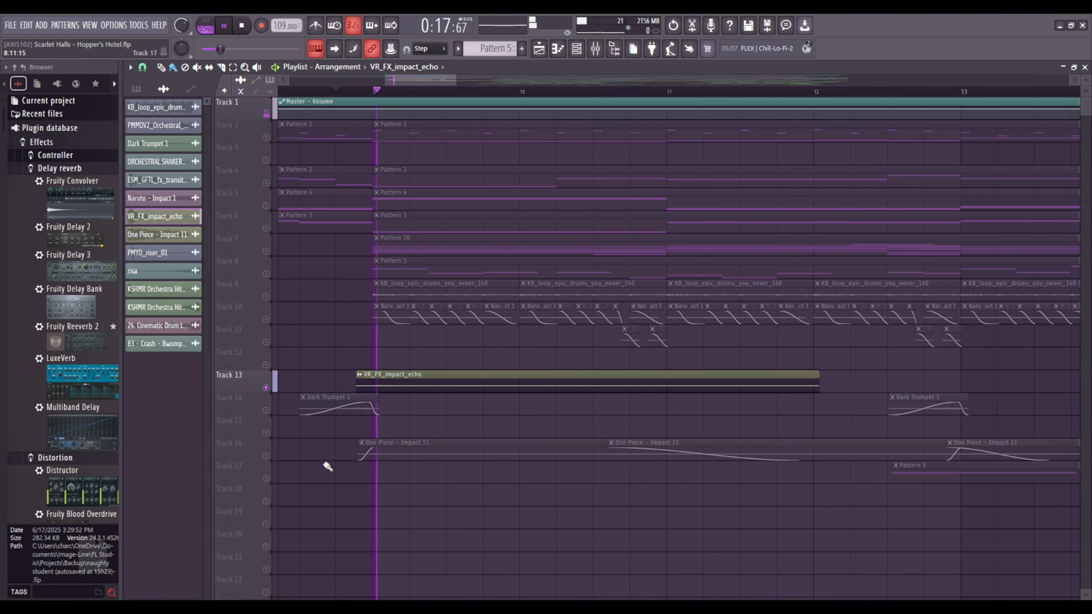
key("space")
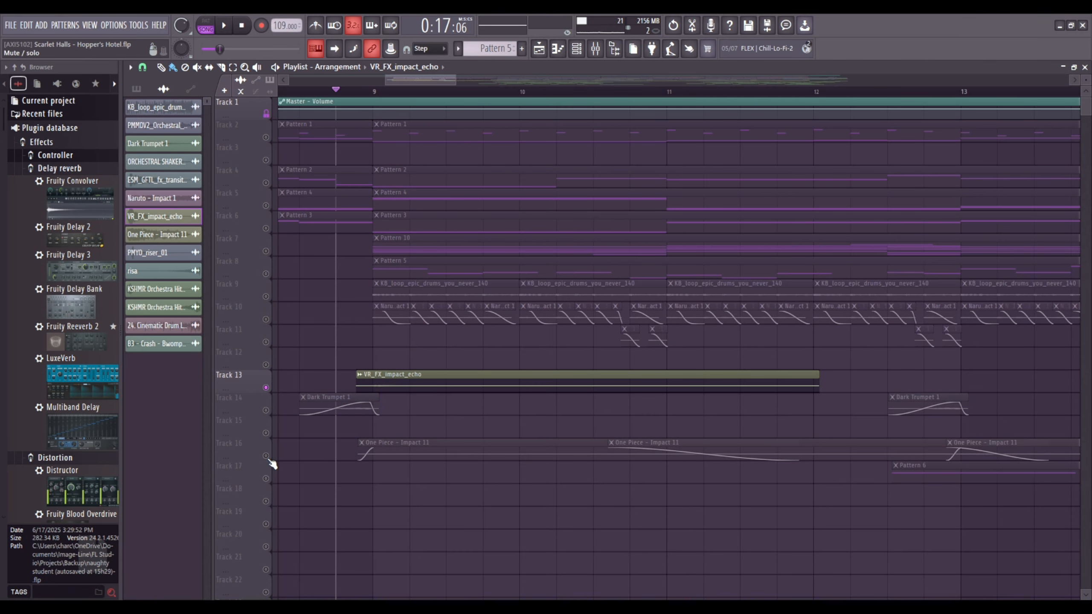
Solo Track 16, play its impact clips, and view the One Piece - Impact 11 sample settings.
left_click(269, 459)
key("space")
left_click(361, 442)
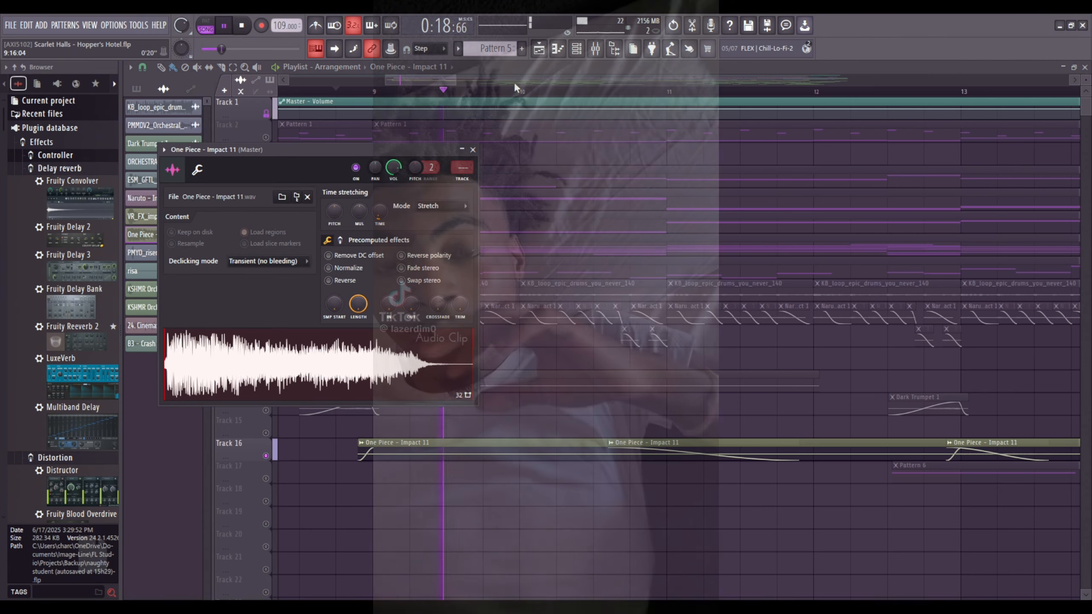
key("F9")
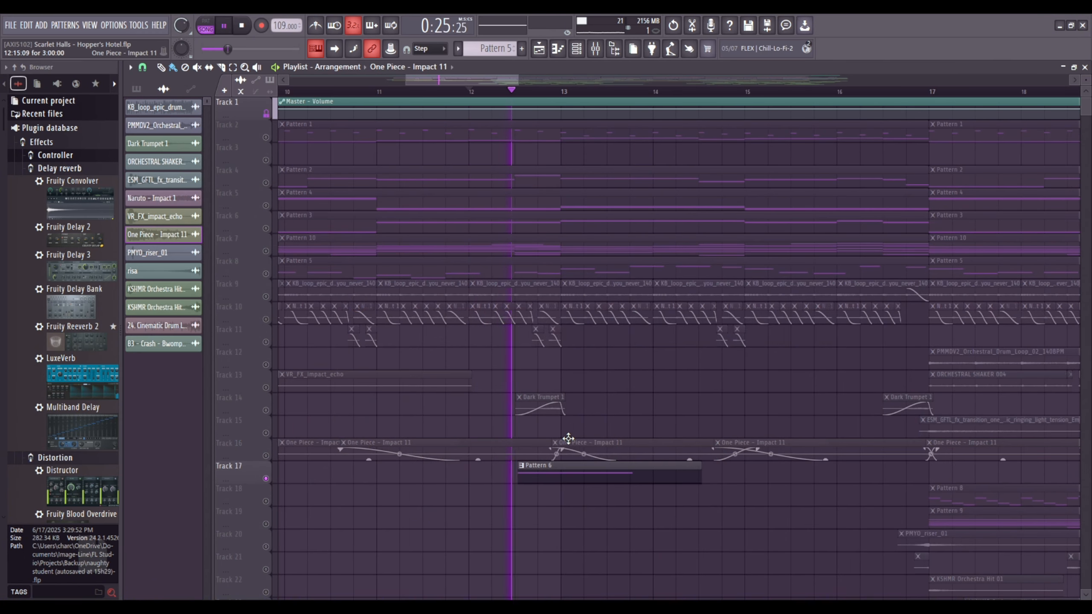
Open Pattern 6 from Track 17 to view its Pad Interestelar notes, and return to the playlist.
double_click(553, 471)
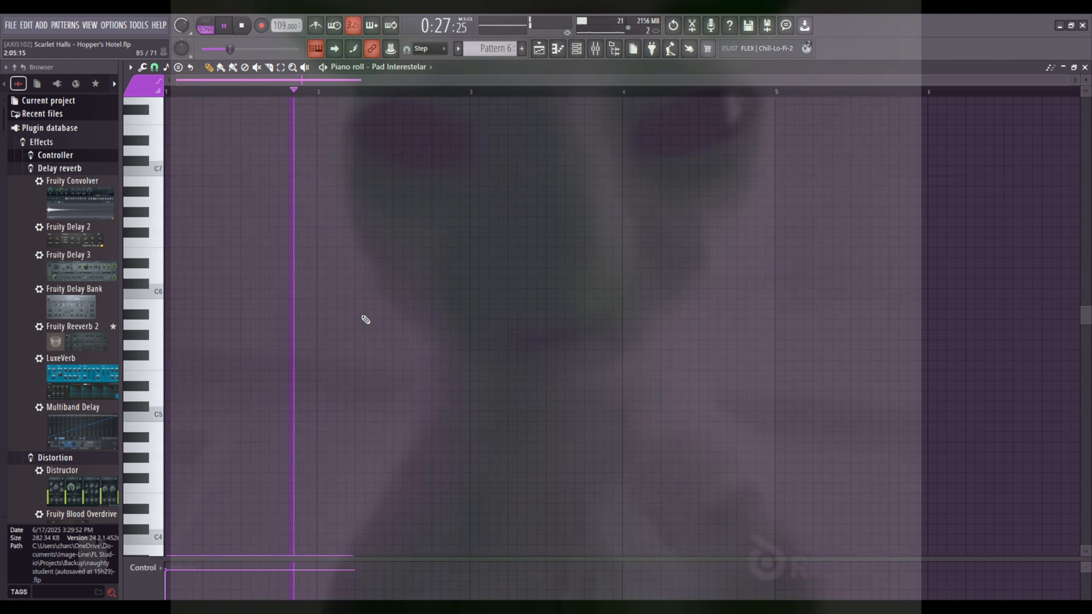
scroll(374, 334, "down", 5)
left_click(540, 49)
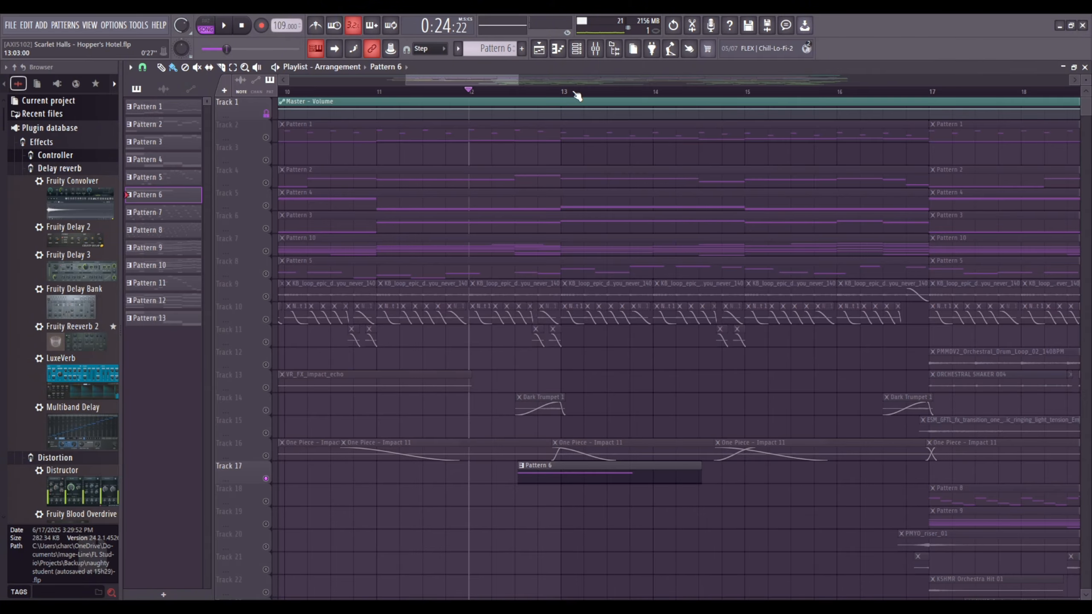
Unmute all playlist tracks and play the full arrangement from bar 9 into the section at bar 17.
scroll(577, 96, "down", 3)
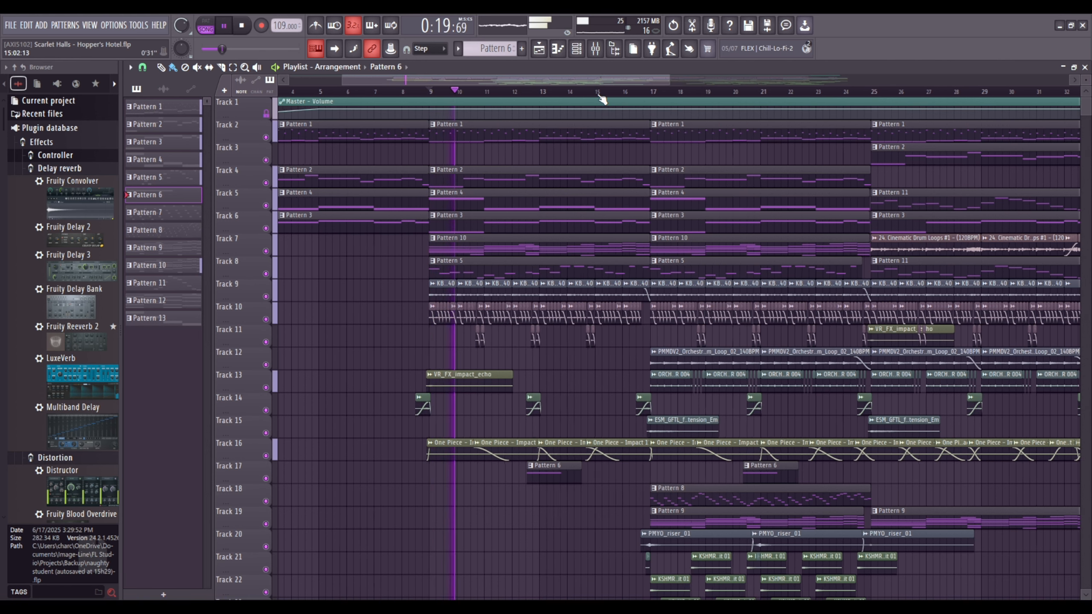
scroll(602, 99, "up", 2)
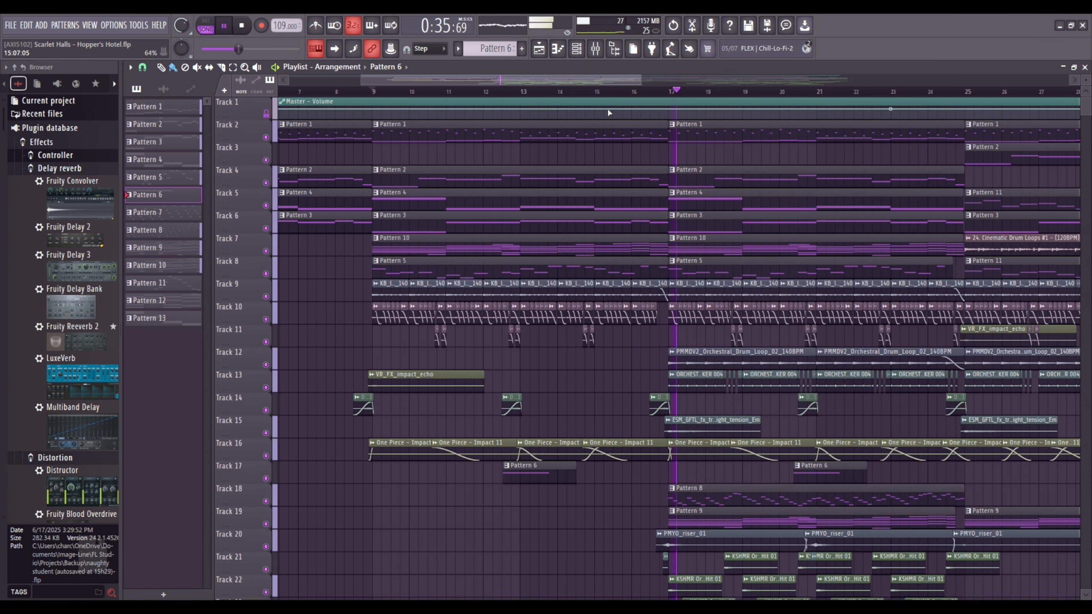
left_click(612, 90)
key("space")
Set the playback position to bar 17 and show the section that starts there.
left_click_drag(604, 81, 621, 66)
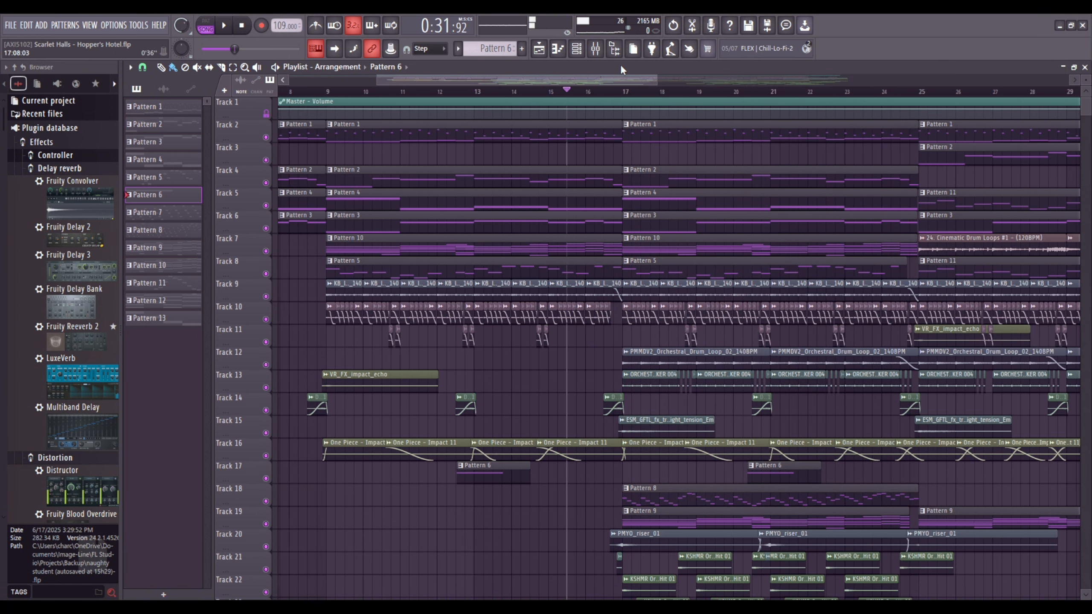
scroll(662, 98, "up", 5)
left_click(506, 92)
scroll(507, 93, "down", 5)
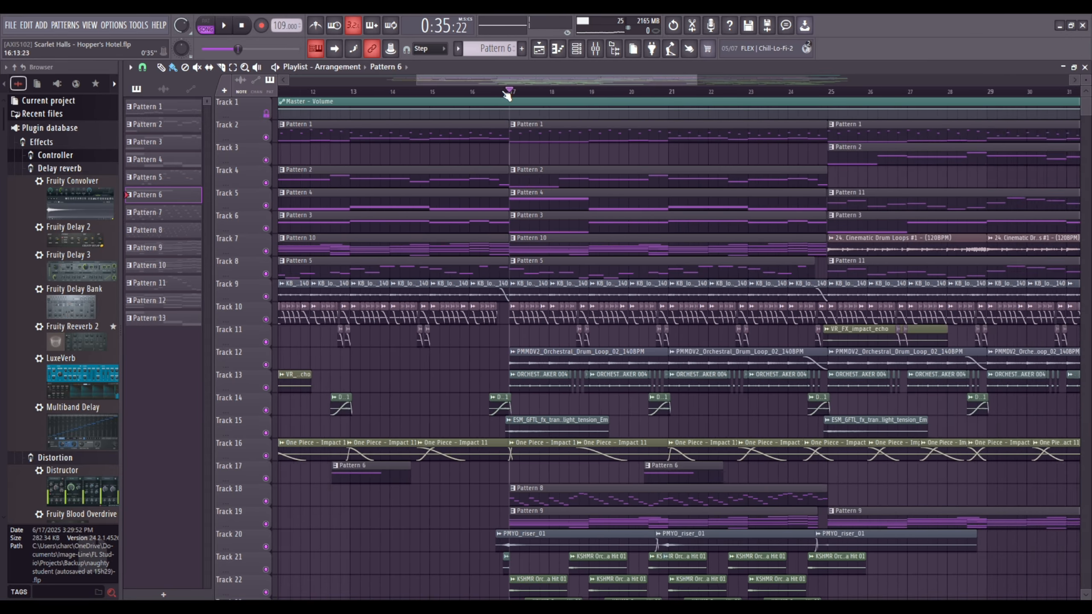
scroll(506, 93, "down", 5)
scroll(614, 254, "down", 3)
scroll(576, 99, "up", 6)
Solo Track 12, play the PMMDV2_Orchestral_Drum_Loop_02_140BPM clip, and view its sample settings and mixer track.
scroll(541, 183, "up", 3)
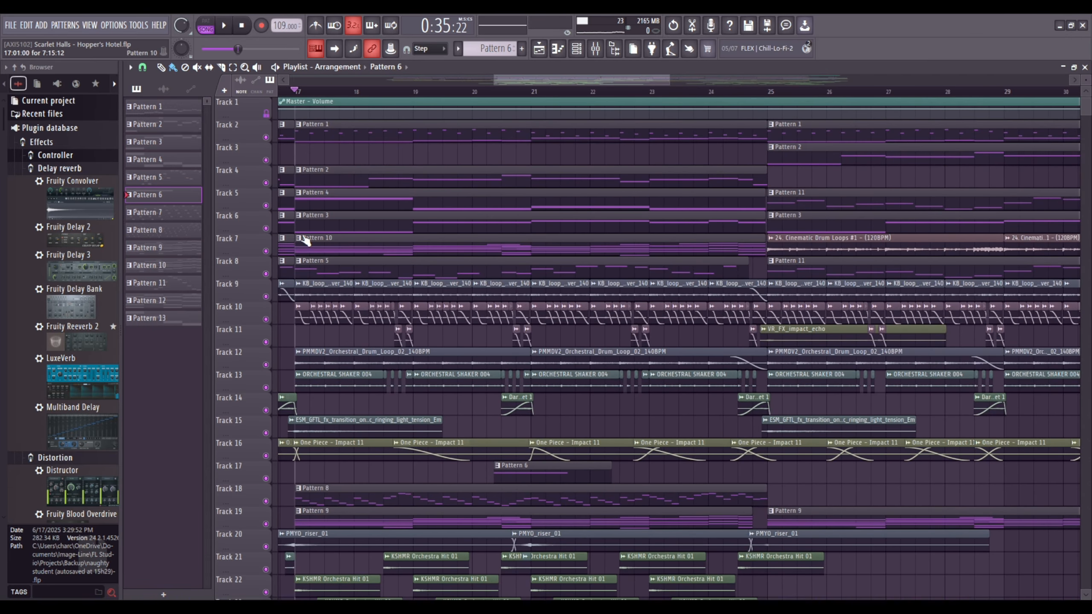
right_click(266, 365)
scroll(345, 361, "up", 2)
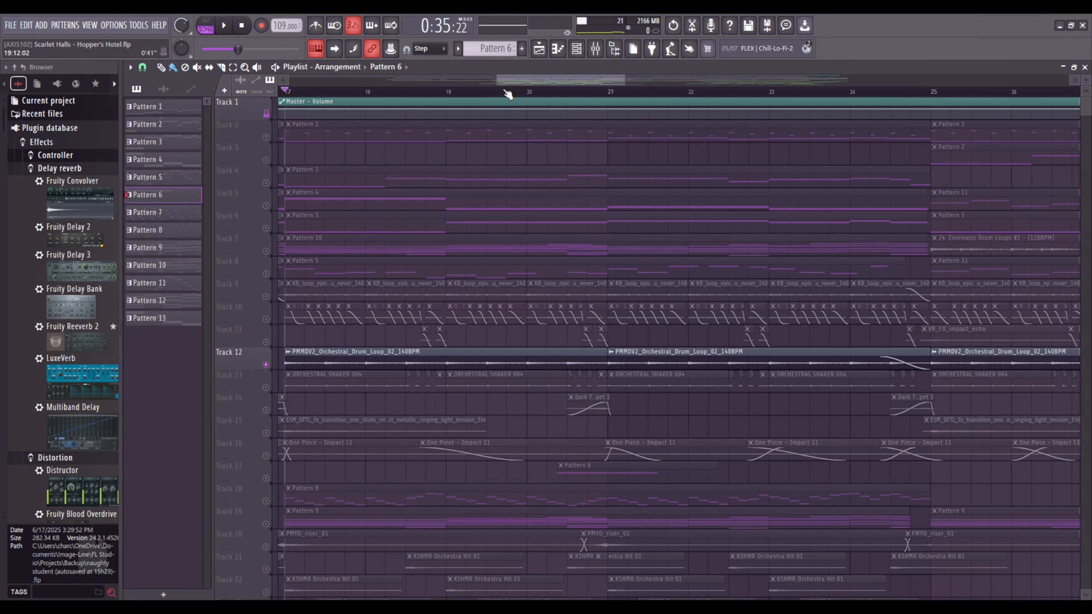
key("space")
double_click(345, 361)
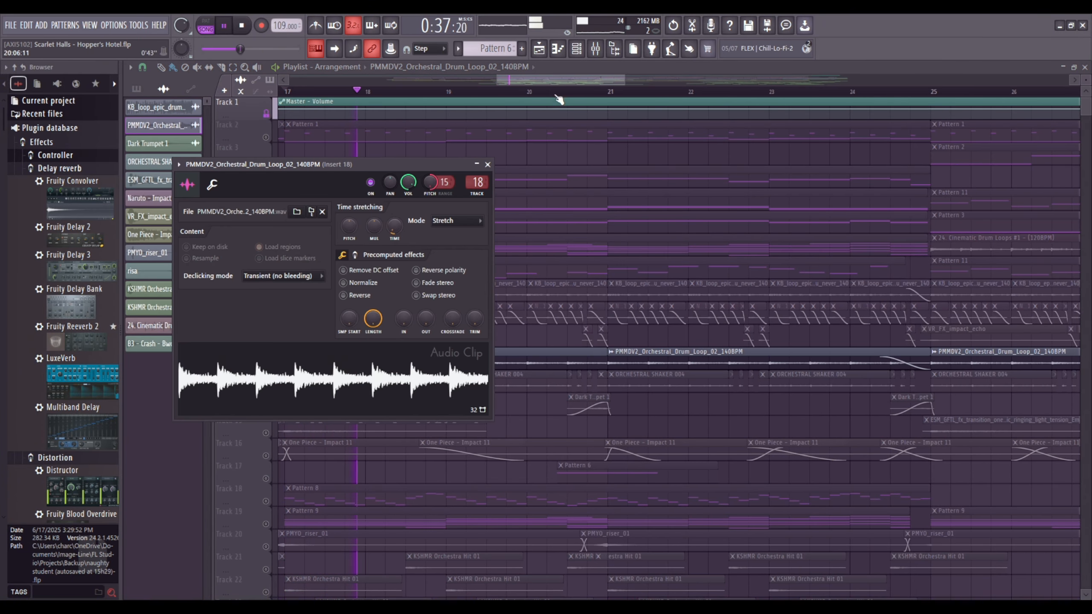
left_click(593, 54)
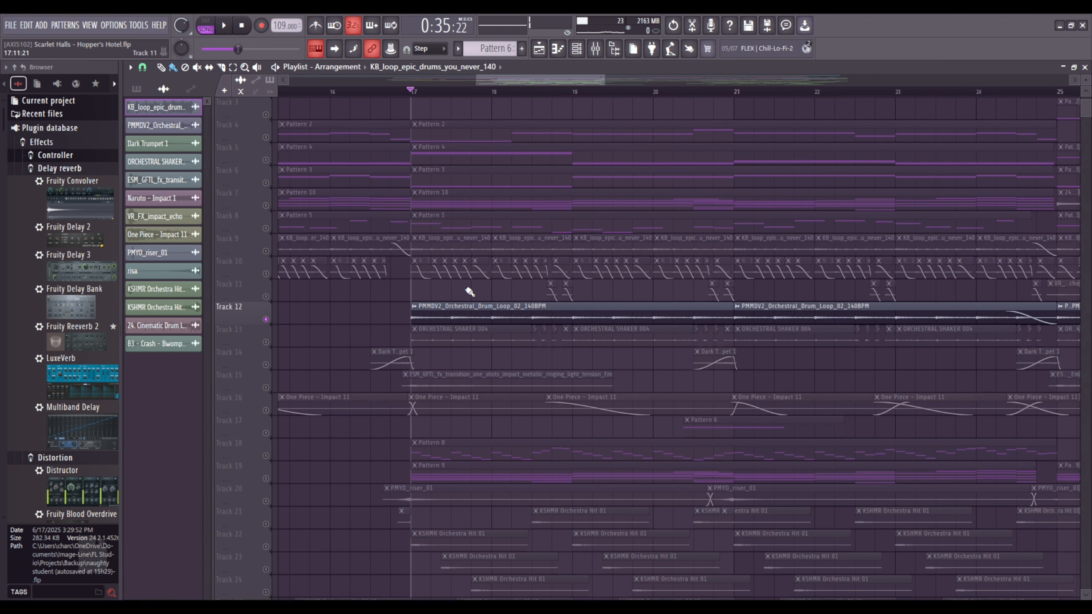
key("space")
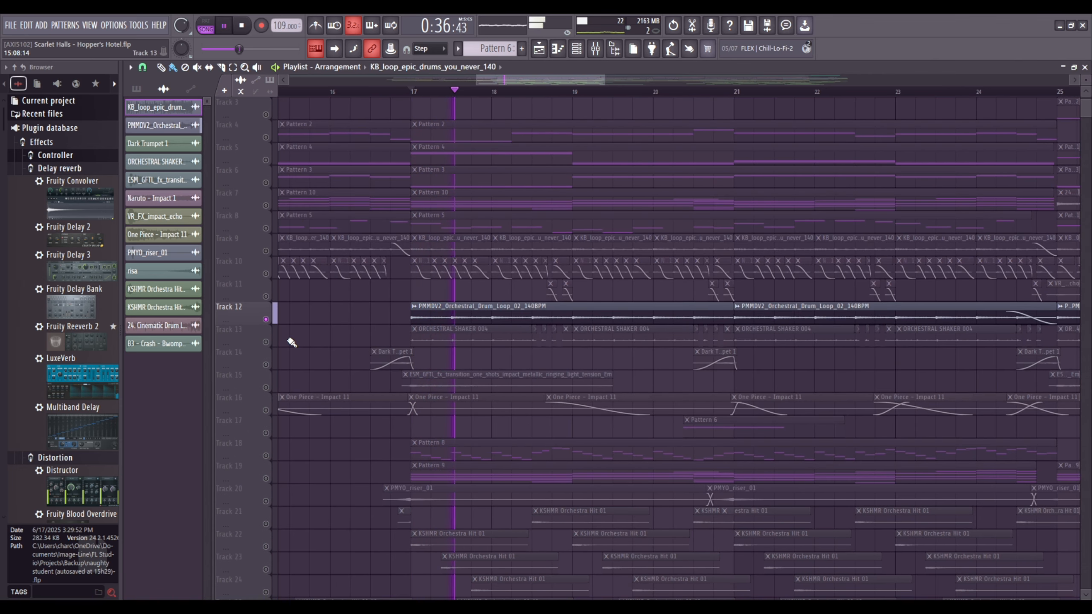
Solo Track 13, play the ORCHESTRAL SHAKER 004 clips, and inspect Soundgoodizer and Fruity Reeverb 2 on Insert 24.
left_click(266, 344)
key("space")
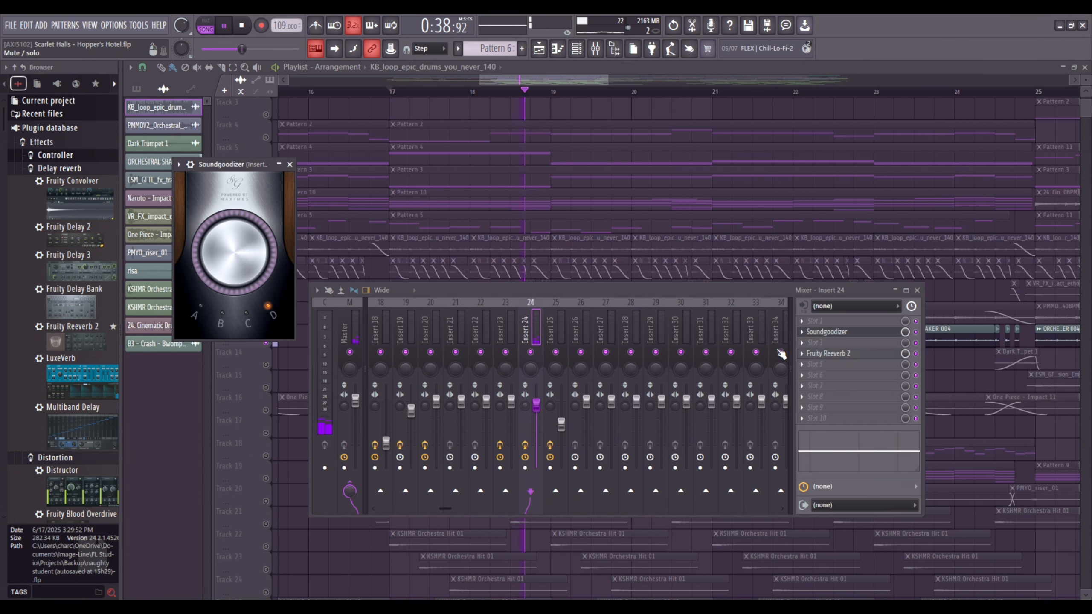
left_click(842, 354)
left_click(843, 354)
left_click(844, 353)
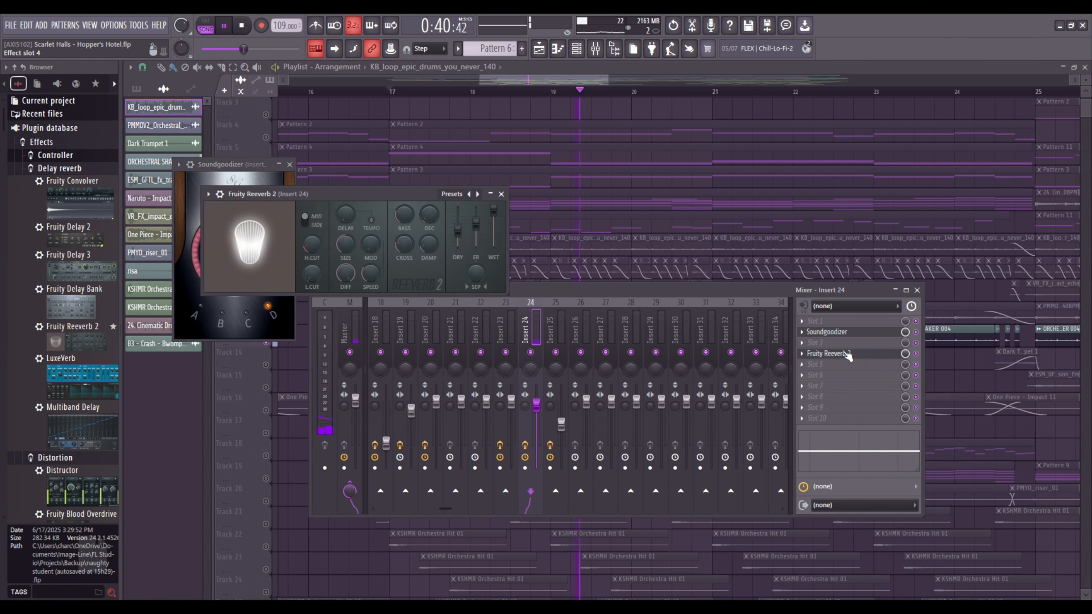
Turn off the effect slots on Insert 24, play the shaker without them from bar 17, and return to the playlist.
left_click(613, 69)
key("space")
left_click(595, 49)
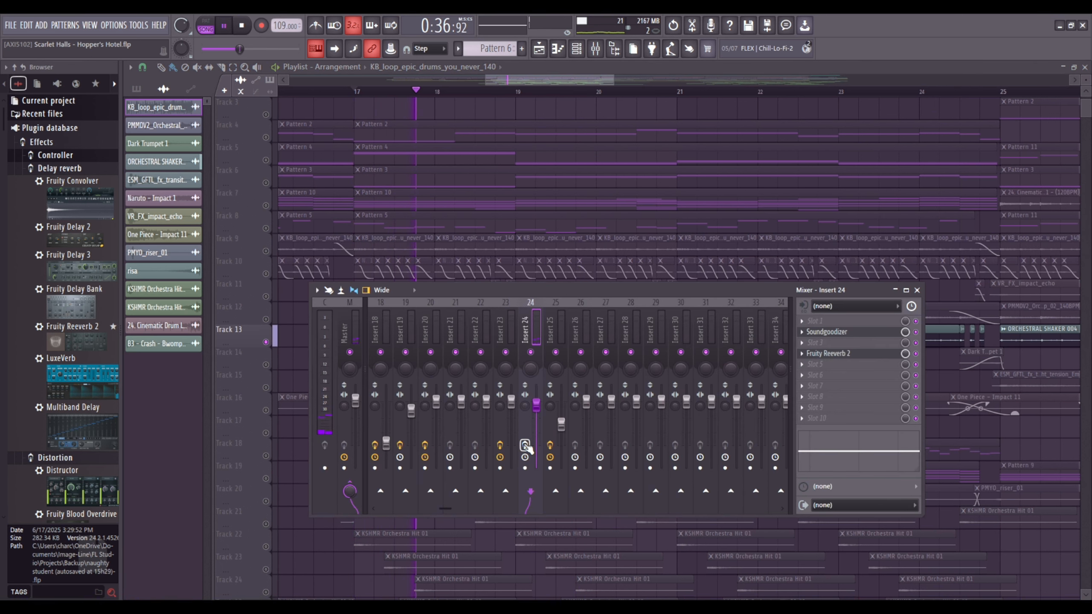
left_click_drag(566, 81, 549, 83)
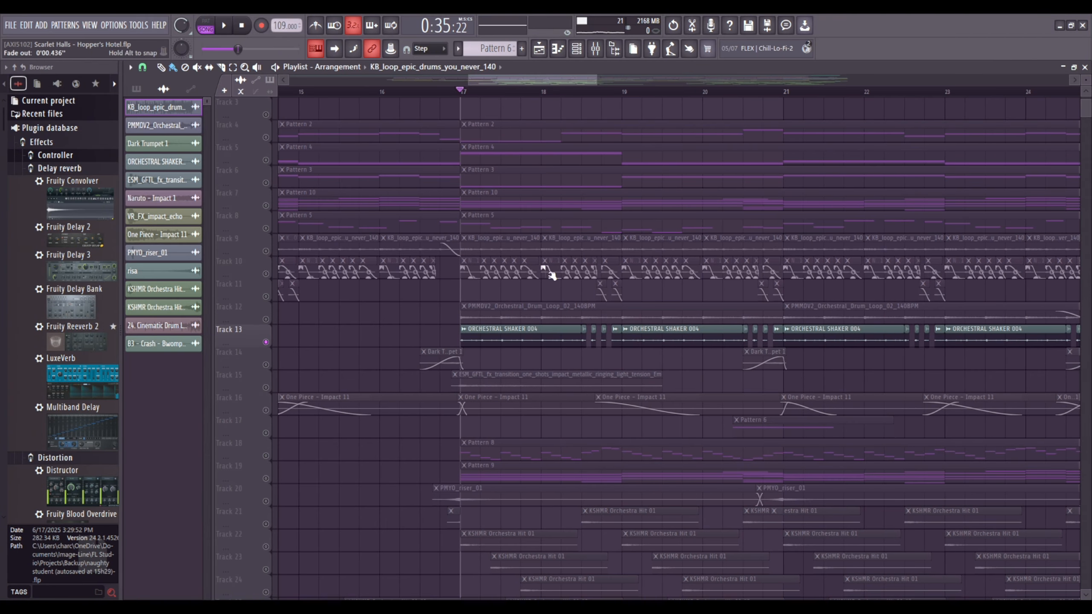
Solo Track 15 and play the ESM_GFTL_fx_transition clip from bar 17, checking the mixer.
scroll(520, 232, "down", 2)
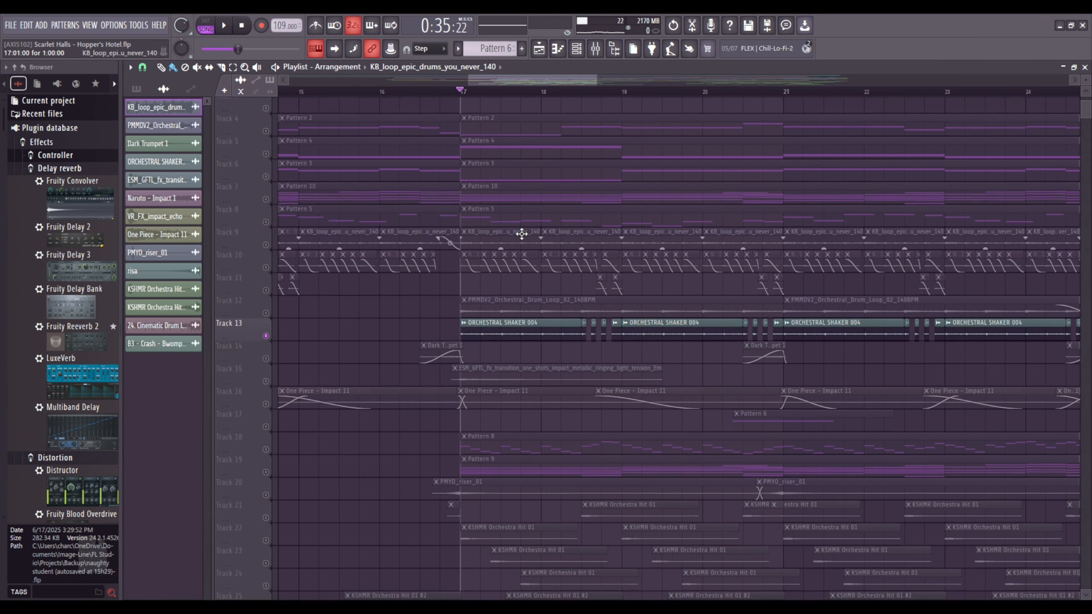
left_click(270, 345)
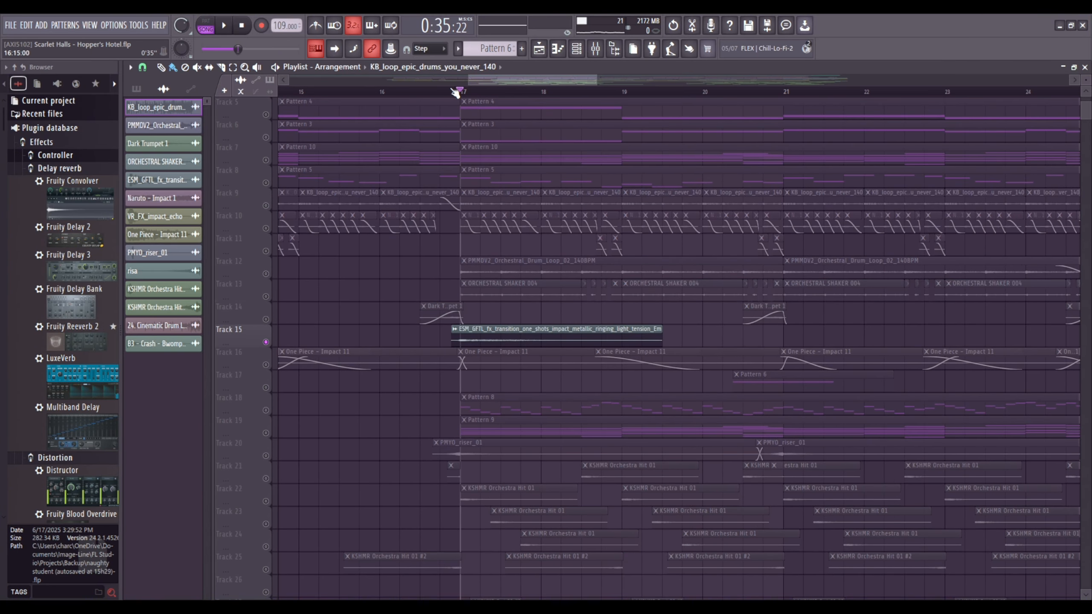
key("space")
key("space")
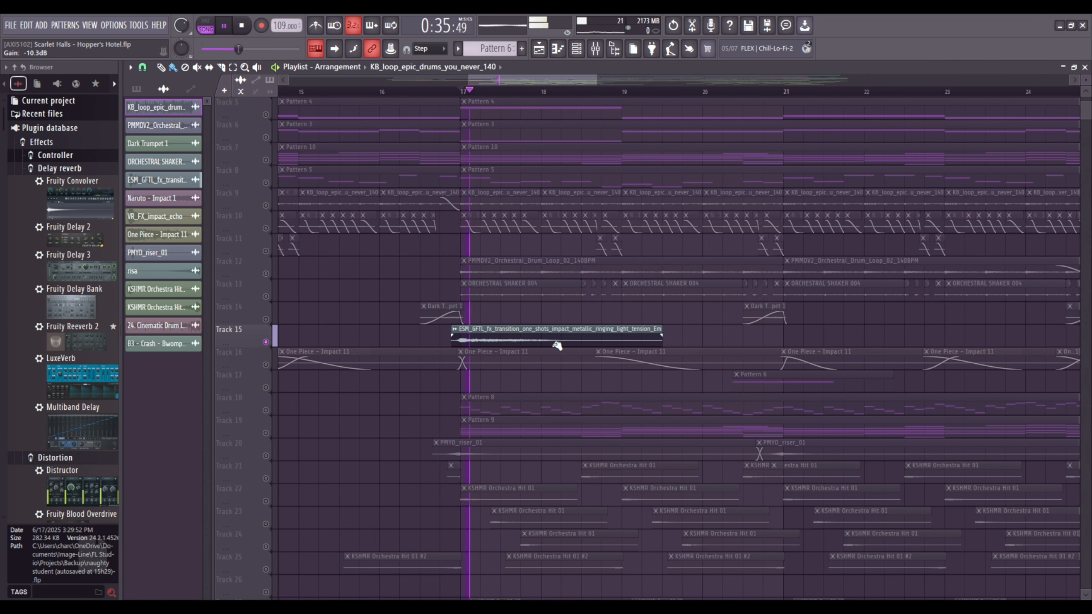
key("space")
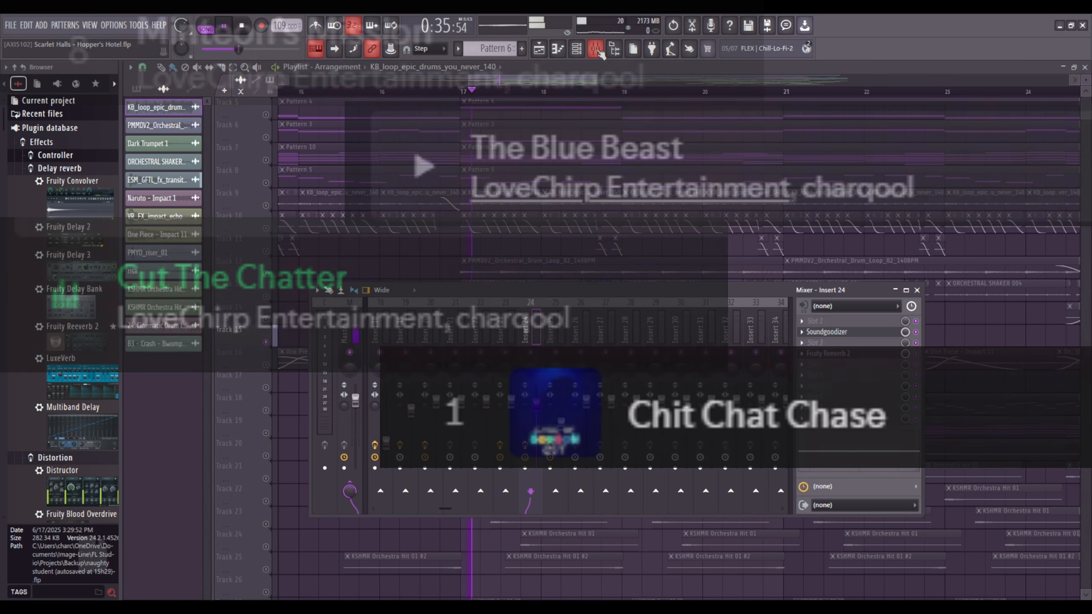
key("space")
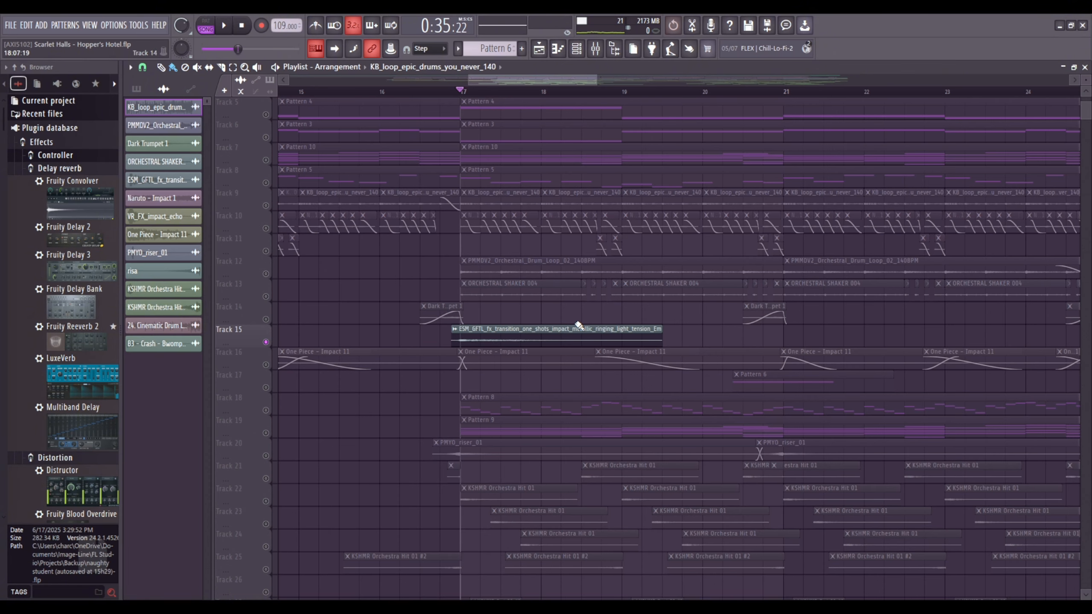
Solo Track 18, show Pattern 8's Addictive Keys #3 notes in the piano roll, and play them through.
scroll(595, 299, "down", 3)
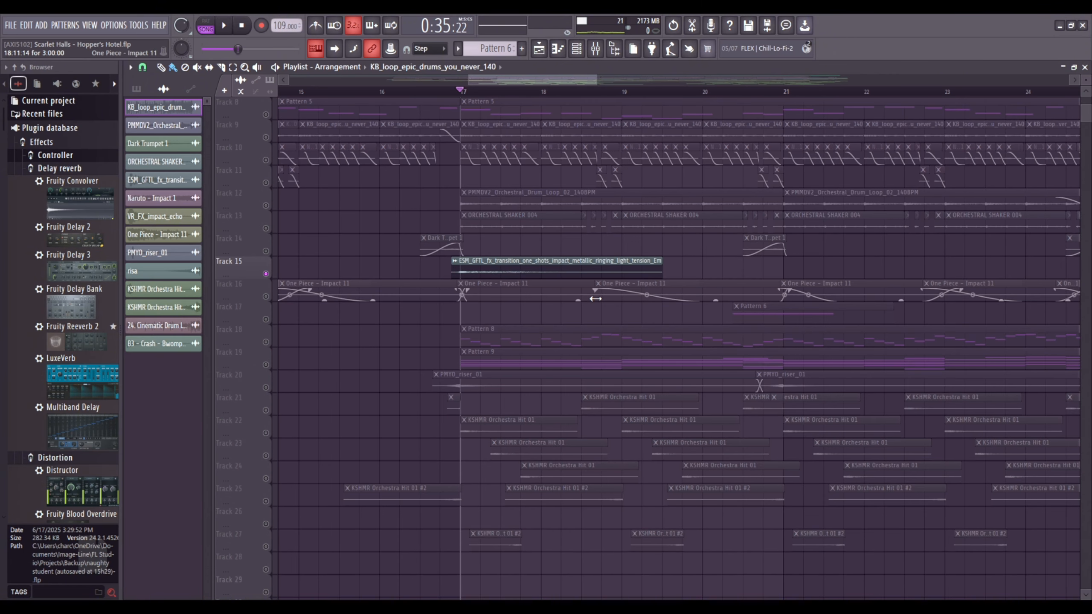
right_click(265, 343)
scroll(457, 283, "up", 1)
left_click_drag(514, 80, 512, 112)
double_click(548, 367)
key("space")
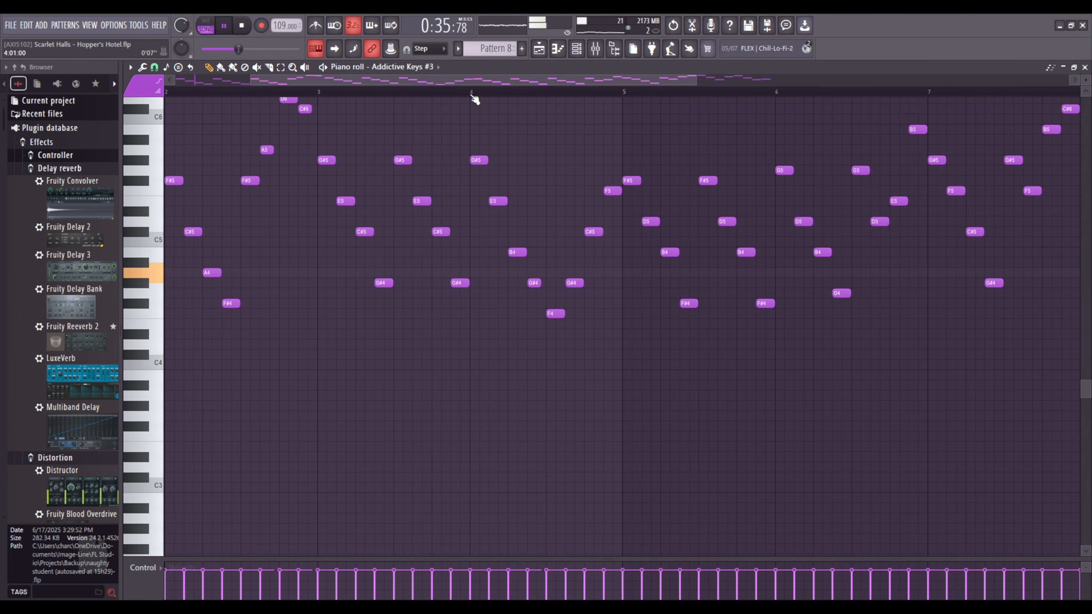
scroll(473, 95, "down", 2)
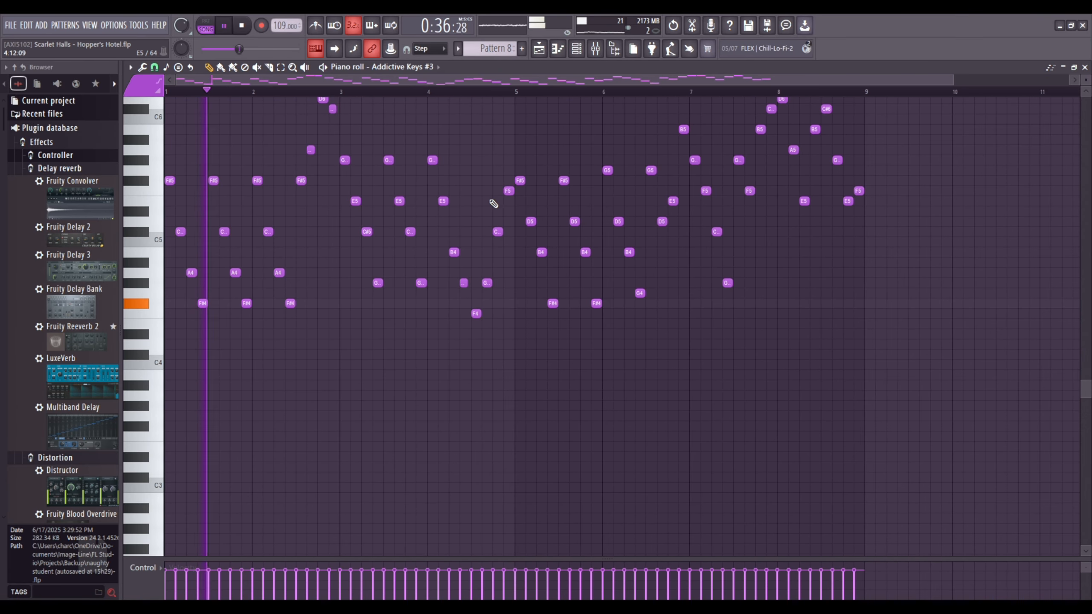
scroll(494, 203, "up", 1)
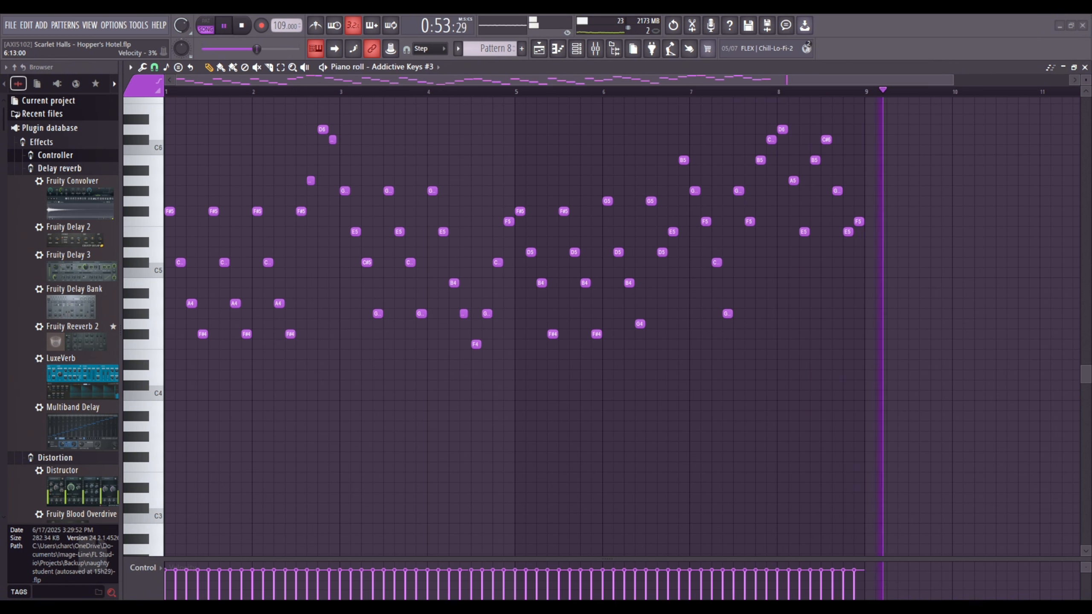
key("space")
Return to the playlist, show Pattern 9's SRX ORCHESTRA_2 notes in the piano roll, and start playback.
left_click(540, 50)
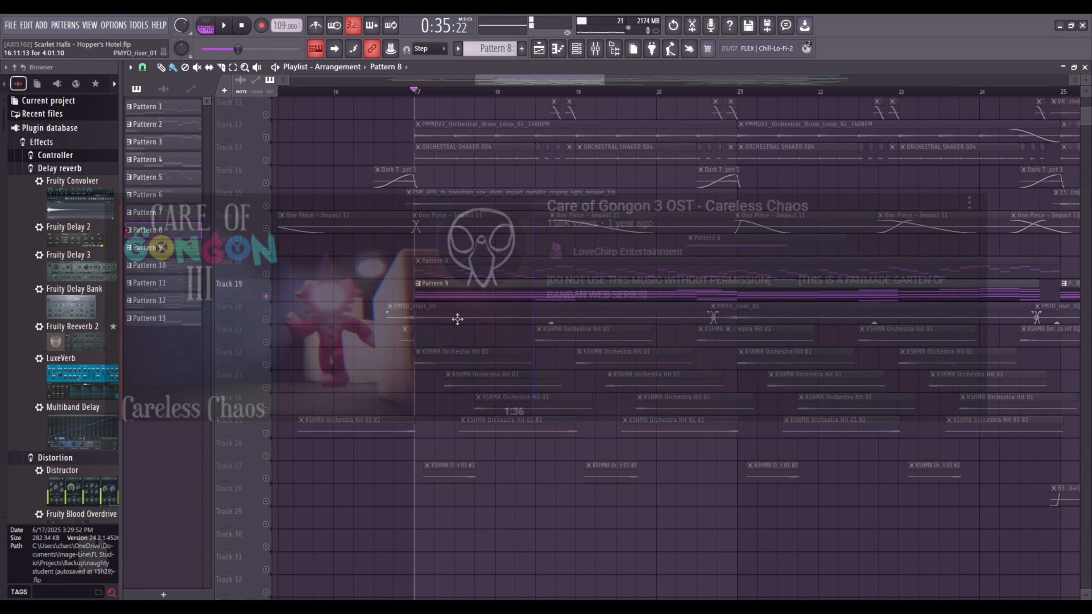
double_click(464, 293)
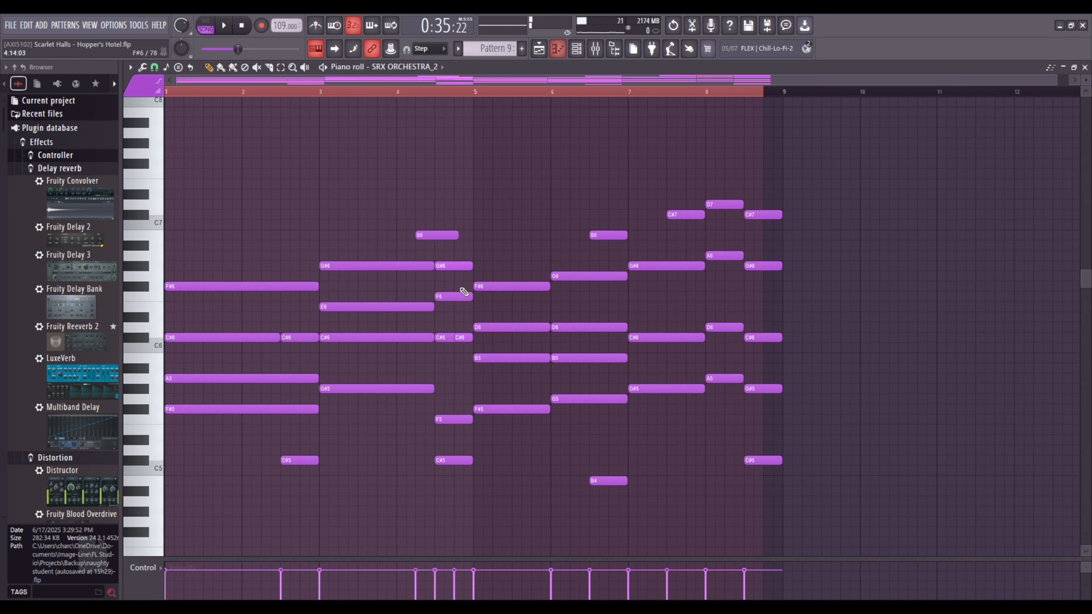
key("space")
Inspect Soundgoodizer, Fruity Reeverb 2 and Fruity parametric EQ 2 on Insert 8, and turn off its effect slots during playback.
key("F9")
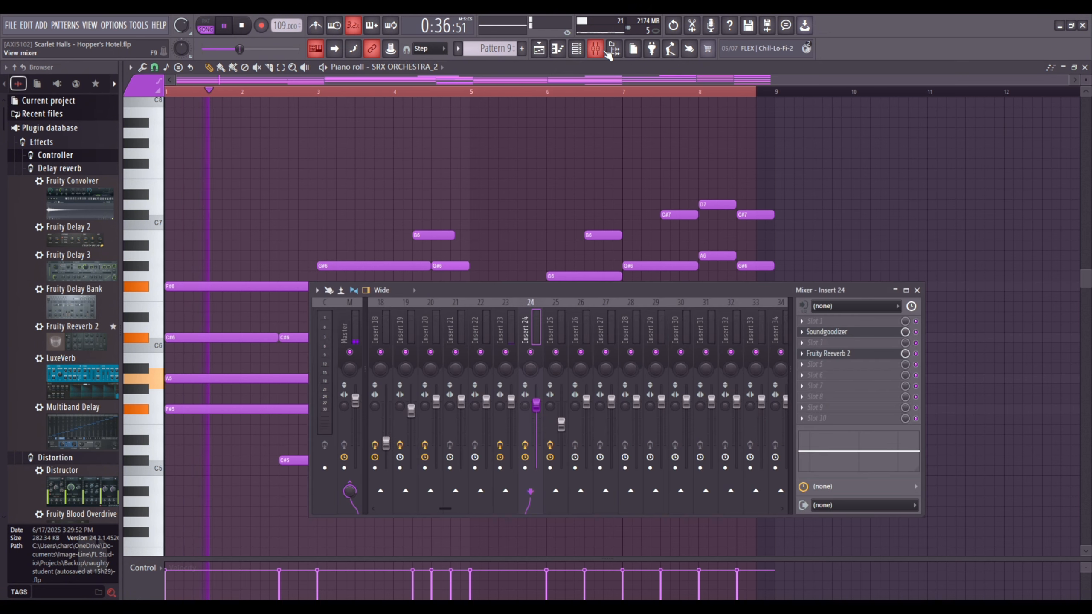
left_click_drag(678, 331, 538, 328)
left_click(826, 331)
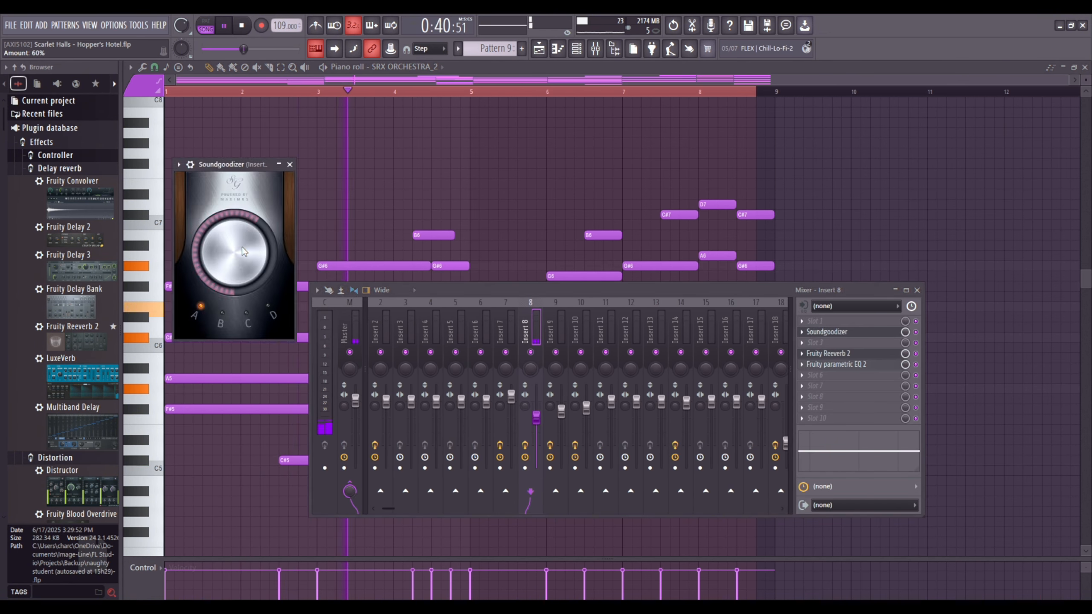
left_click(852, 354)
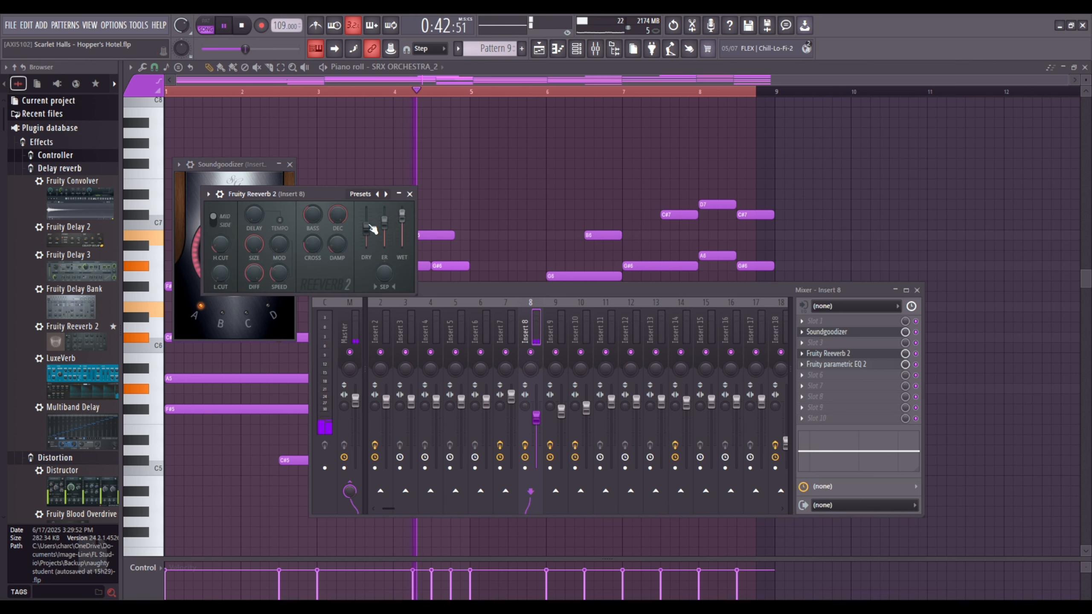
left_click(840, 364)
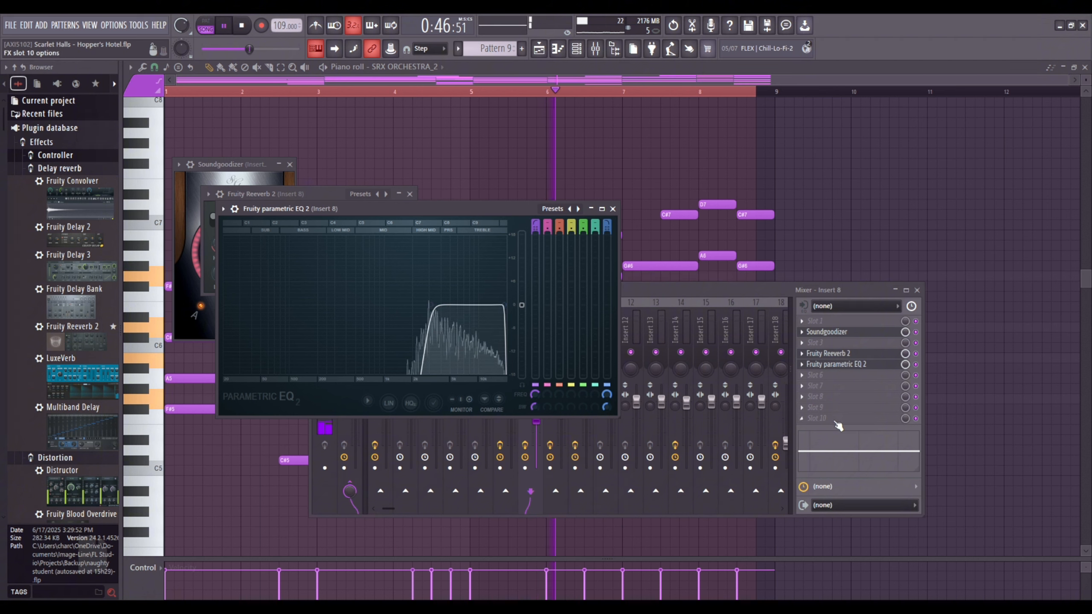
left_click(530, 417)
left_click(527, 445)
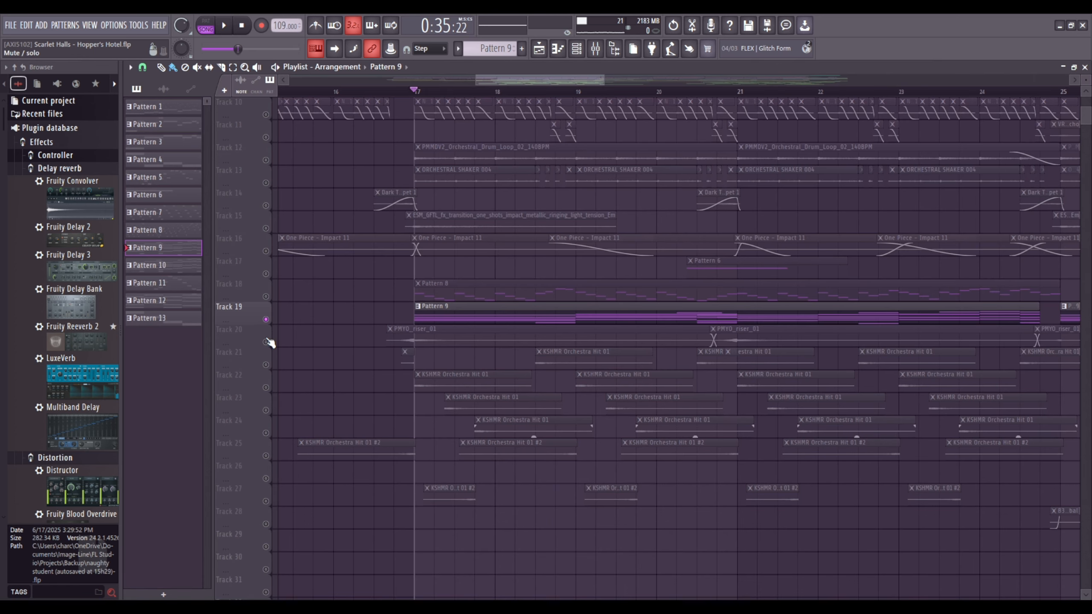
Solo Track 20 with the playback position just before bar 17, and view the PMYO_riser_01 sample settings.
right_click(267, 341)
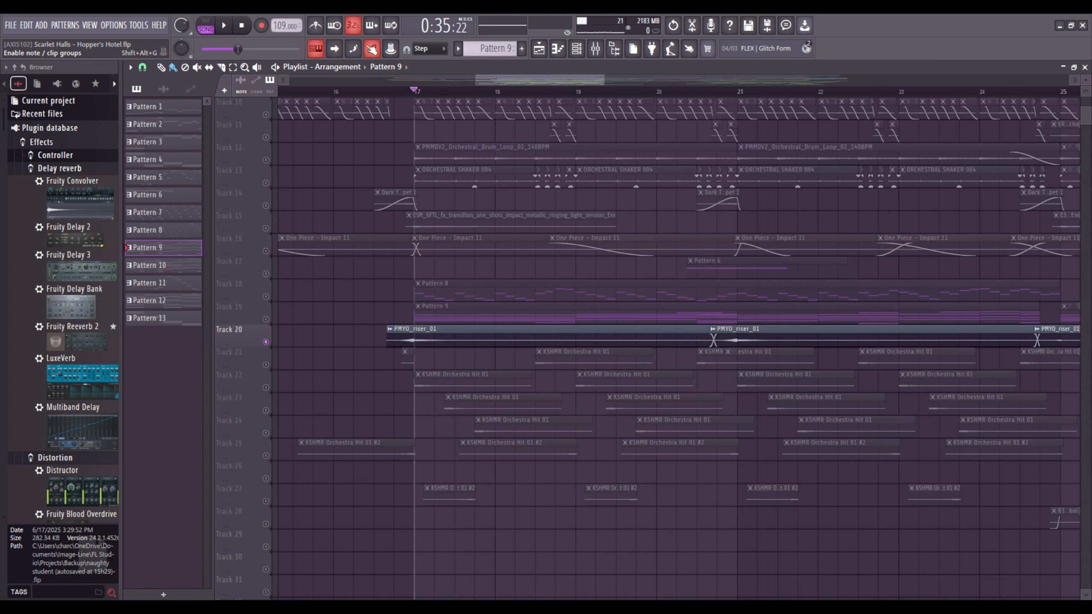
left_click(382, 92)
scroll(381, 91, "up", 4)
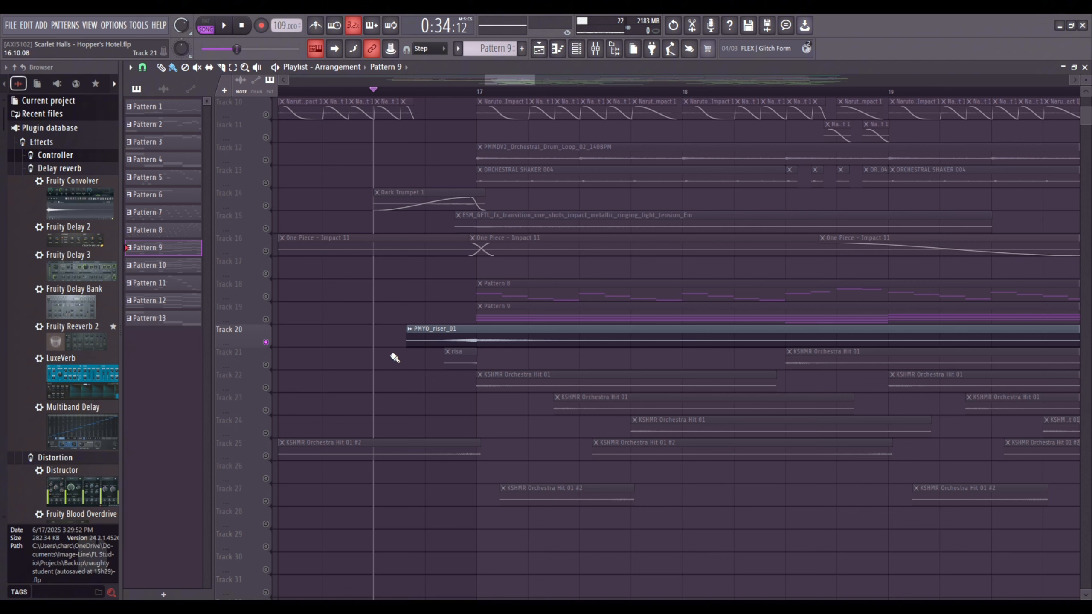
double_click(503, 338)
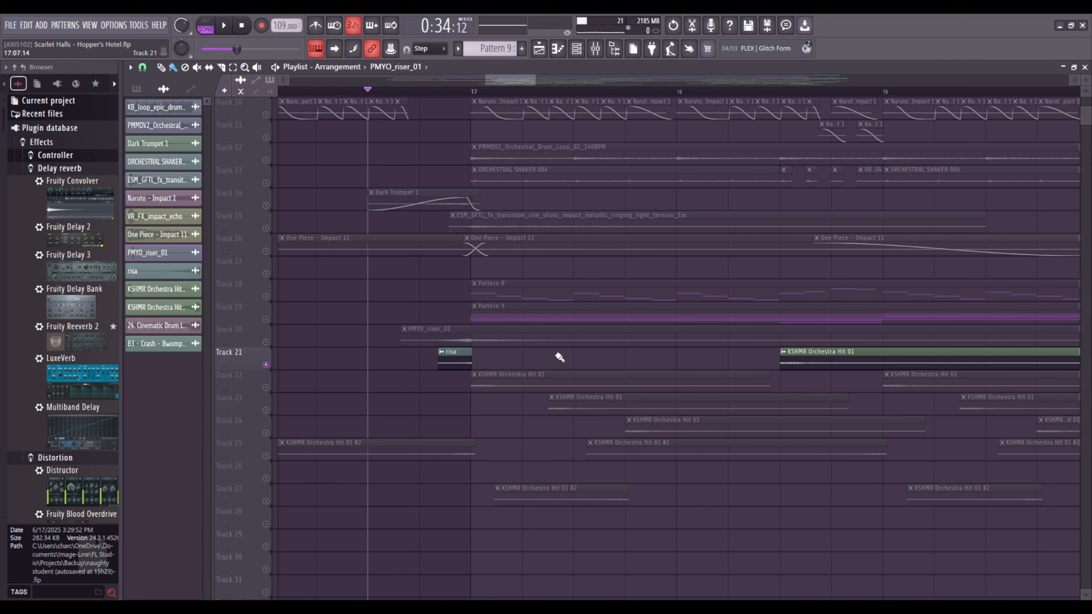
Solo Track 21 and play the risa clip from just before bar 17.
double_click(462, 360)
left_click(444, 120)
key("space")
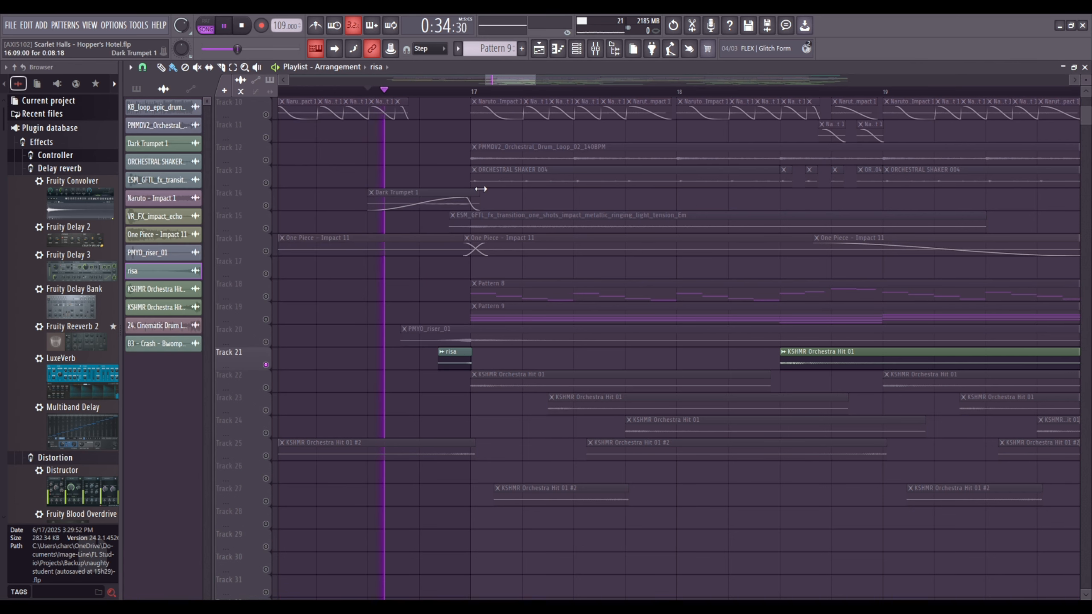
scroll(480, 371, "down", 1)
key("space")
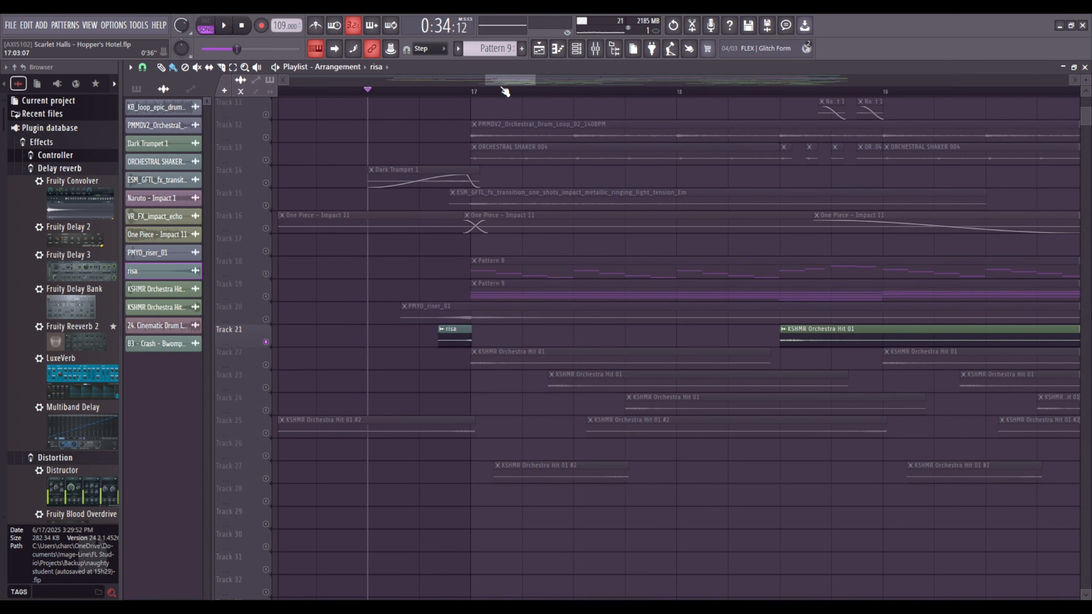
Set the playback position to bar 17 and leave only Tracks 21 to 27 unmuted.
left_click_drag(493, 78, 501, 78)
left_click(346, 90)
right_click(266, 364)
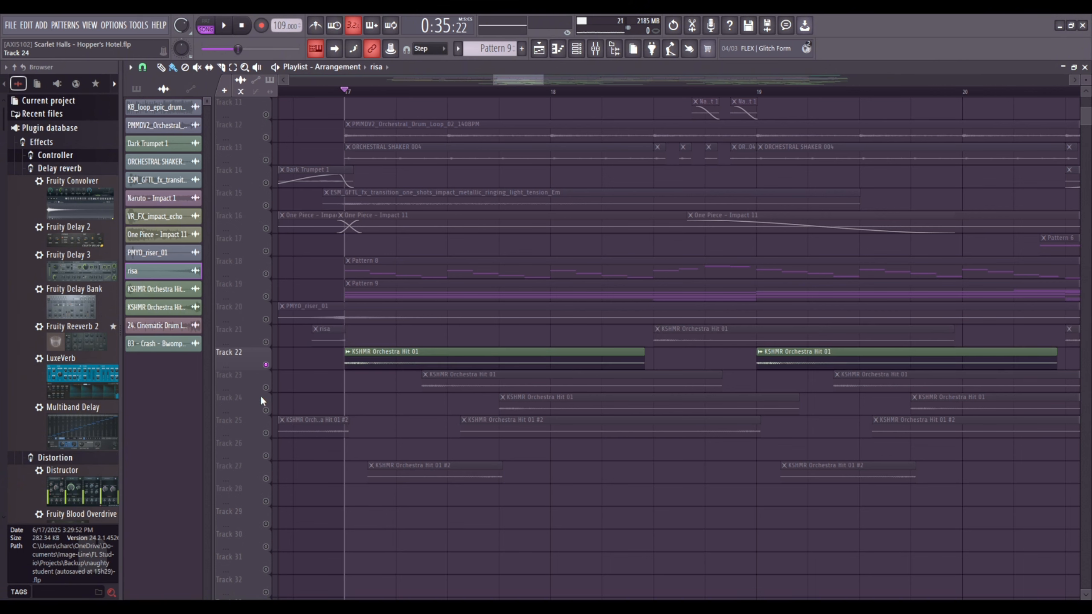
left_click(266, 388)
left_click(266, 411)
left_click(266, 432)
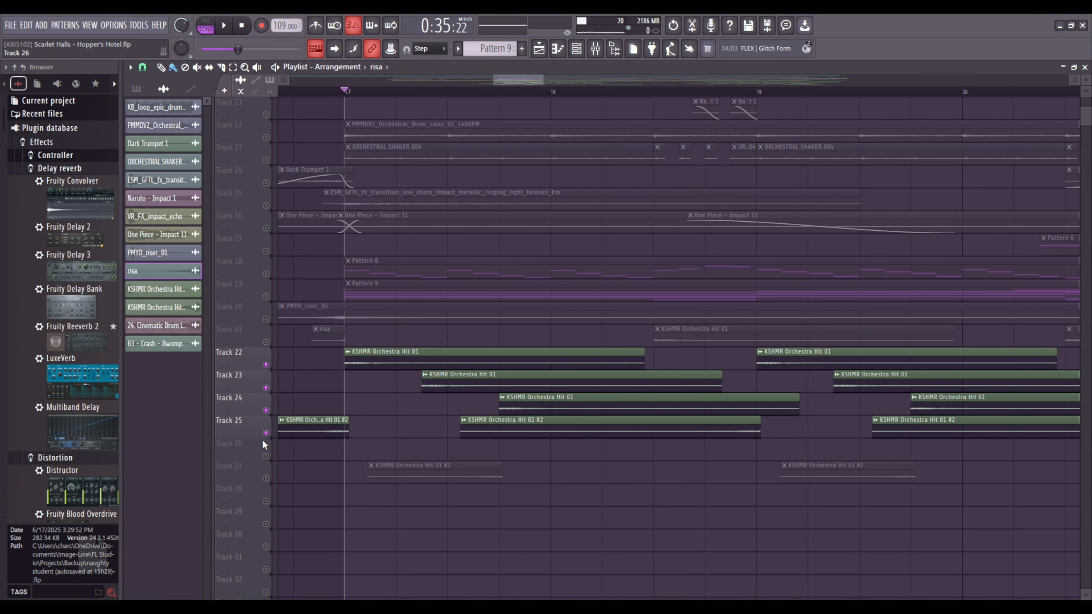
left_click(266, 478)
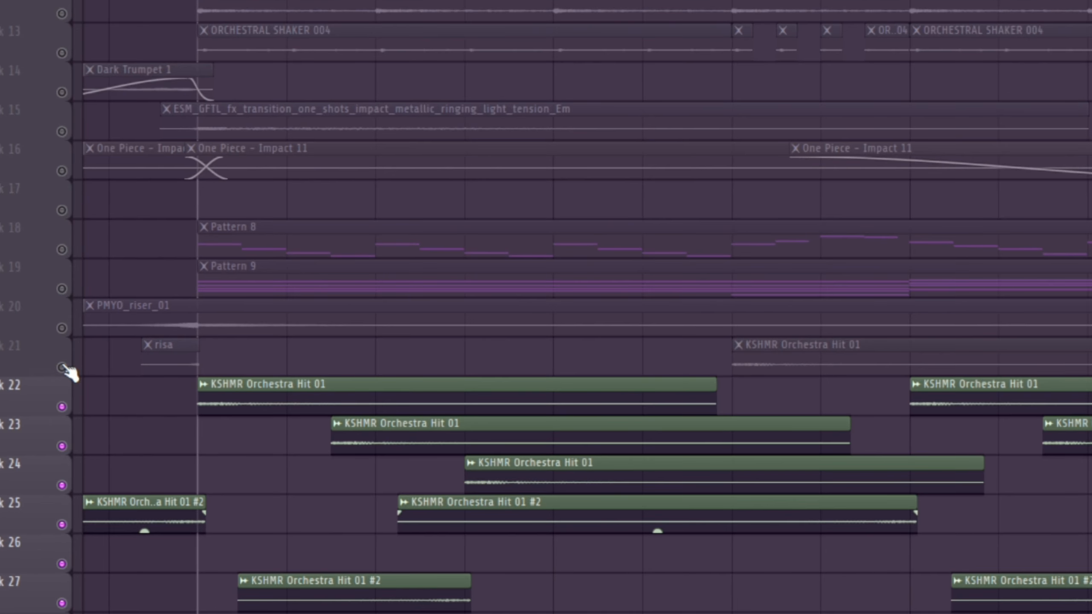
left_click(266, 342)
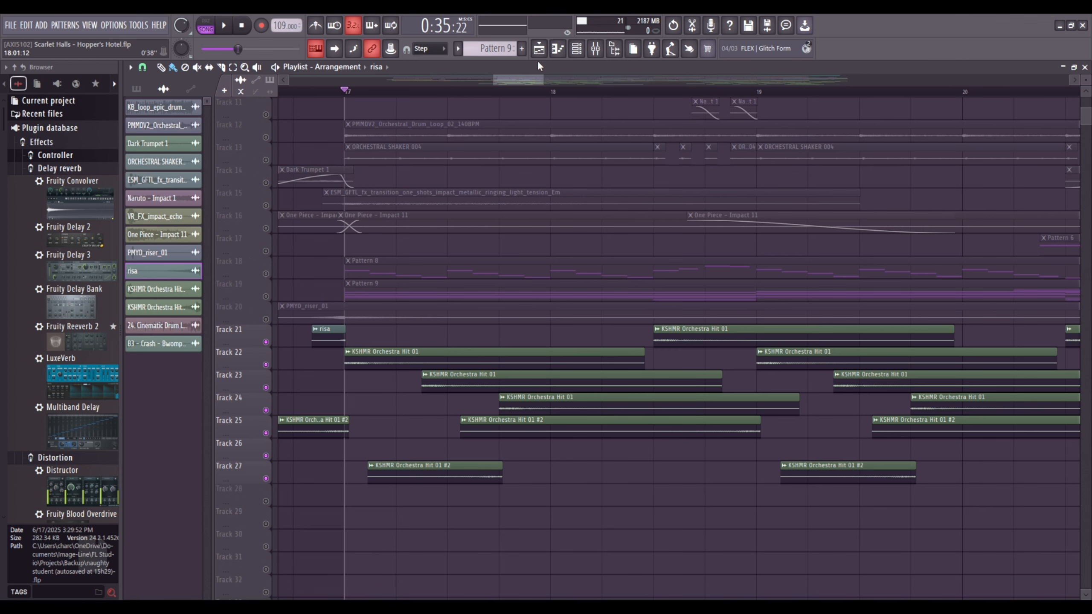
Play the layered KSHMR Orchestra Hit clips on Tracks 21 to 27 from bar 17 to about bar 25.
scroll(500, 90, "down", 2)
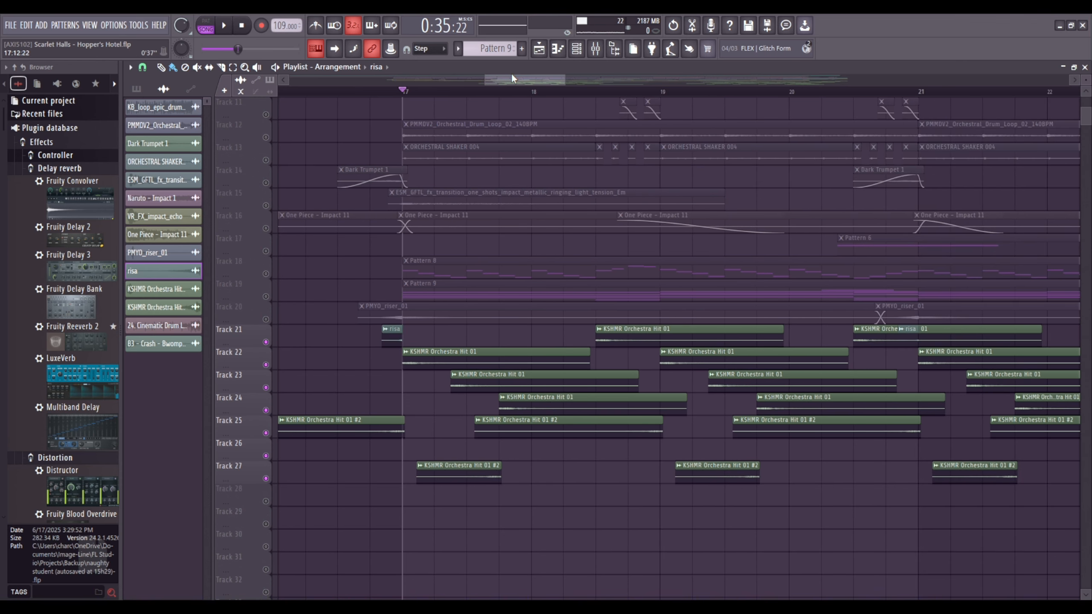
left_click_drag(511, 77, 514, 76)
key("space")
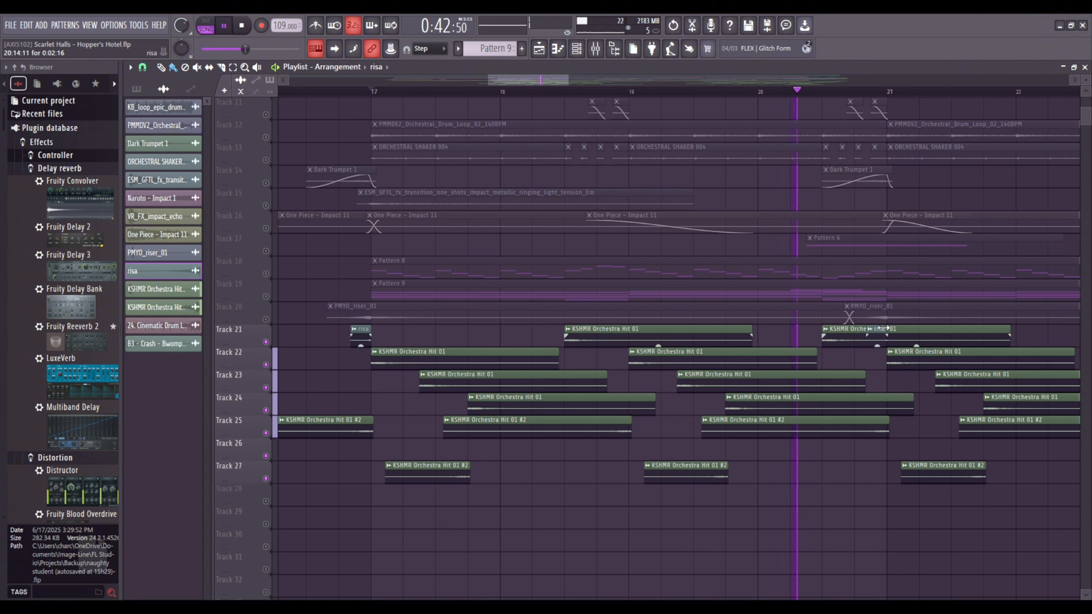
left_click_drag(544, 81, 597, 83)
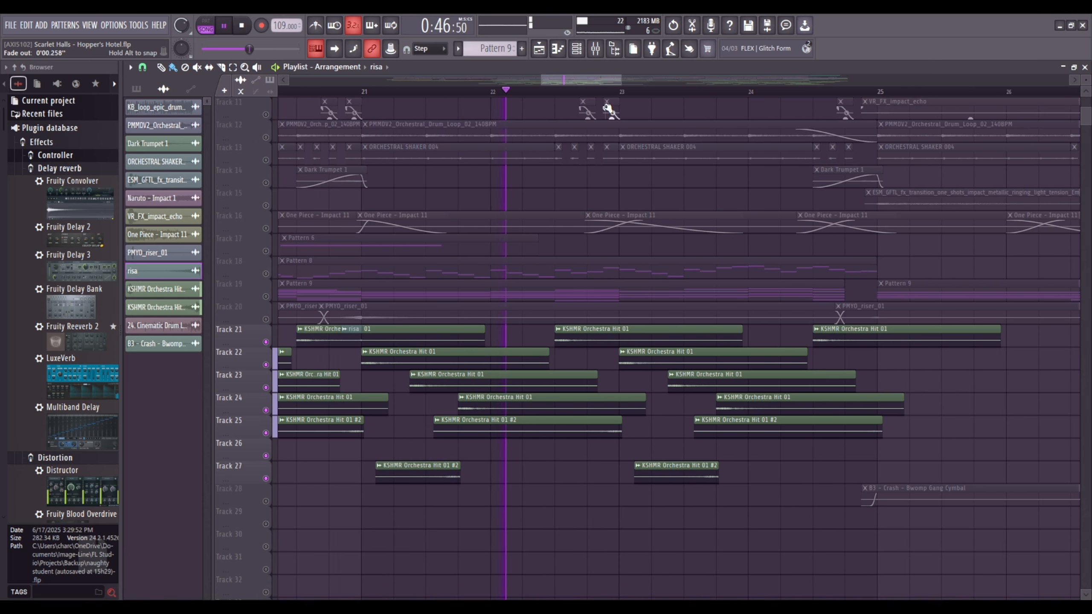
scroll(635, 100, "down", 1)
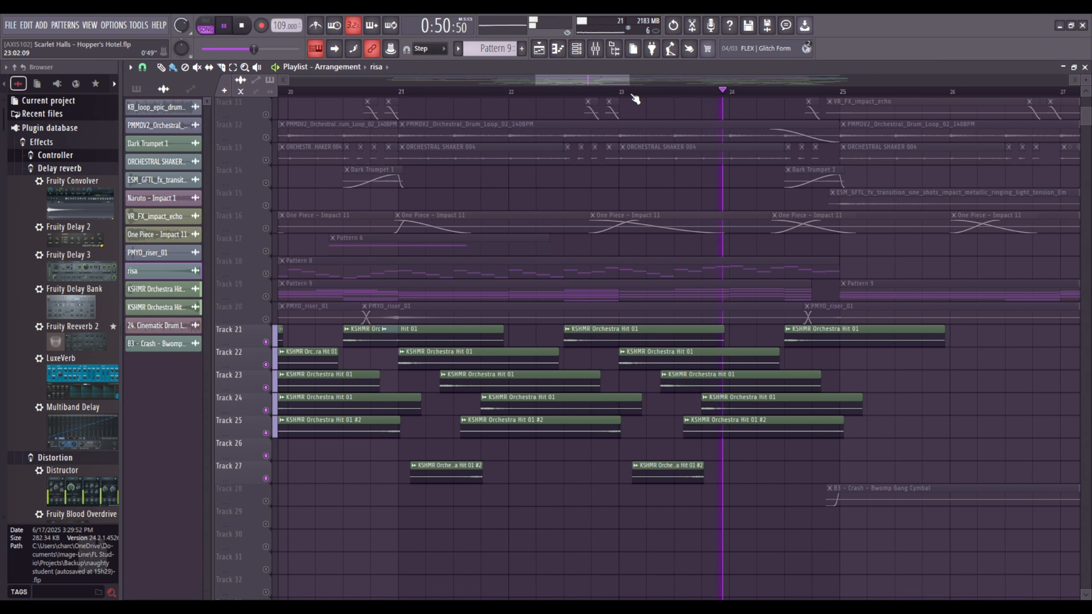
scroll(636, 100, "down", 4)
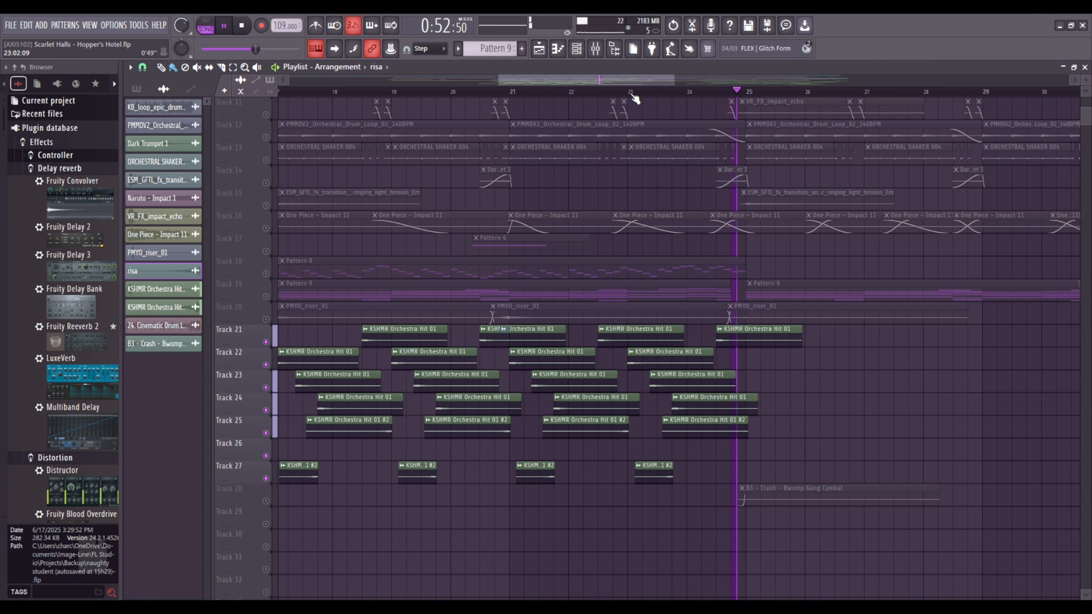
scroll(636, 100, "down", 4)
key("space")
Solo Track 5, play it from bar 25, and show Pattern 11's SRX ORCHESTRA #4 notes in the piano roll.
scroll(602, 89, "up", 5)
scroll(509, 204, "up", 3)
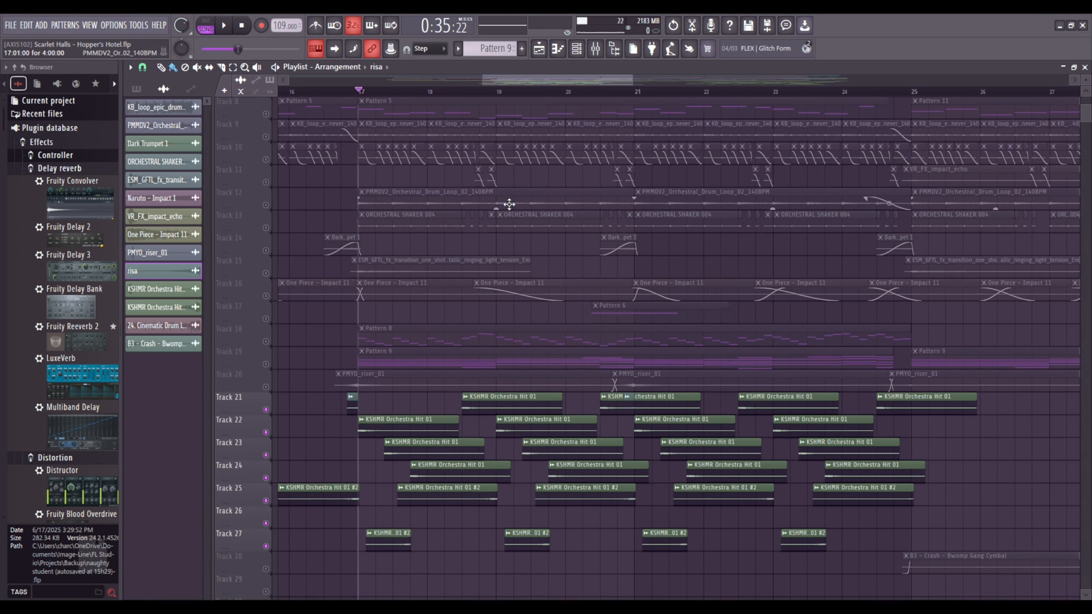
scroll(426, 309, "up", 1)
key("space")
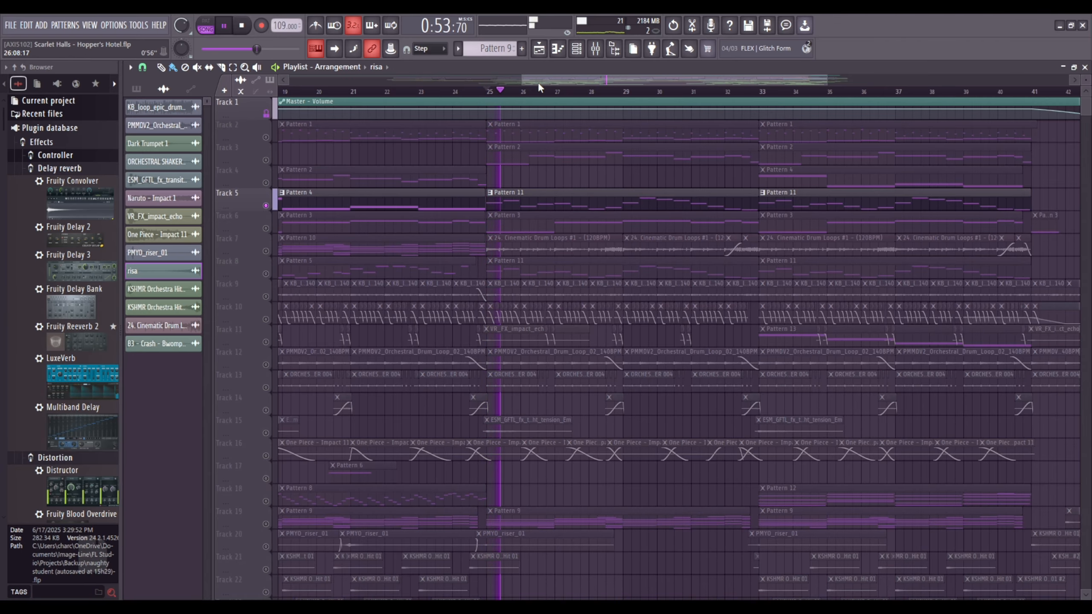
double_click(505, 205)
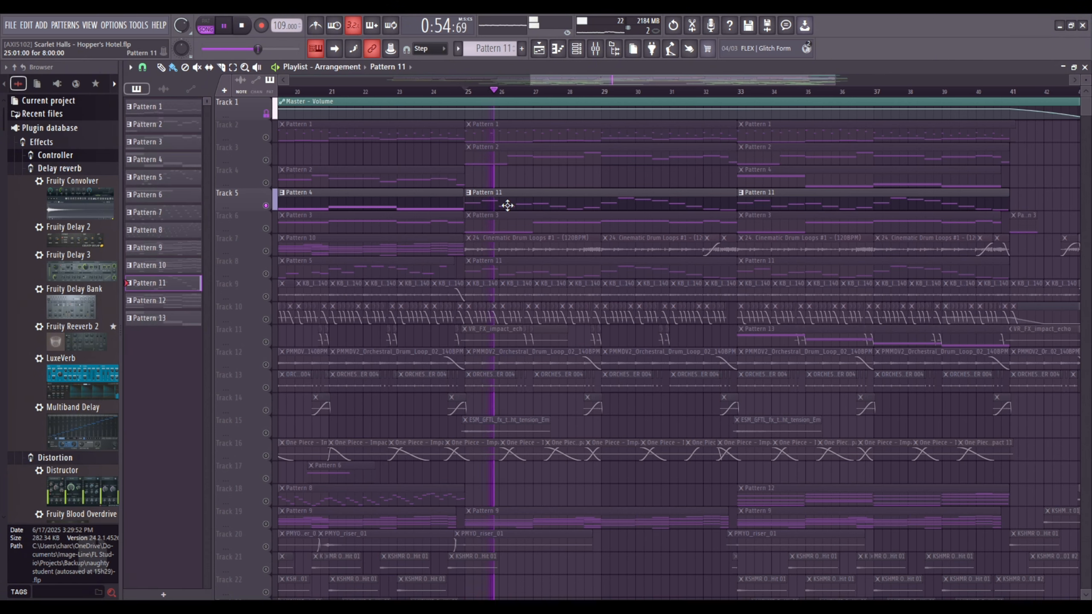
scroll(504, 181, "down", 2)
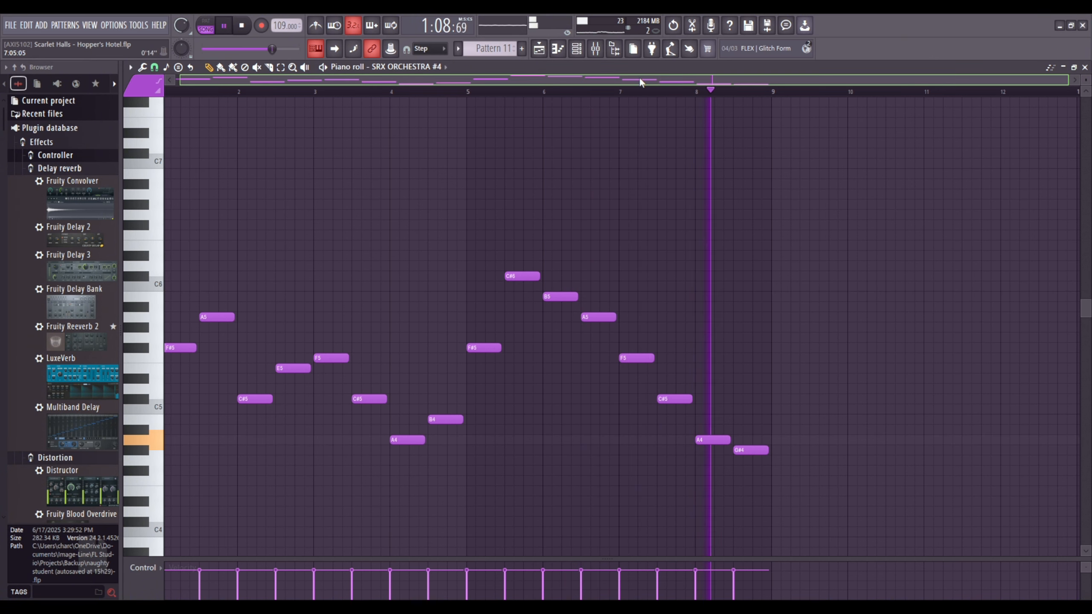
left_click_drag(640, 79, 694, 81)
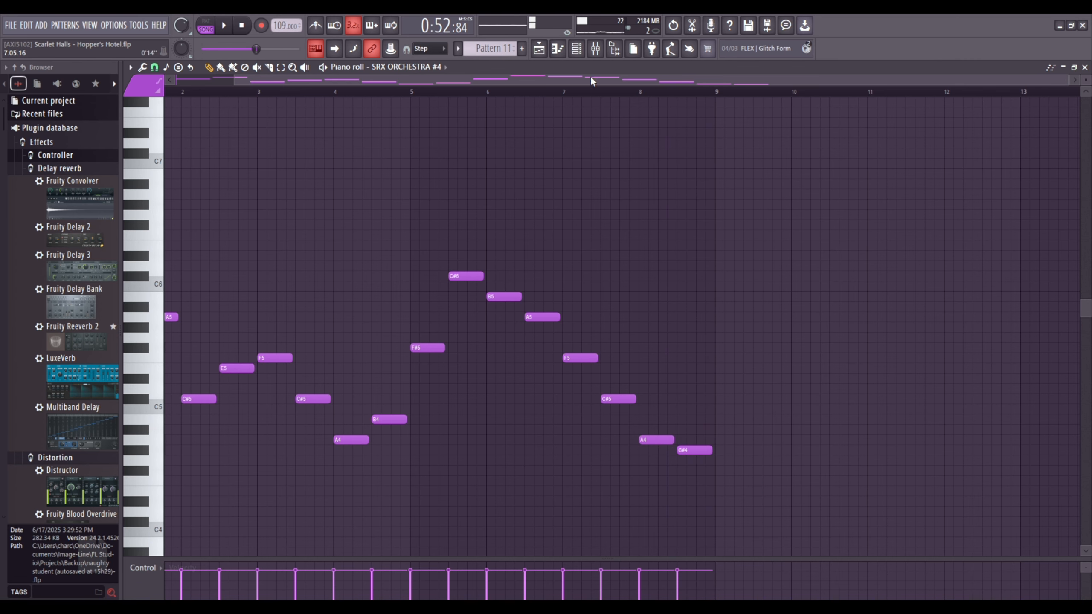
Return to the playlist, solo Track 7, and show its 24. Cinematic Drum Loops #1 clips from bar 25.
key("F5")
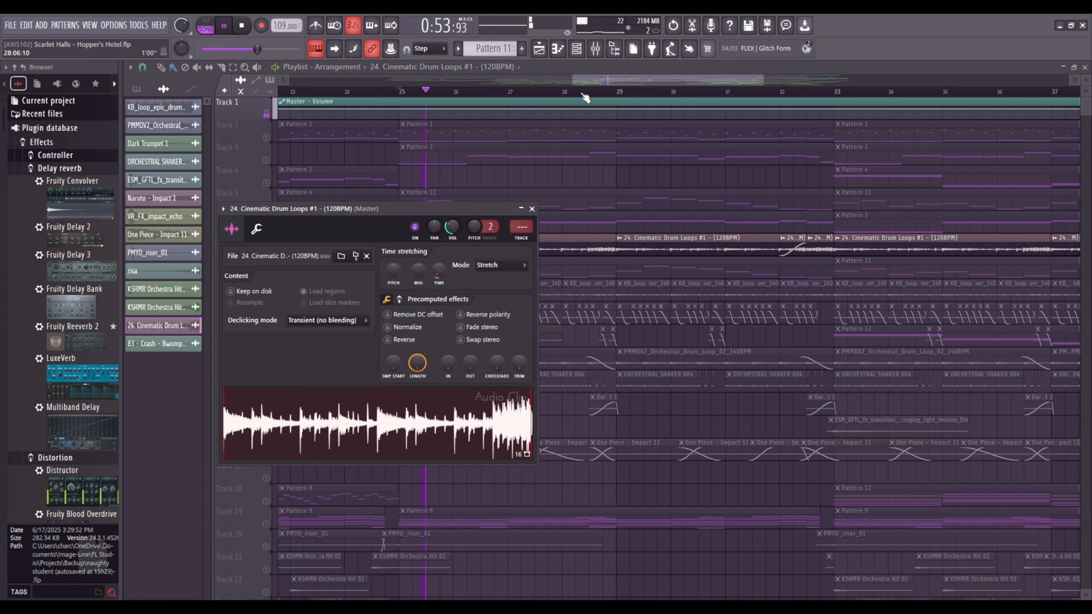
left_click_drag(596, 82, 594, 81)
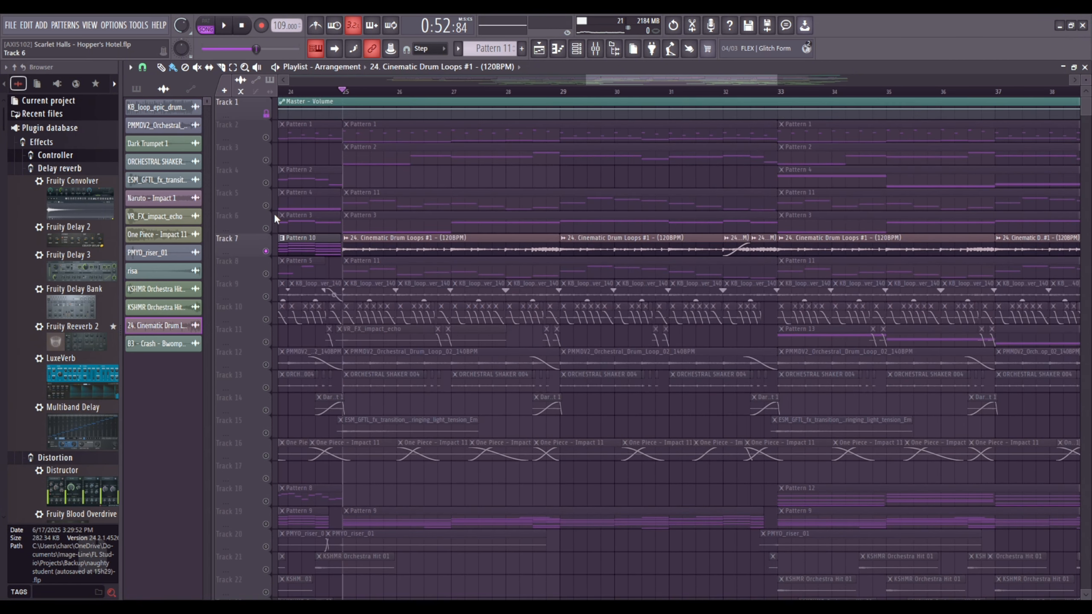
Unsolo Track 7 to bring back the full arrangement and play it from bar 25 to about bar 33.
left_click(266, 160)
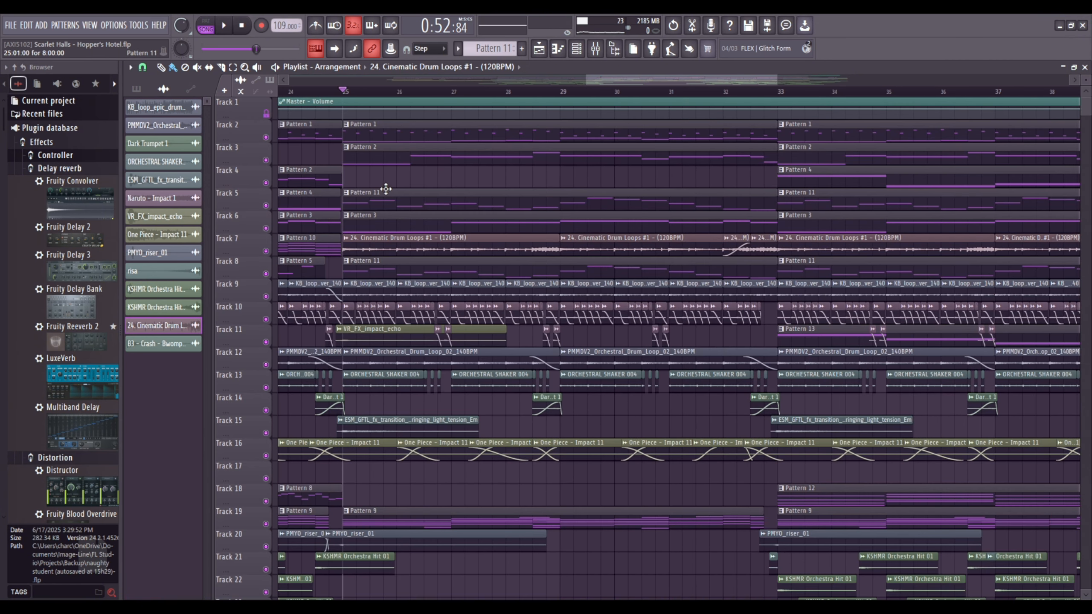
key("space")
scroll(424, 95, "down", 3)
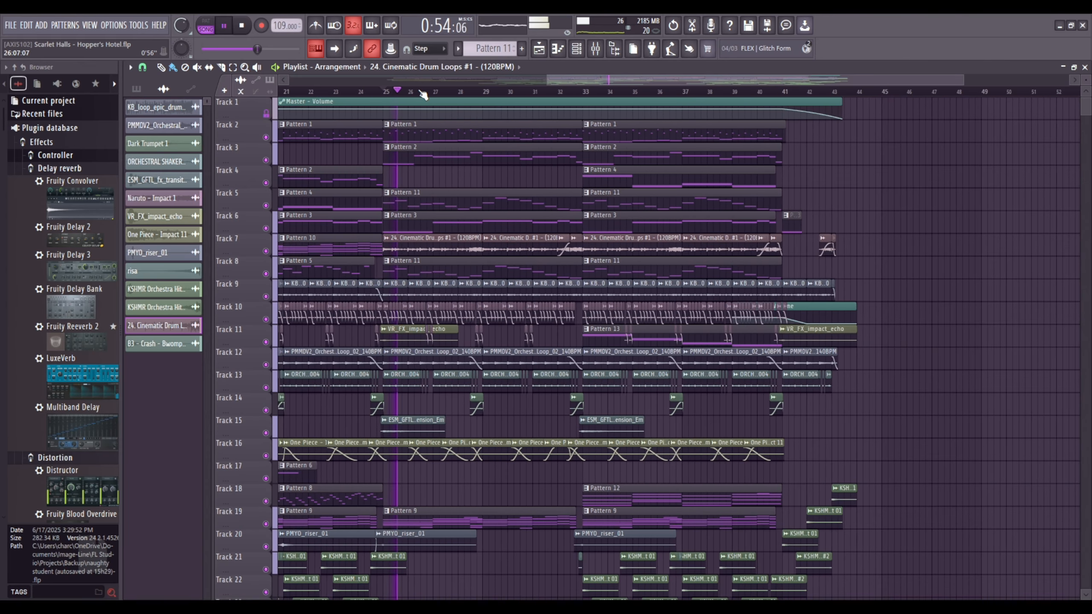
scroll(451, 267, "down", 2)
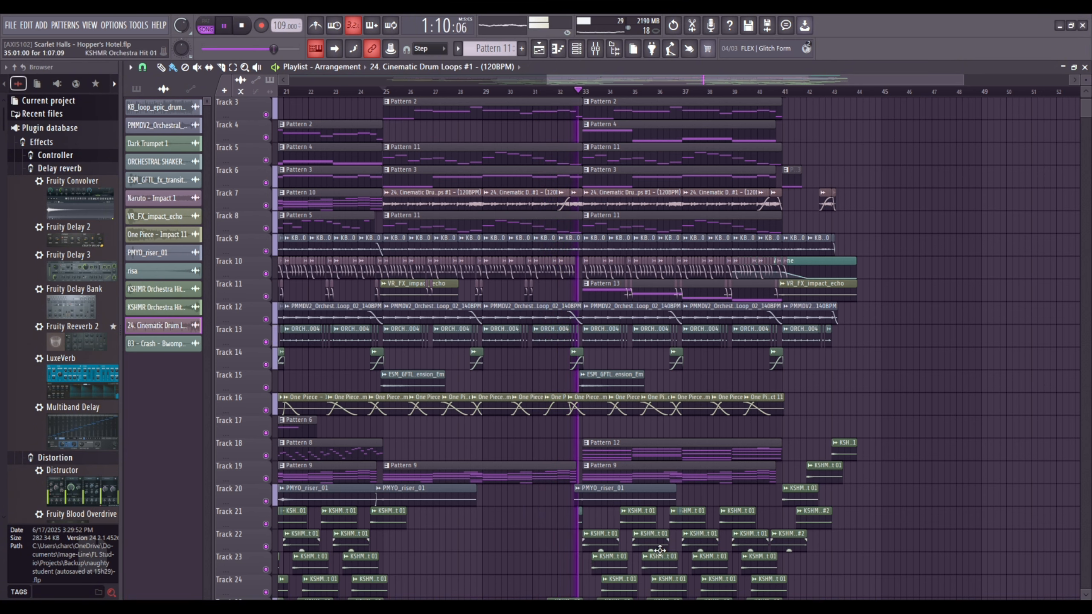
key("space")
Set the playback position to the start of the section at bar 33.
scroll(556, 86, "up", 3)
left_click(559, 91)
scroll(562, 91, "down", 5)
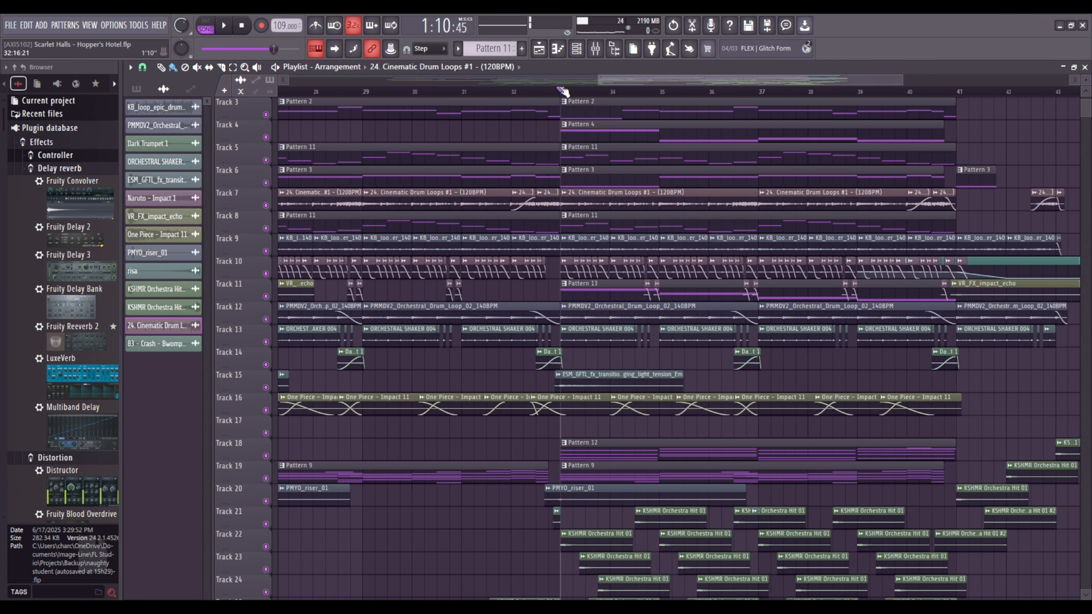
Separate Pattern 13 onto its own Track 11 above the impact clips and open the pattern.
scroll(753, 107, "up", 2)
scroll(820, 92, "up", 5)
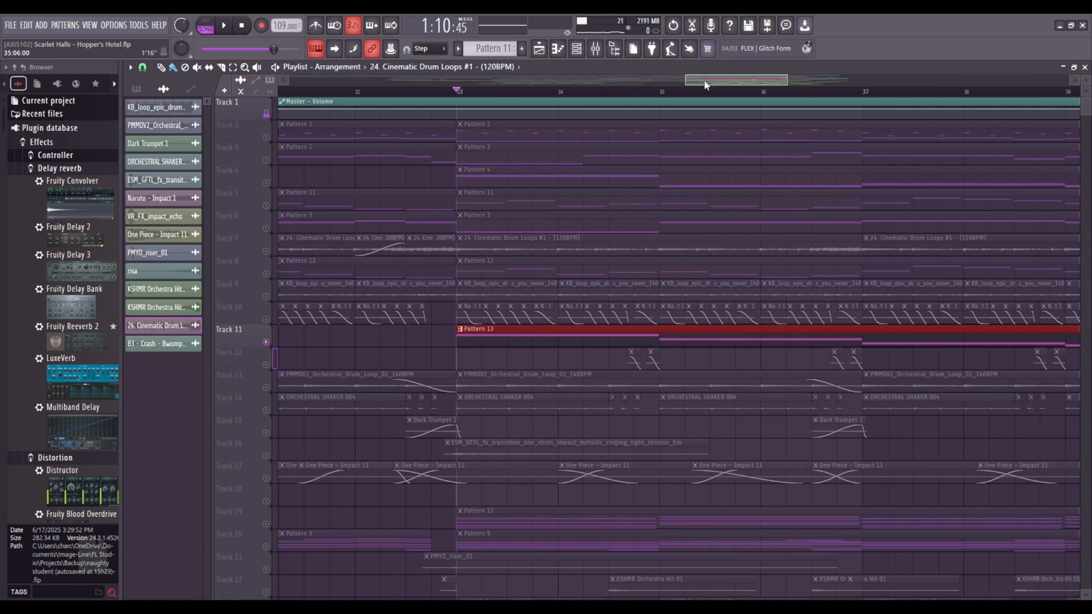
scroll(520, 326, "right", 2)
double_click(521, 327)
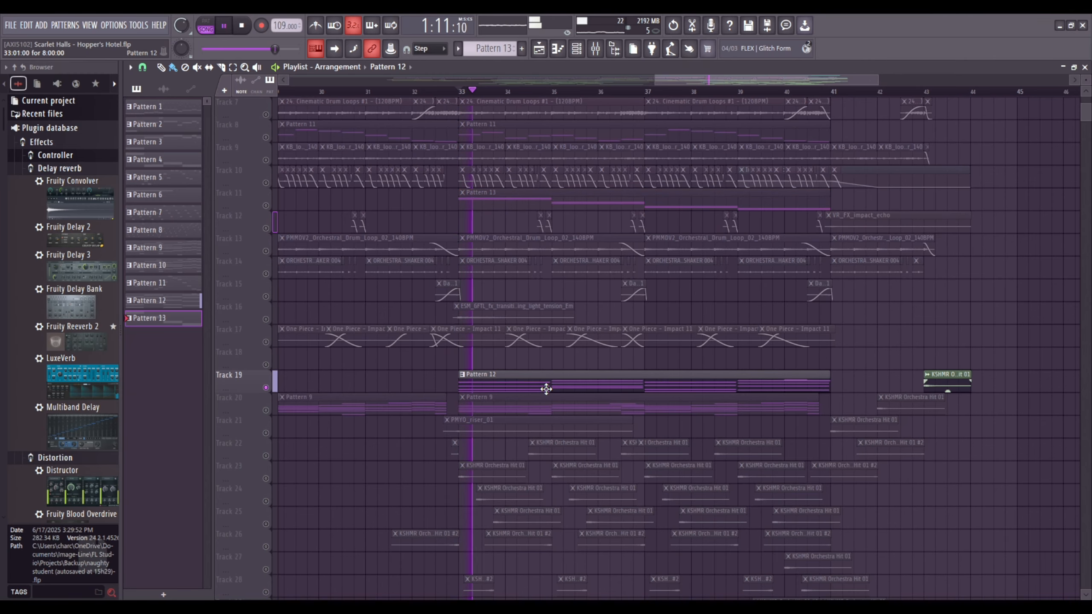
With Track 19 soloed, play Pattern 12's SRX ORCHESTRA #5 chords in the piano roll and show mixer Insert 25.
double_click(548, 385)
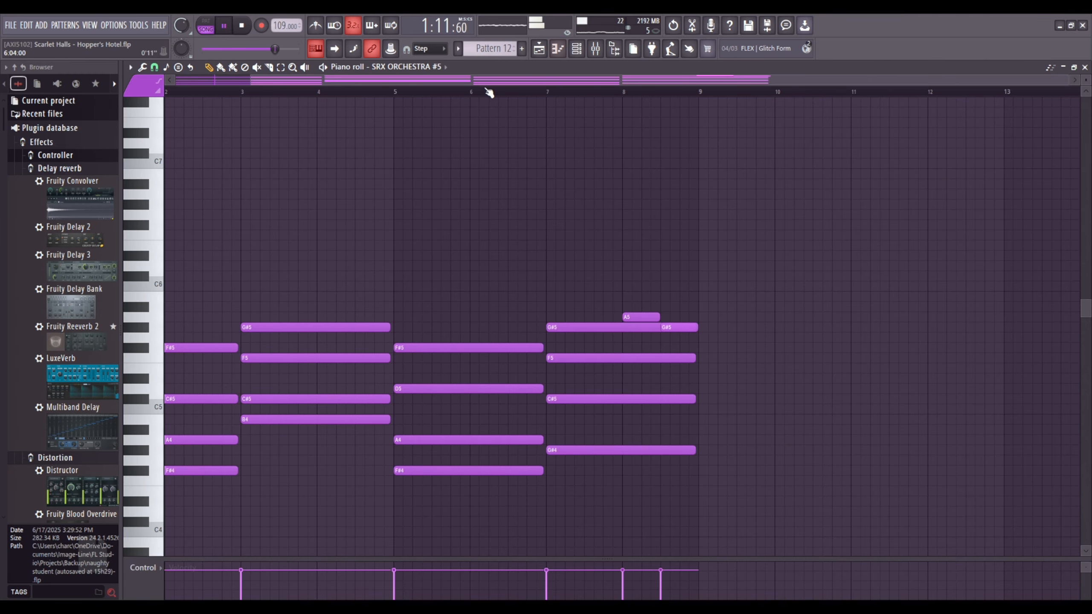
scroll(551, 160, "down", 1)
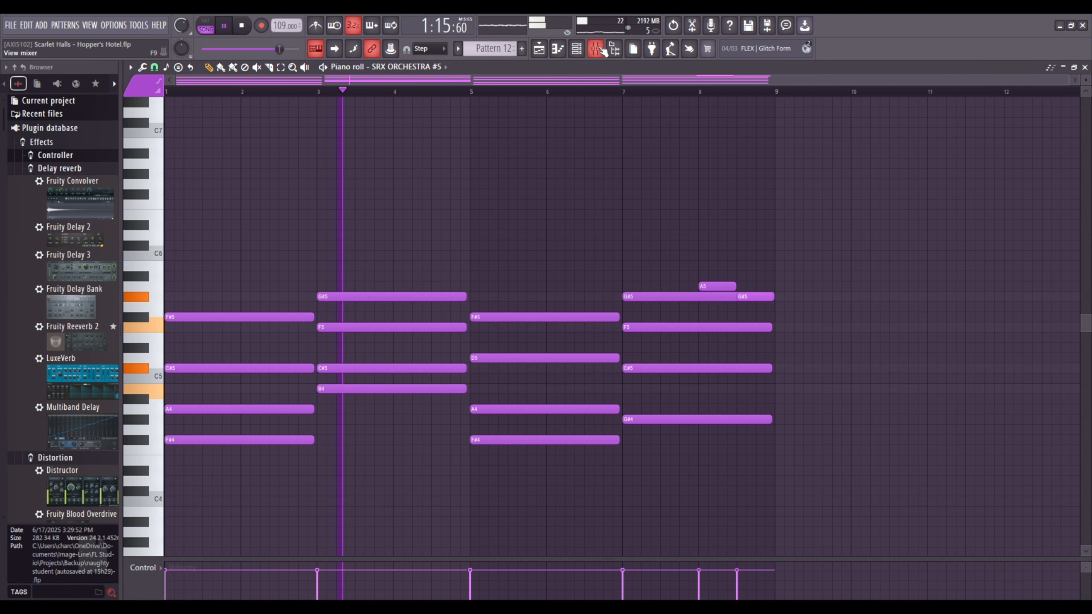
key("F9")
scroll(453, 326, "down", 20)
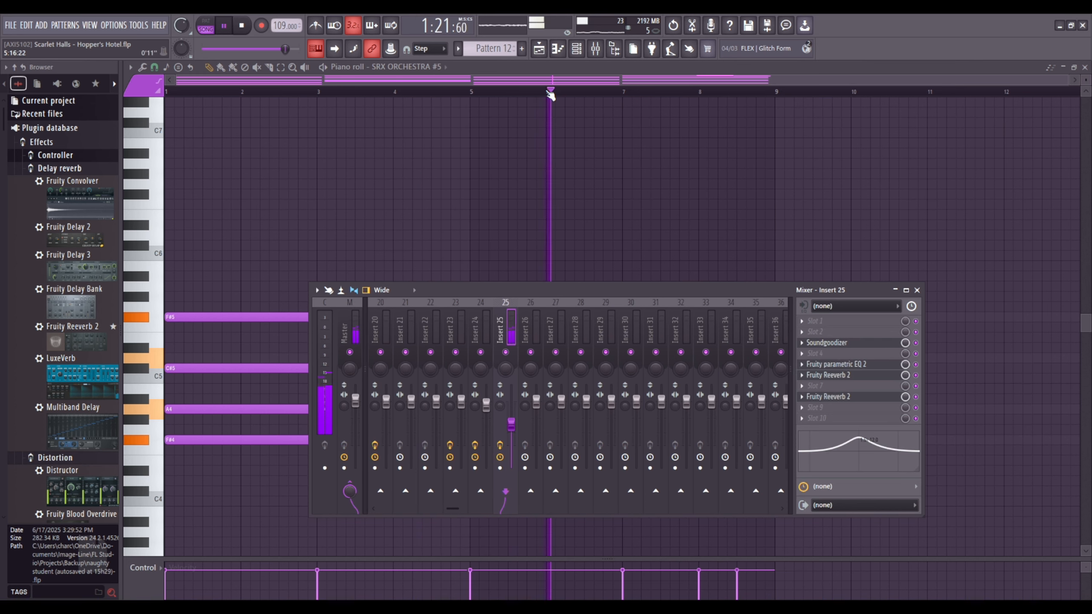
left_click_drag(522, 290, 577, 60)
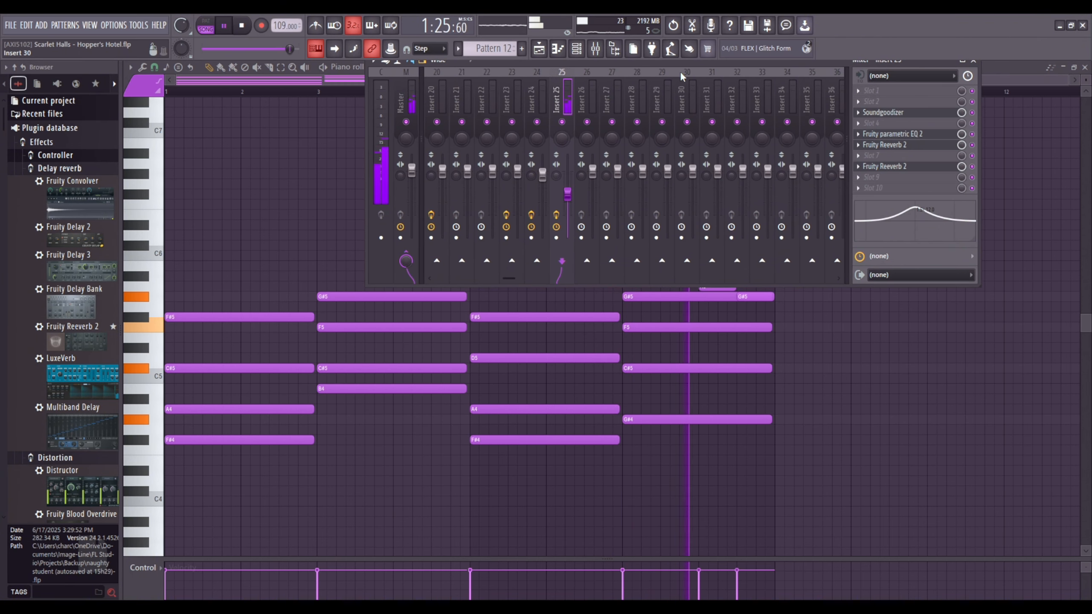
left_click_drag(678, 64, 685, 293)
key("space")
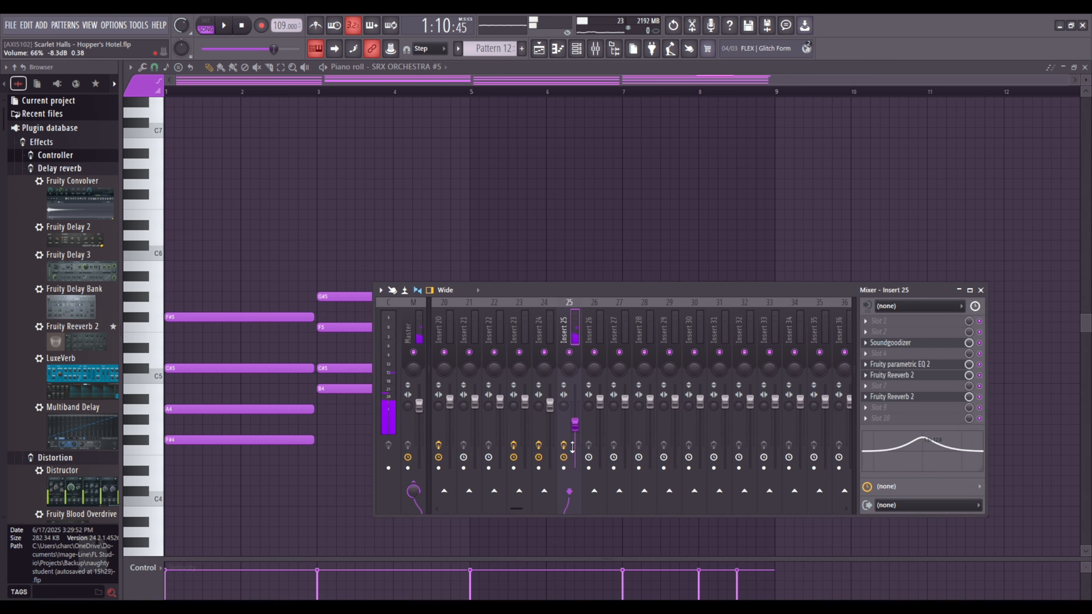
Show Insert 25's Soundgoodizer, Fruity parametric EQ 2 and Fruity Reeverb 2, and the part's instrument from the channel rack.
left_click(905, 346)
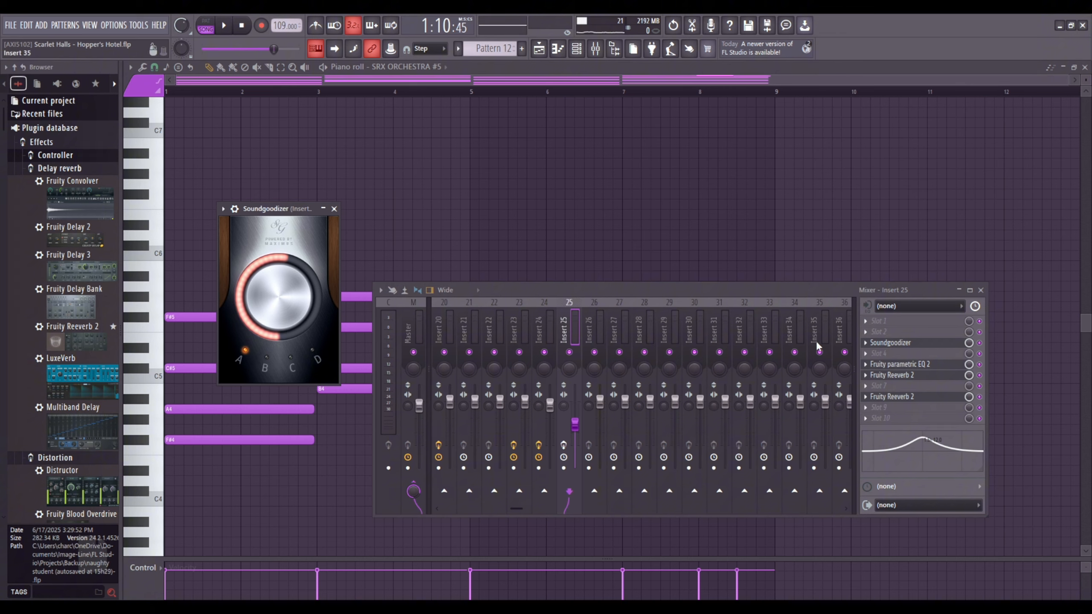
left_click(907, 366)
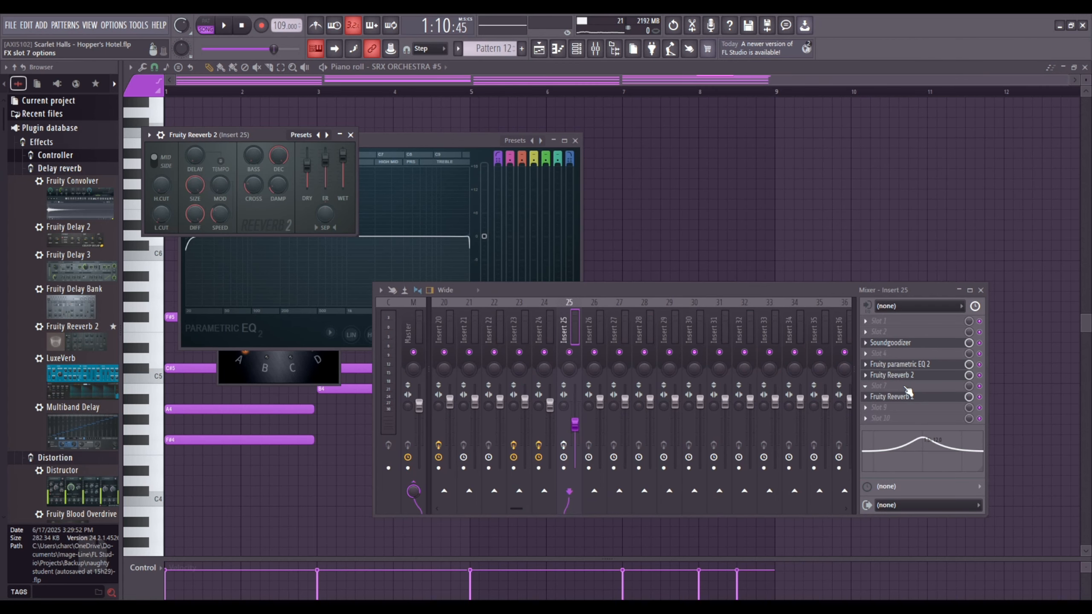
left_click(905, 399)
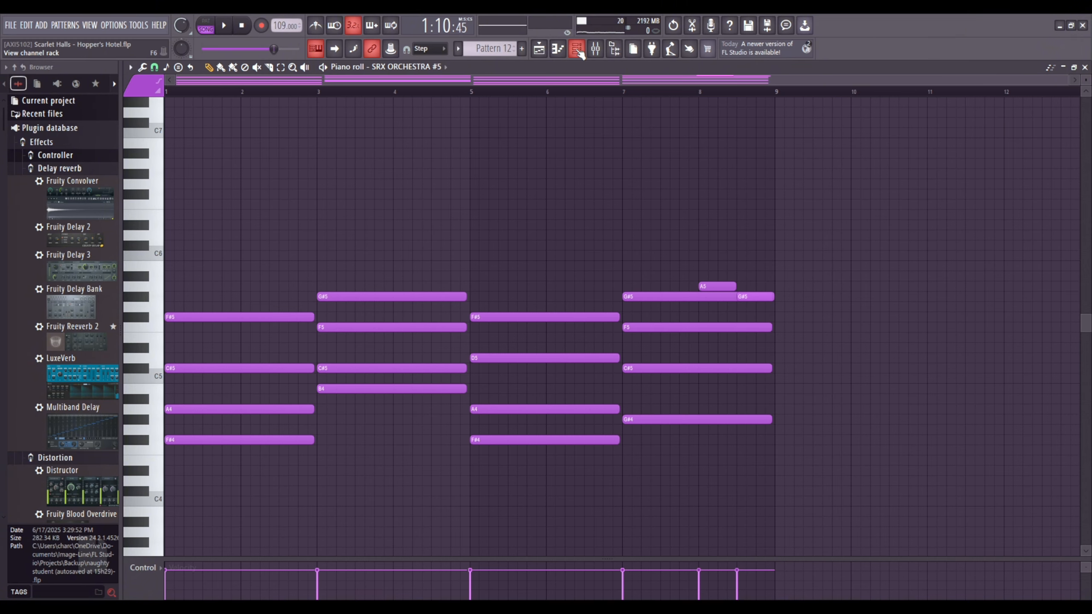
left_click(579, 51)
left_click(287, 365)
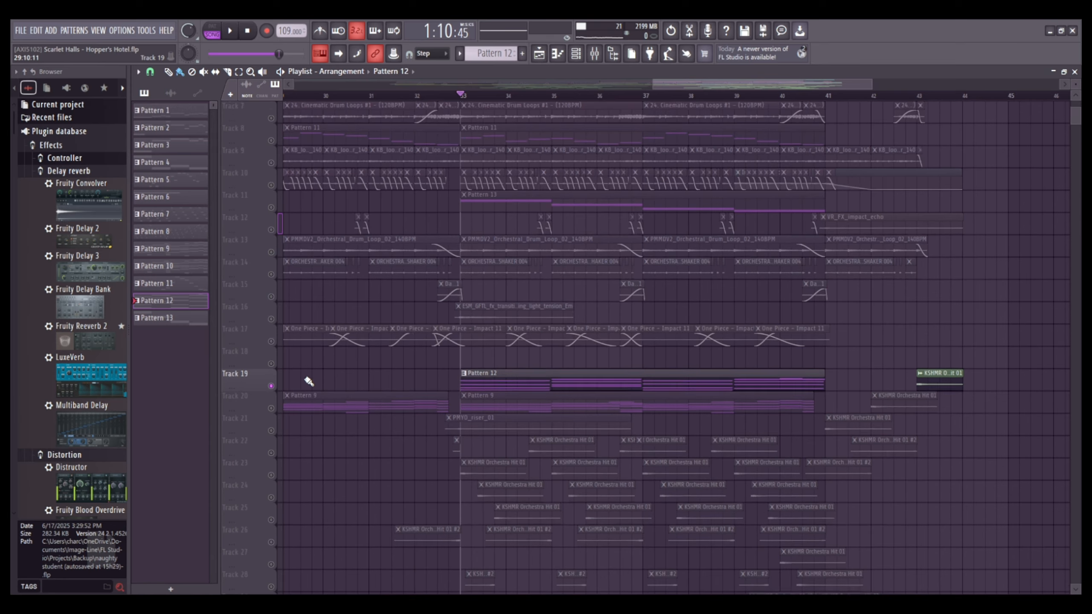
Unmute all tracks again and play the full arrangement from bar 33 to about bar 41.
scroll(286, 353, "up", 3)
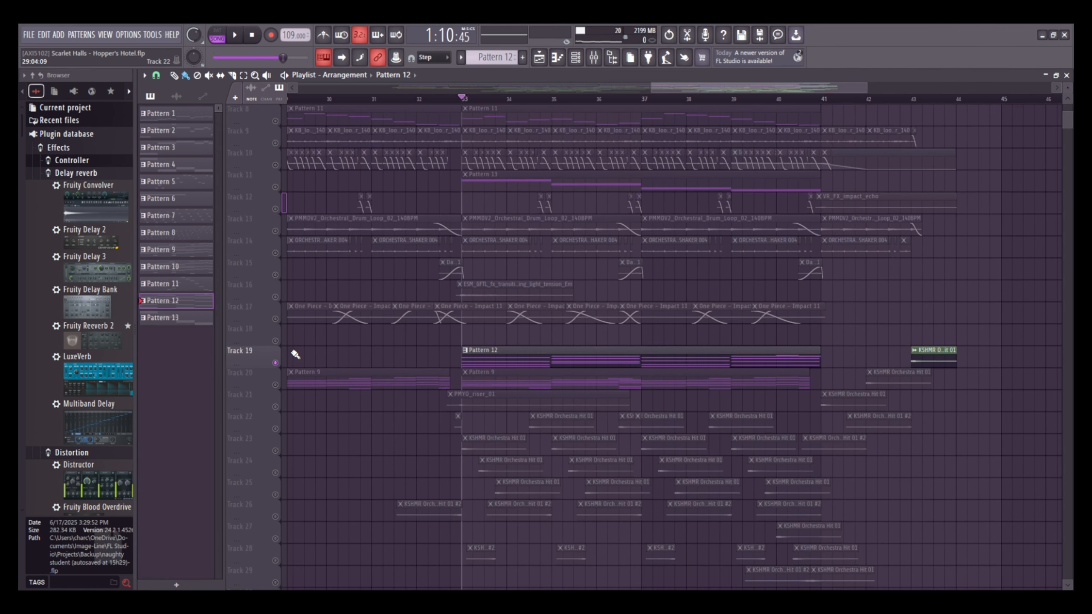
scroll(295, 354, "up", 5)
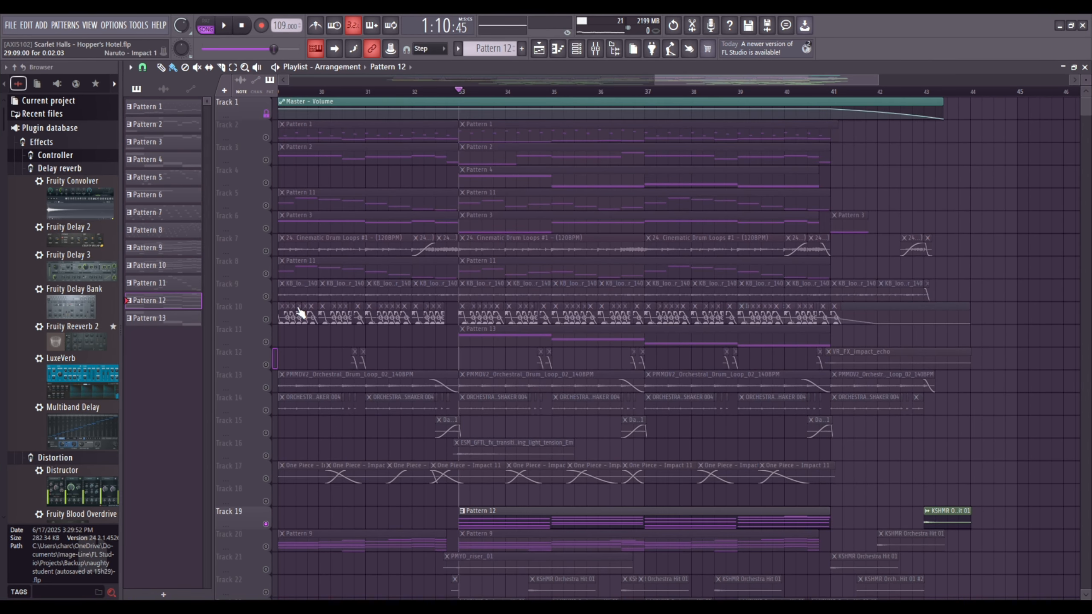
right_click(267, 183)
right_click(267, 183)
key("space")
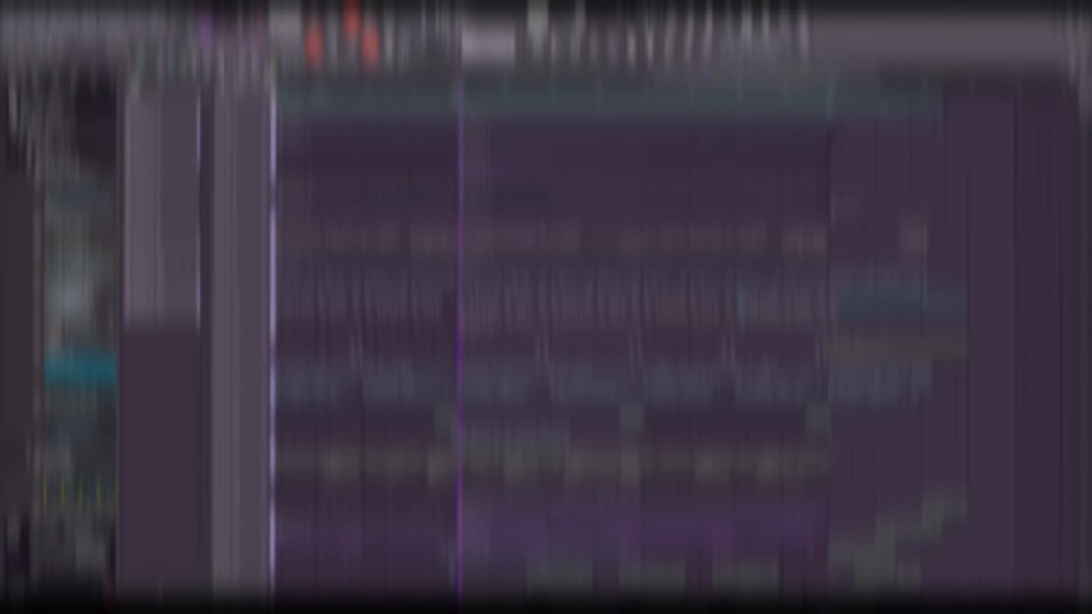
scroll(554, 92, "down", 2)
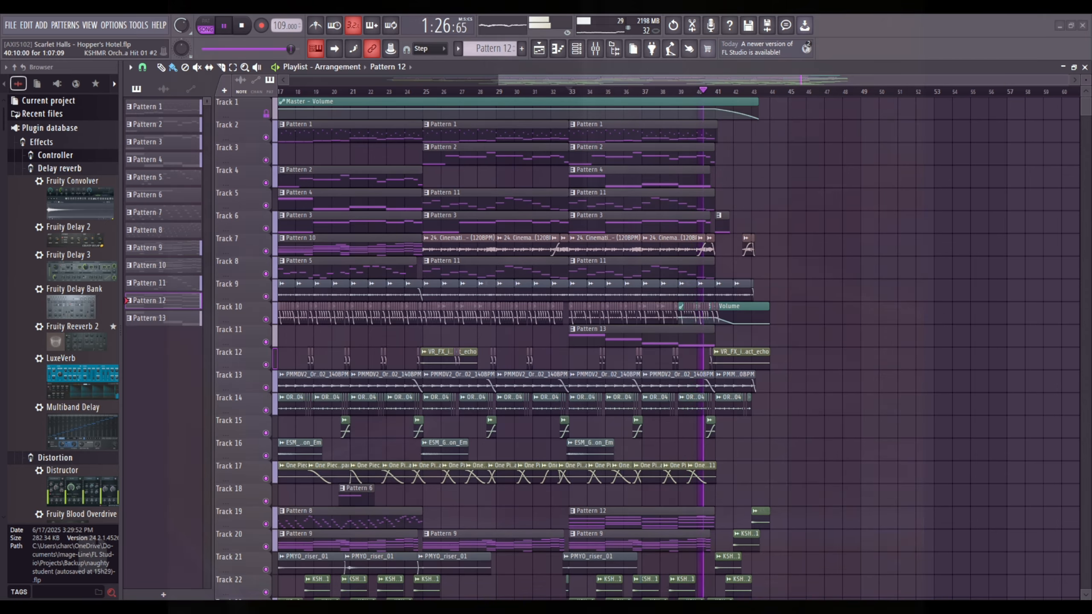
key("space")
Set the playback position to bar 41 and select the ending section from bar 41 to bar 45.
scroll(739, 93, "up", 6)
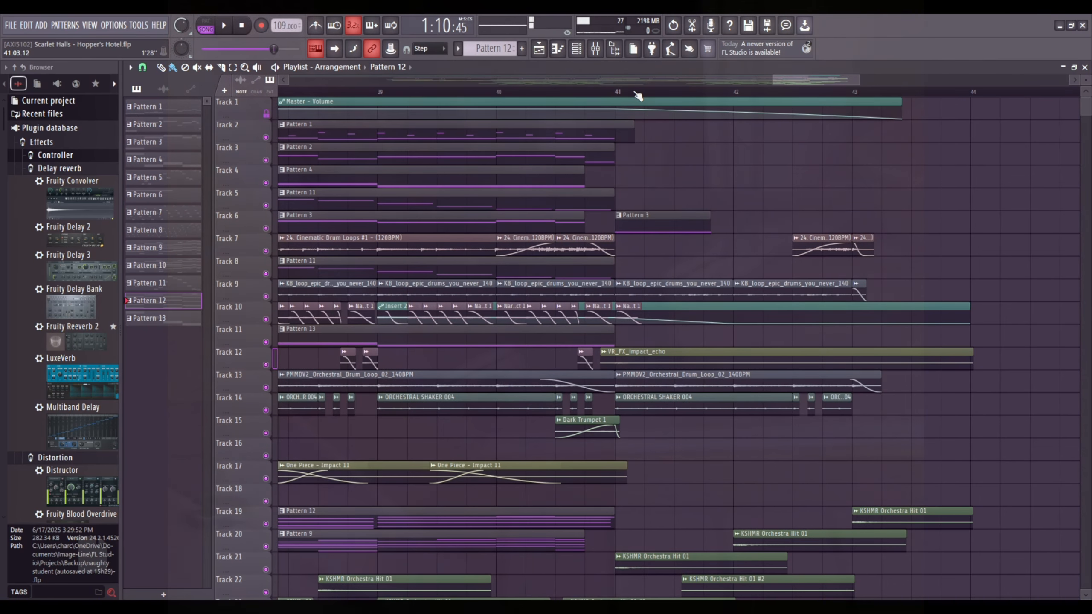
left_click_drag(802, 80, 811, 77)
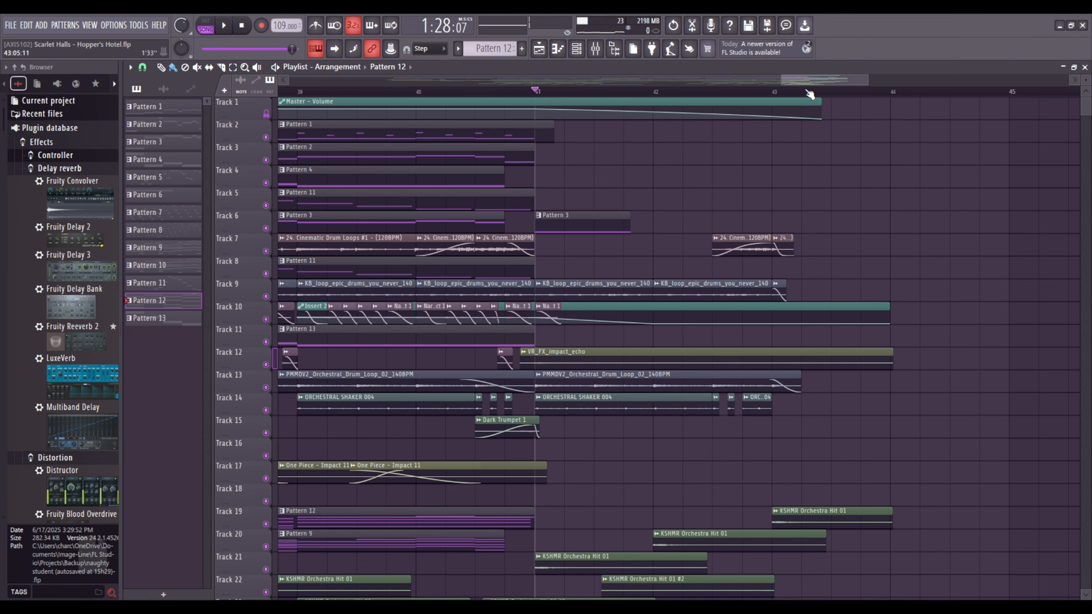
scroll(809, 93, "down", 2)
left_click(795, 123)
right_click(799, 122)
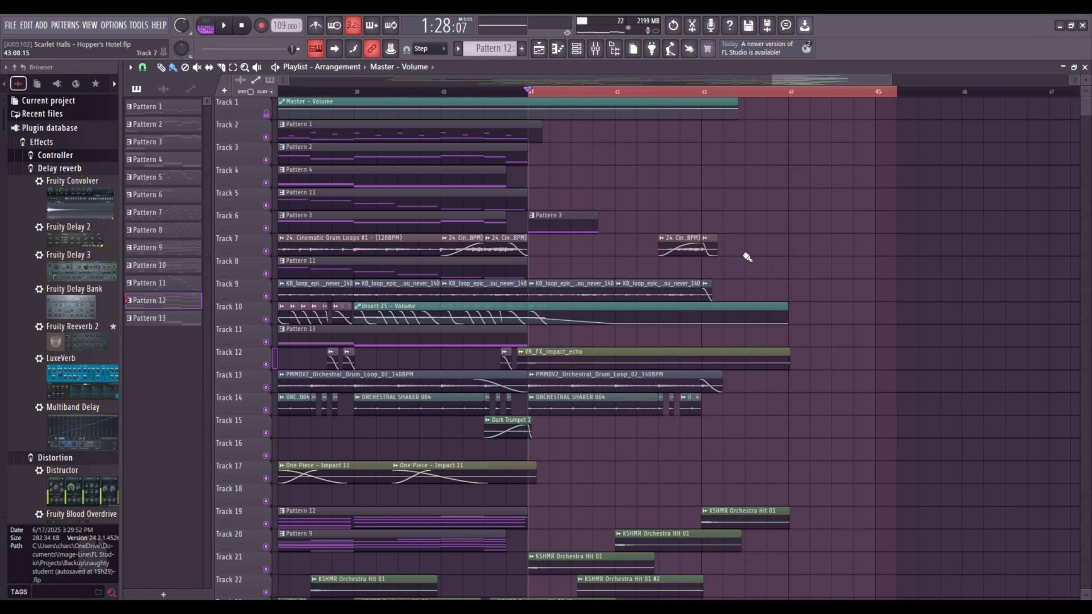
scroll(750, 257, "down", 3)
scroll(774, 240, "down", 3)
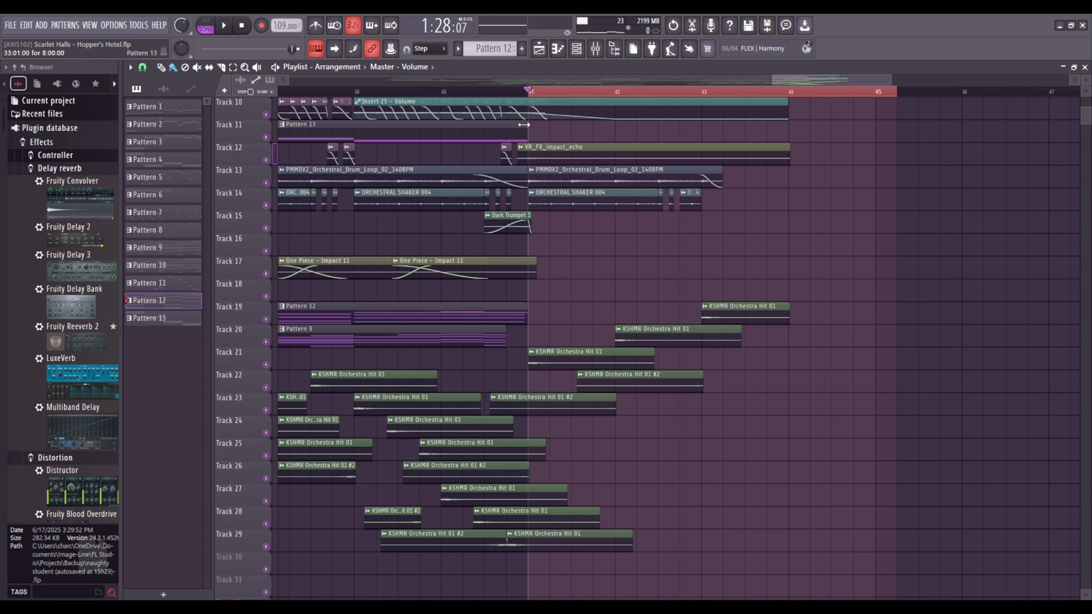
Leave only Tracks 19 to 22 unmuted, play their KSHMR Orchestra Hit clips from bar 41, and restore all tracks.
left_click(265, 364, "ctrl")
left_click(265, 343)
left_click(266, 319)
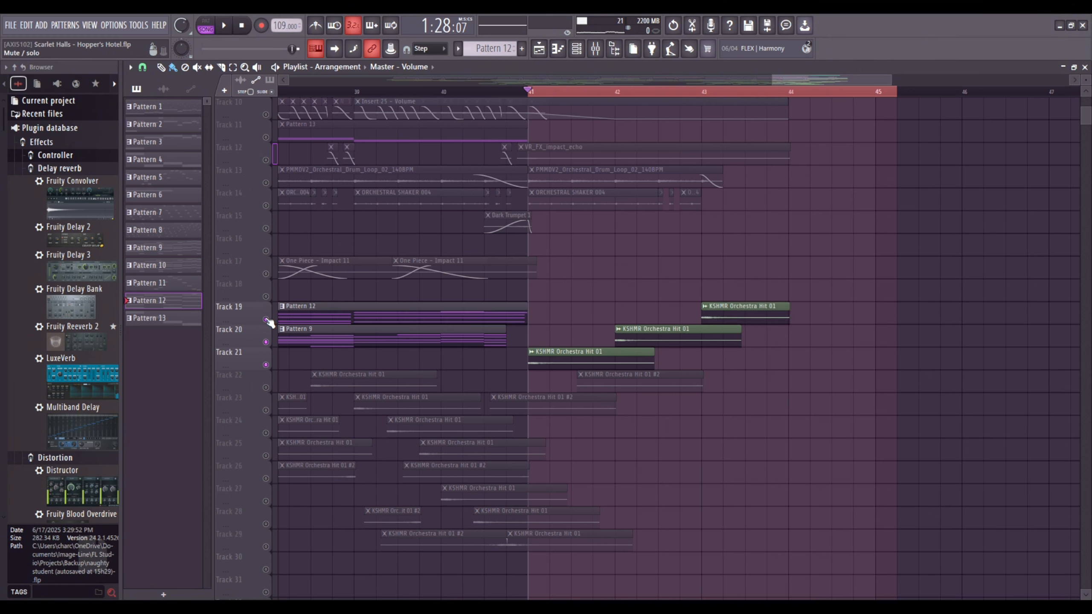
left_click(266, 388)
key("space")
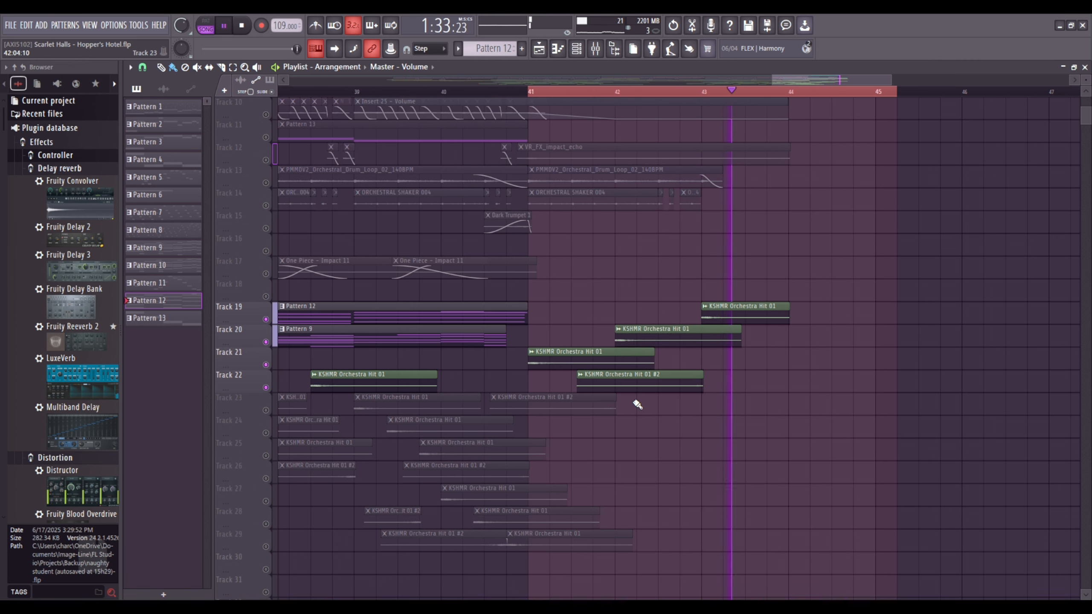
key("space")
right_click(266, 320)
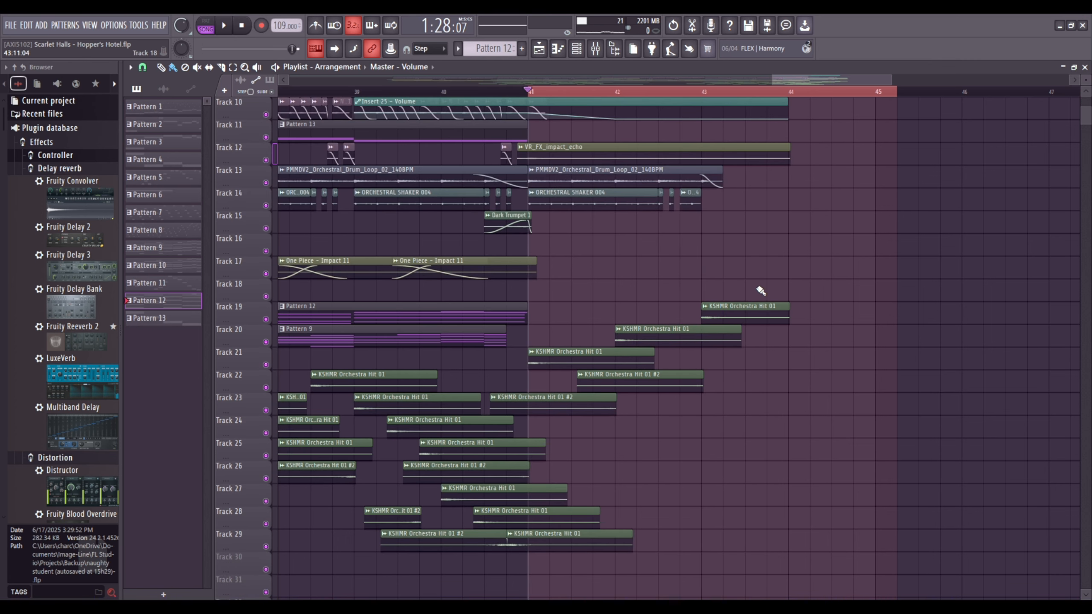
Solo Track 14 and play its ORCHESTRAL SHAKER 004 clips from bar 41.
scroll(555, 241, "up", 3)
right_click(266, 274)
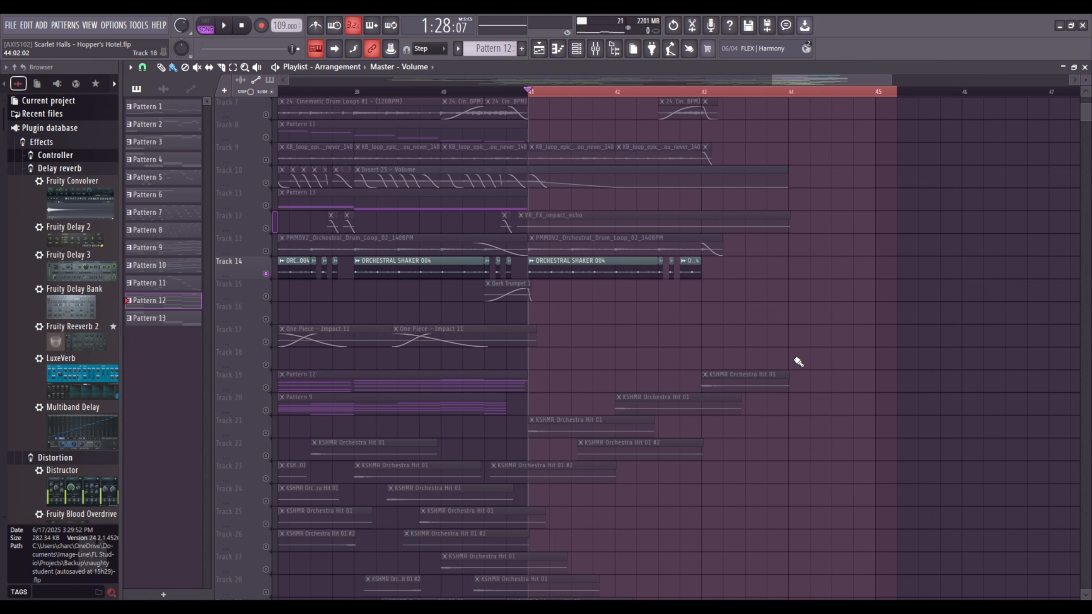
key("space")
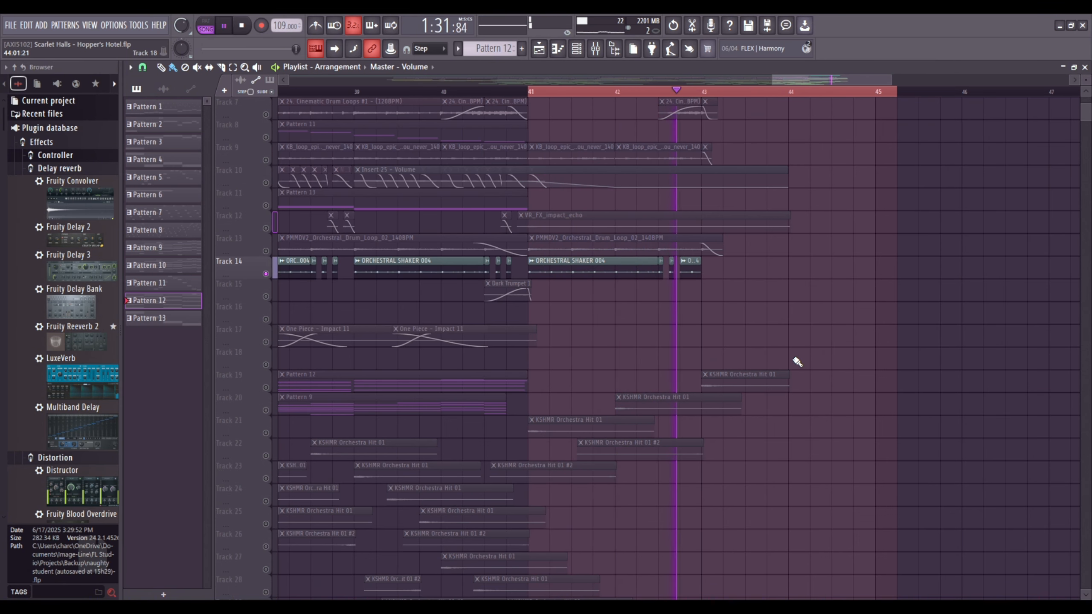
scroll(795, 361, "up", 3)
key("space")
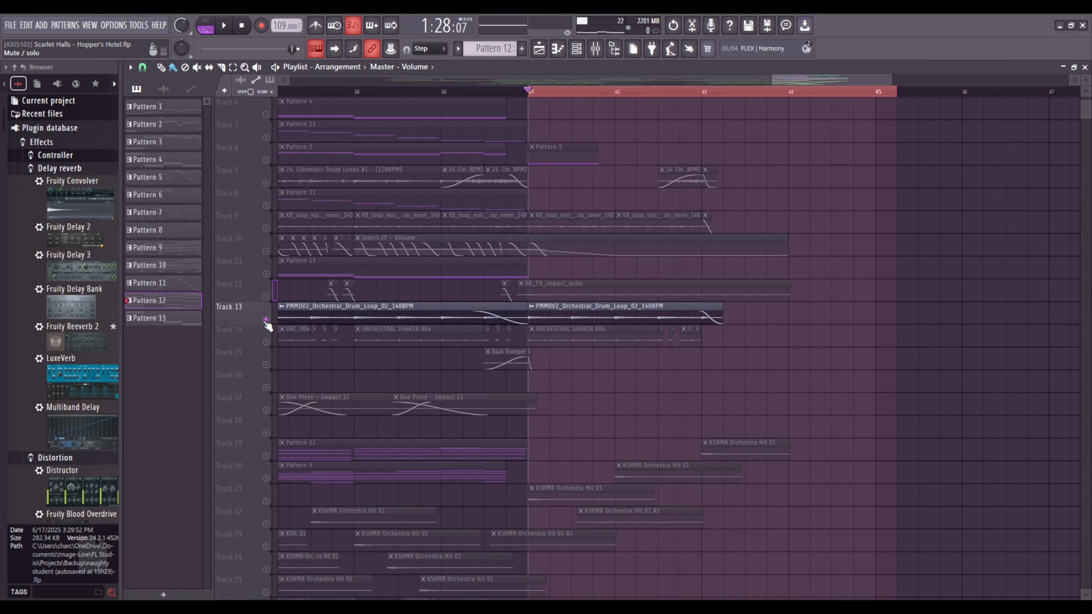
With Track 13 soloed, view the PMMDV2_Orchestral_Drum_Loop_02_140BPM clip settings and play the loop from bar 41.
double_click(599, 310)
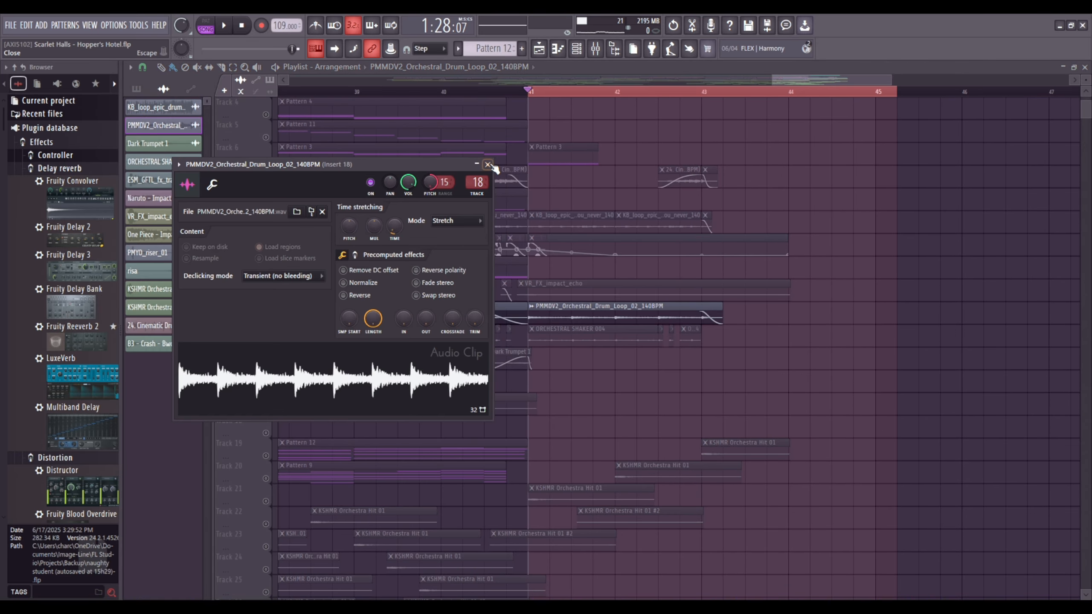
left_click(488, 165)
key("space")
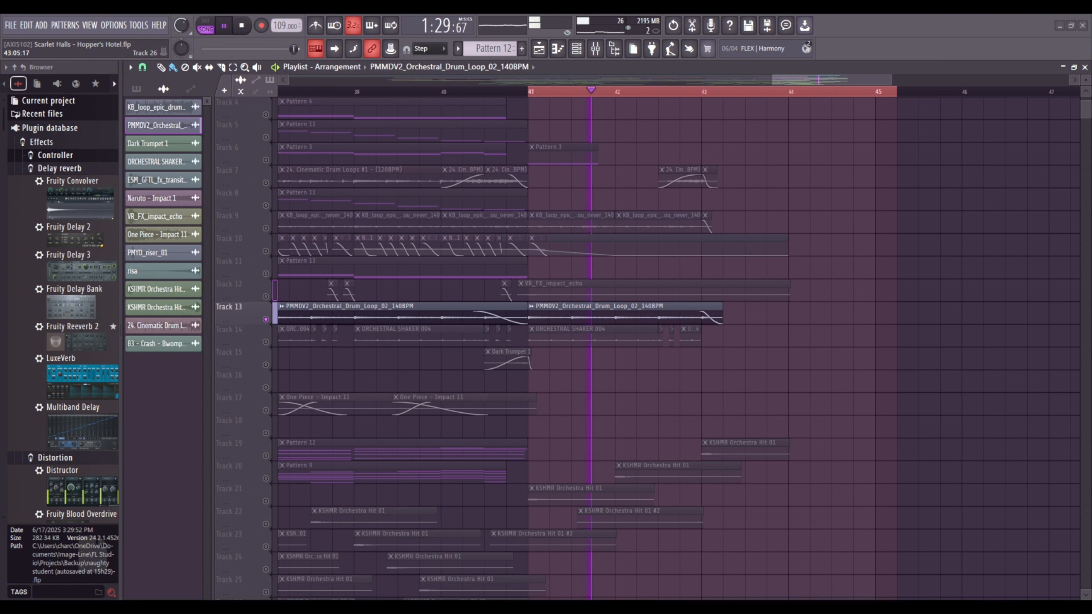
scroll(711, 449, "up", 2)
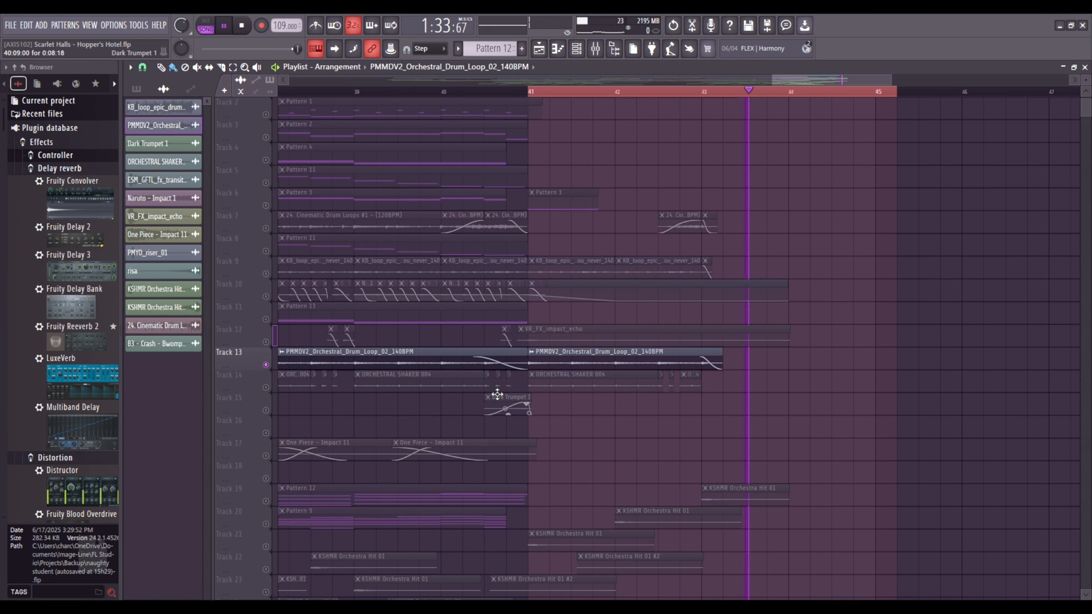
key("space")
Solo Track 12 and play its VR_FX_impact_echo clip from bar 41.
left_click(256, 332)
key("space")
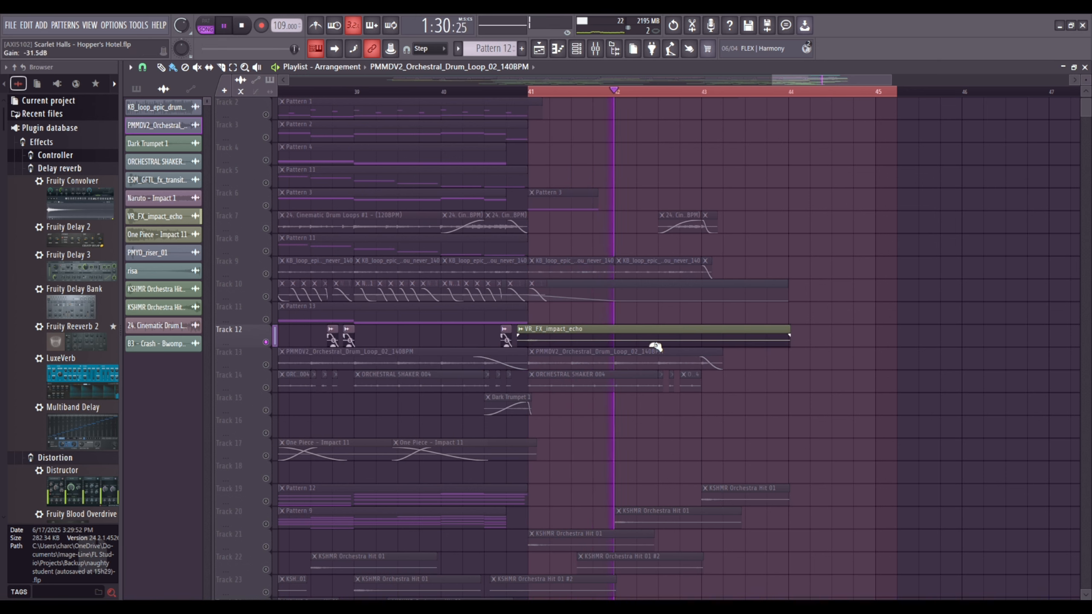
key("space")
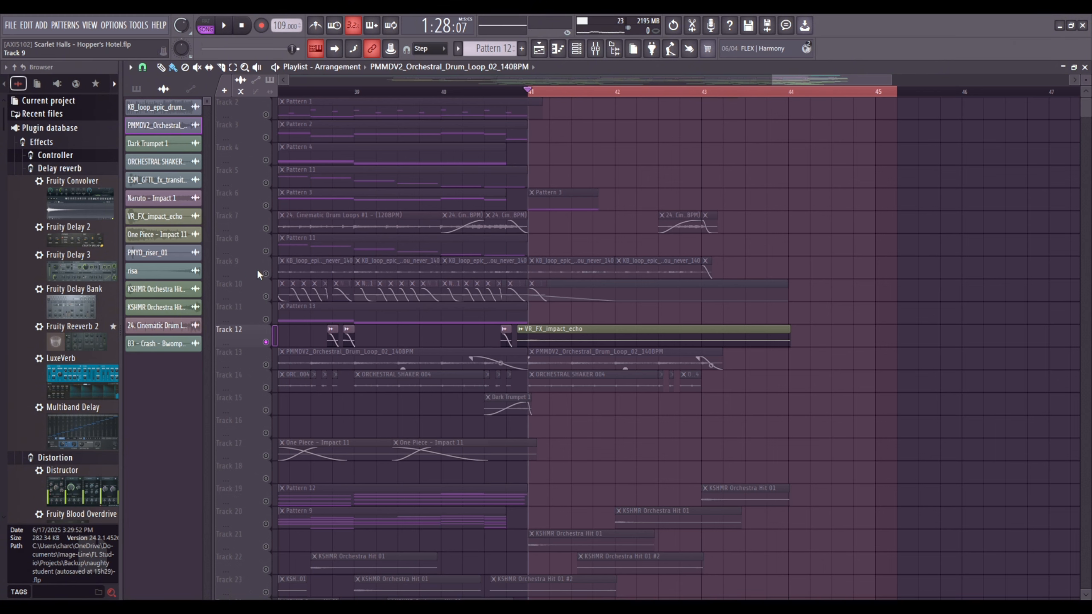
Solo Track 9 and play its KB_loop_epic clips from bar 41.
left_click(258, 274)
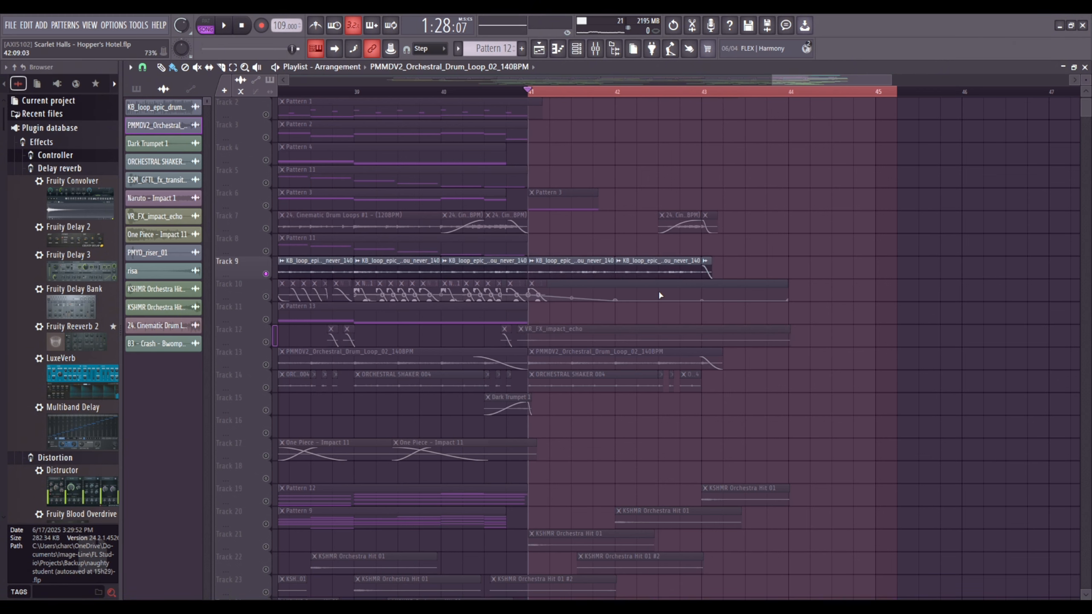
key("space")
scroll(658, 290, "up", 1)
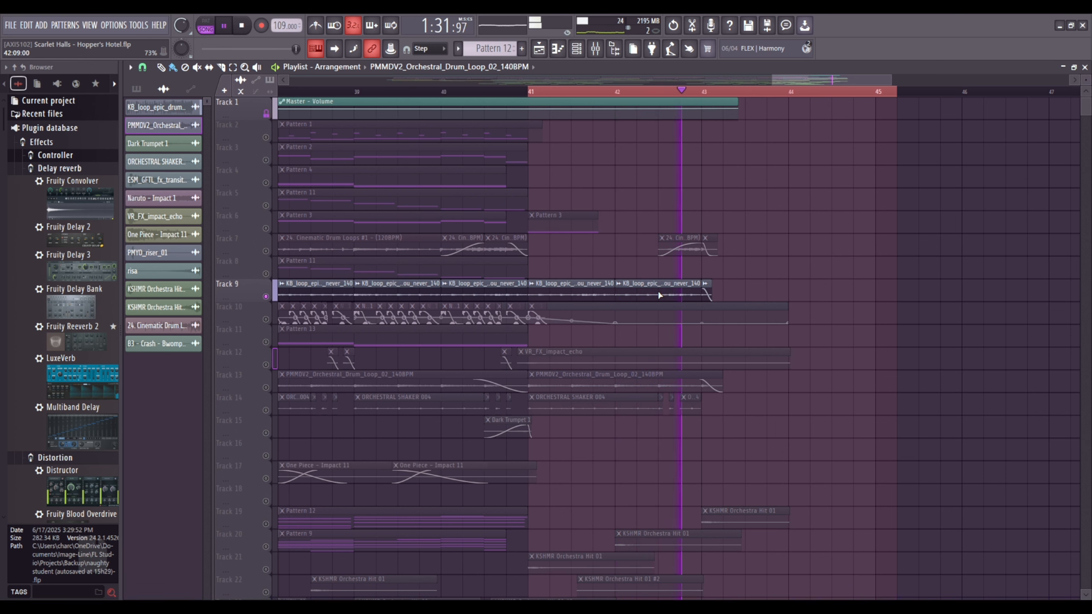
key("space")
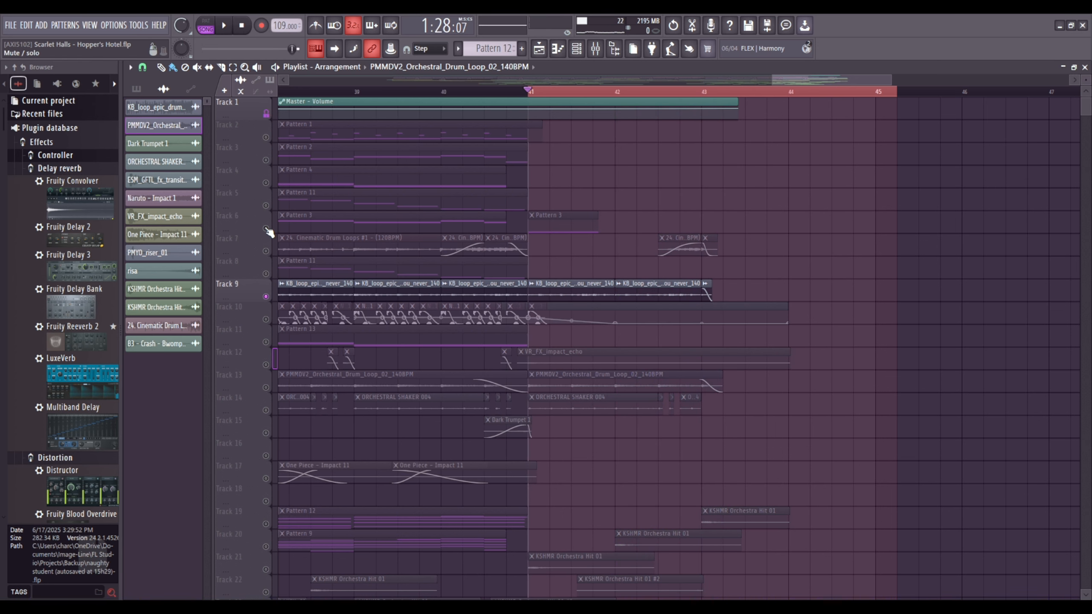
Solo Track 6, view the SRX ORCHESTRA #2 notes of Pattern 3 in the piano roll, and play the pattern from bar 41.
left_click(271, 230)
double_click(566, 231)
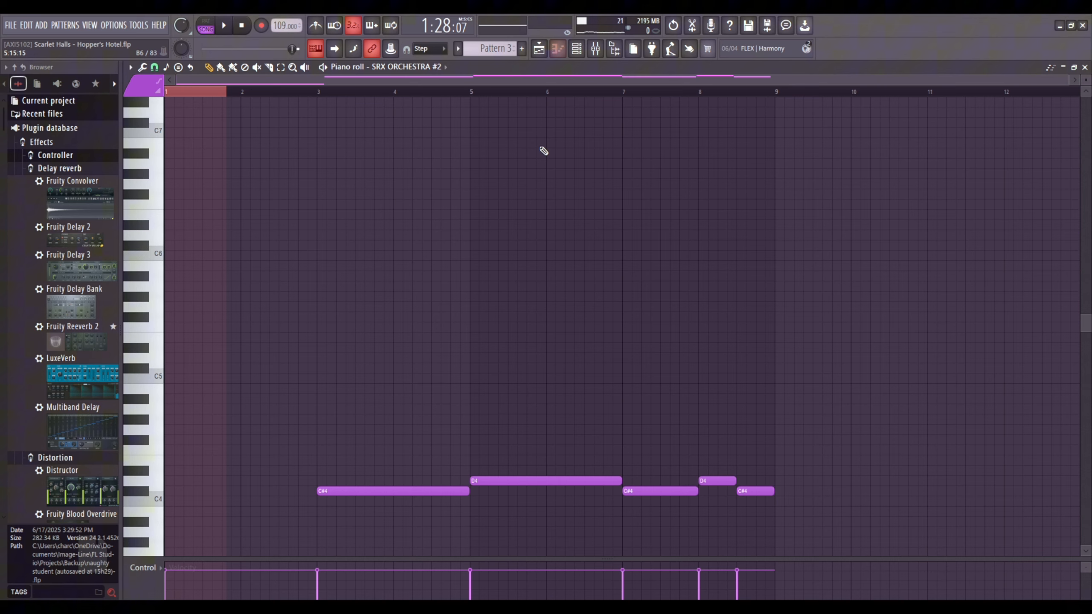
left_click(541, 49)
key("space")
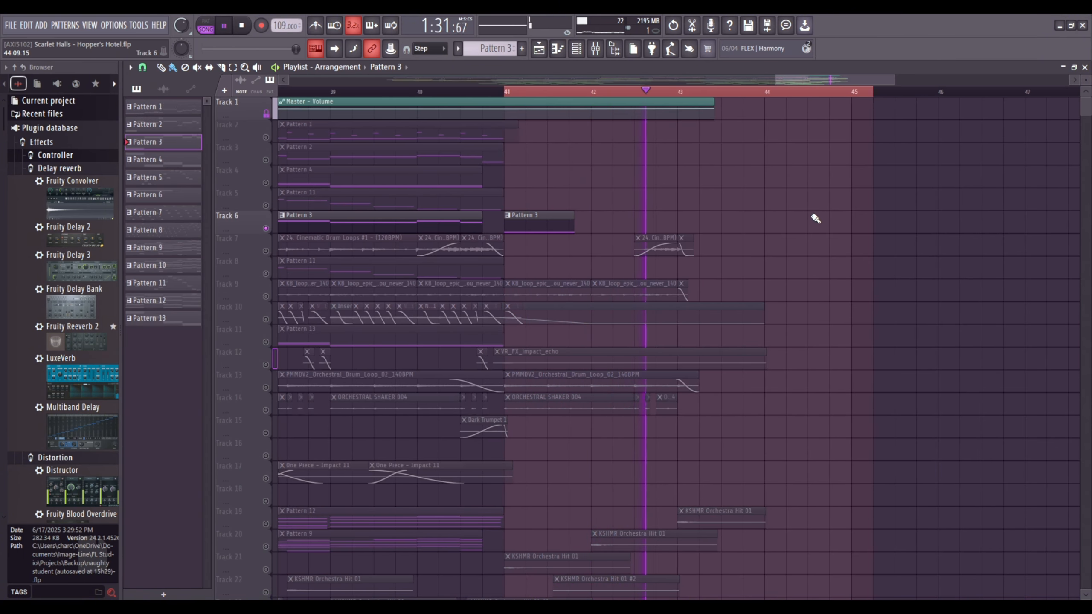
key("space")
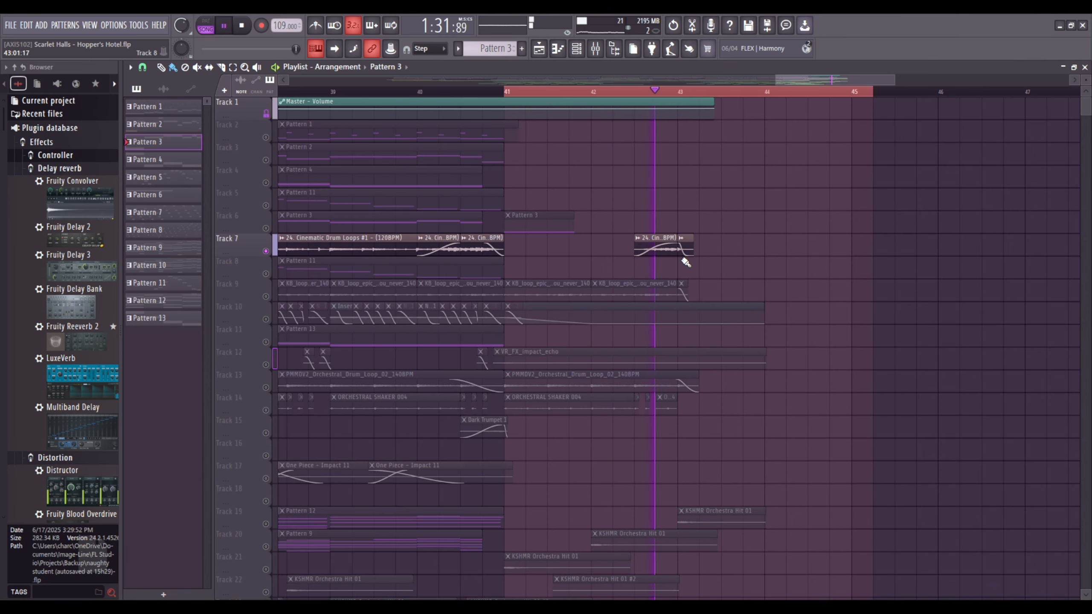
With Track 7 soloed, play its 24. Cinematic Drum Loops clips from bar 41 and restore all tracks.
key("space")
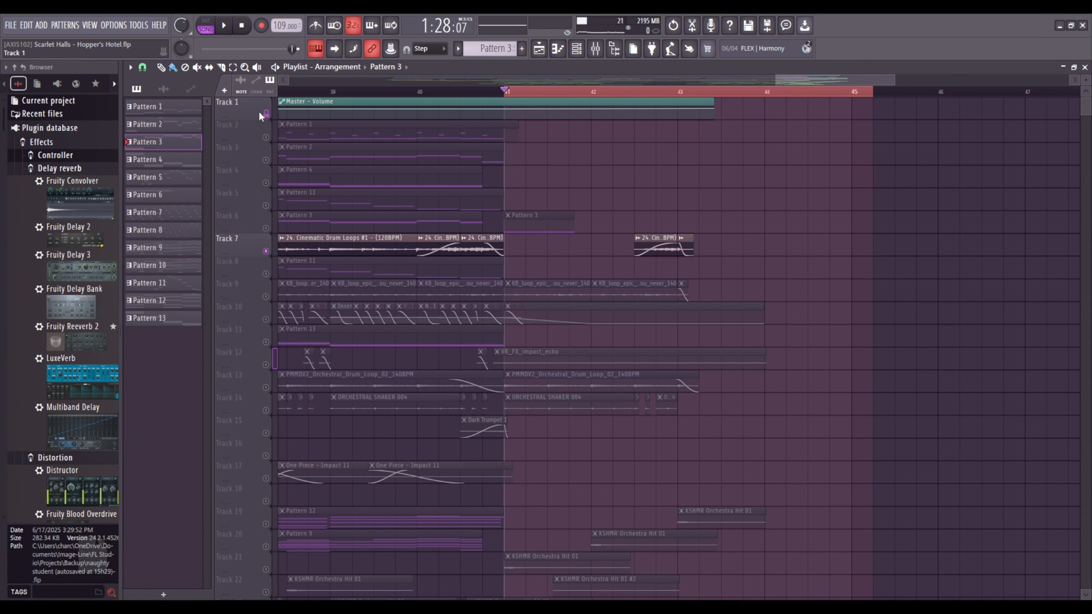
right_click(266, 114)
right_click(266, 114)
Play the full ending from bar 41, lower the last Master - Volume automation point to about 18%, and replay the fade-out.
scroll(657, 93, "down", 2)
key("space")
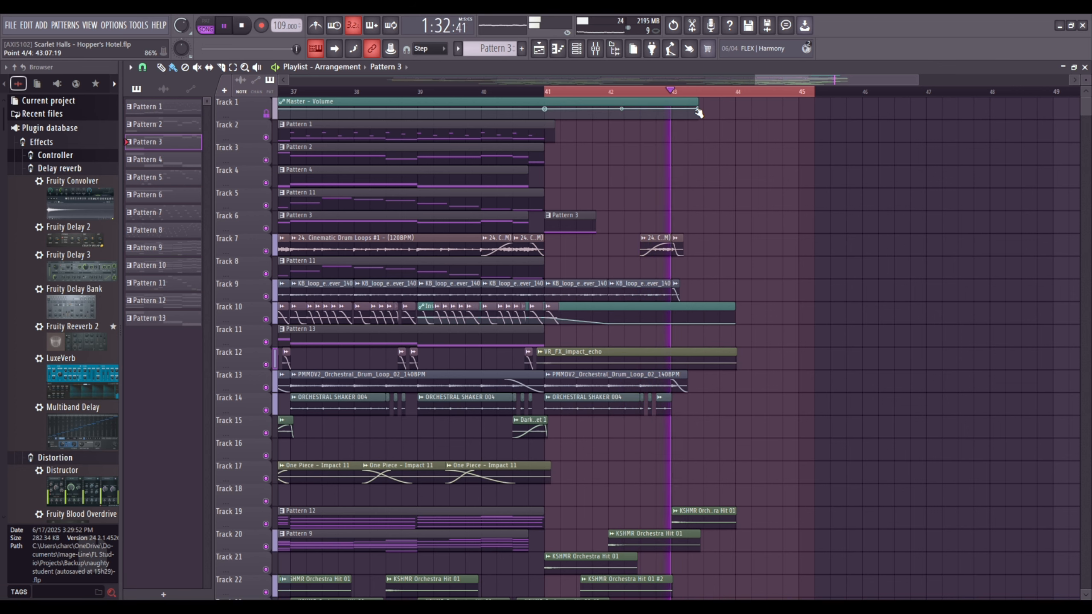
key("space")
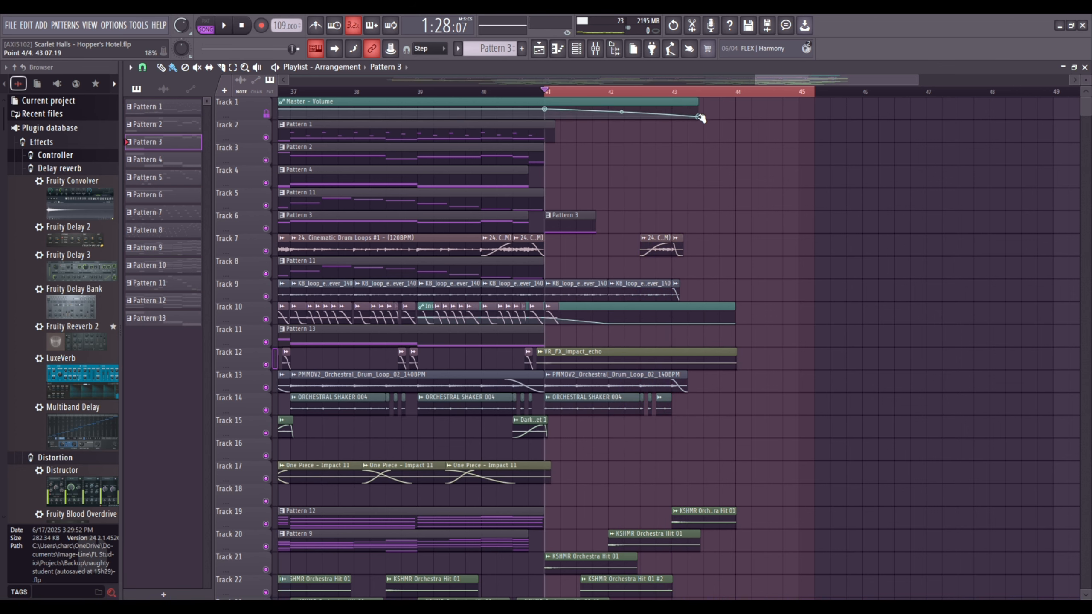
left_click(701, 118)
key("space")
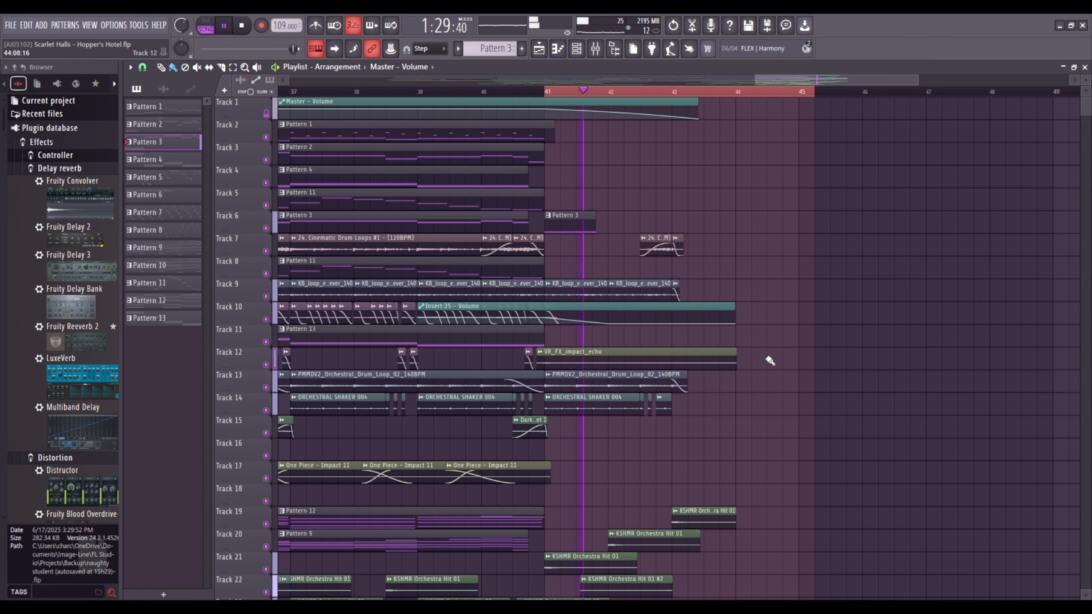